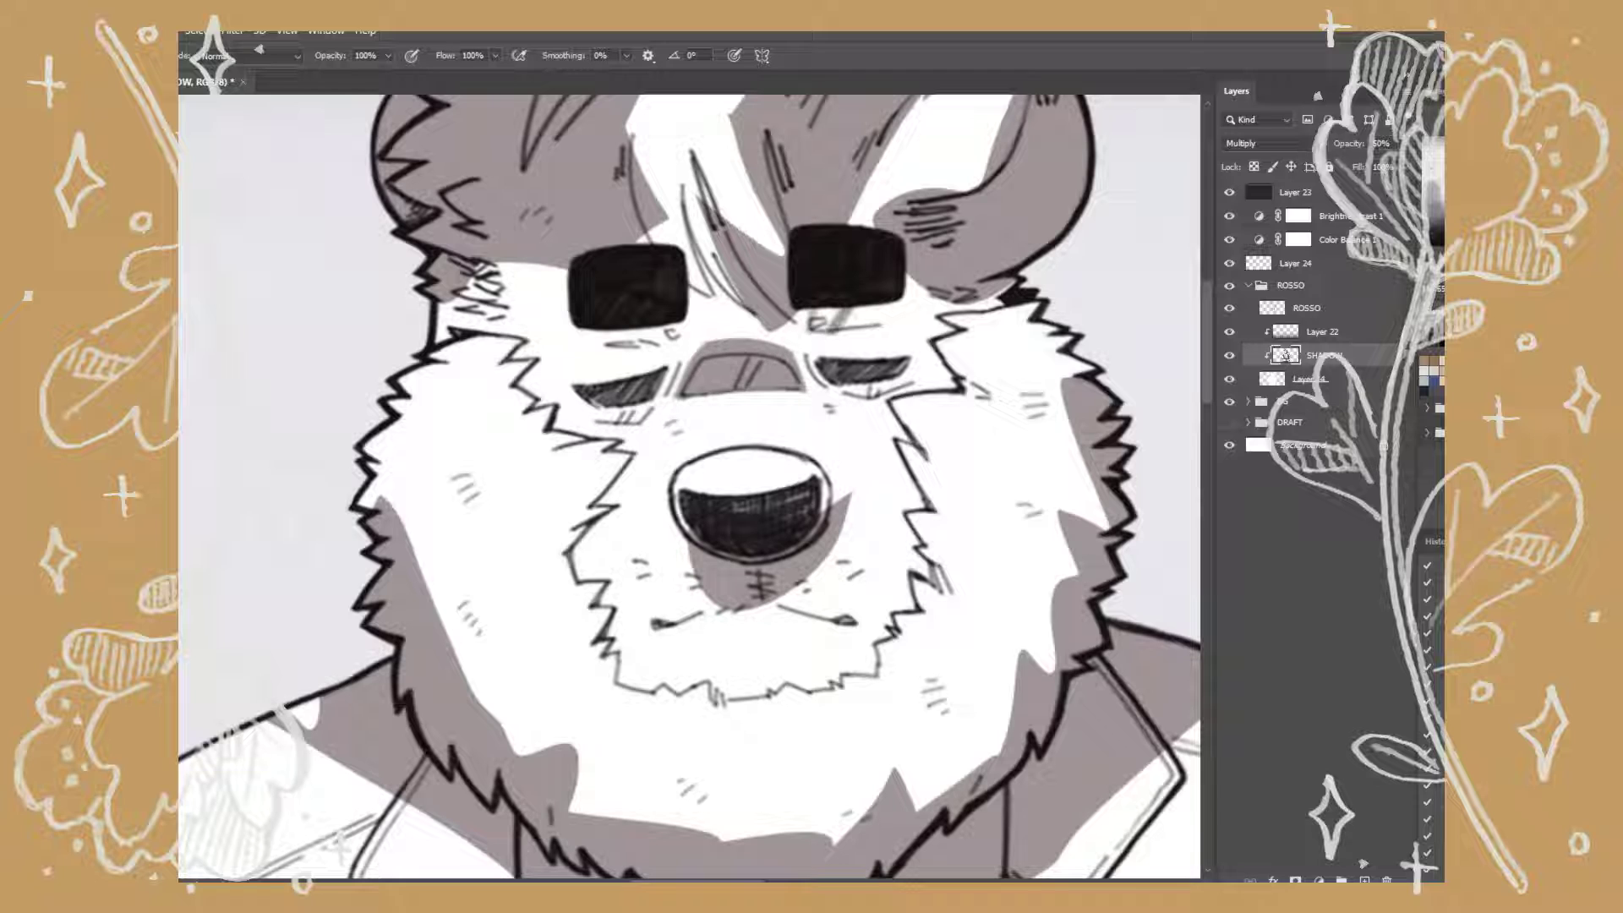
Paint shadows under both eyes, beneath the nose and at the mouth corners, erasing the excess to shape them.
{"action": "key", "text": "e"}
{"action": "key", "text": "b"}
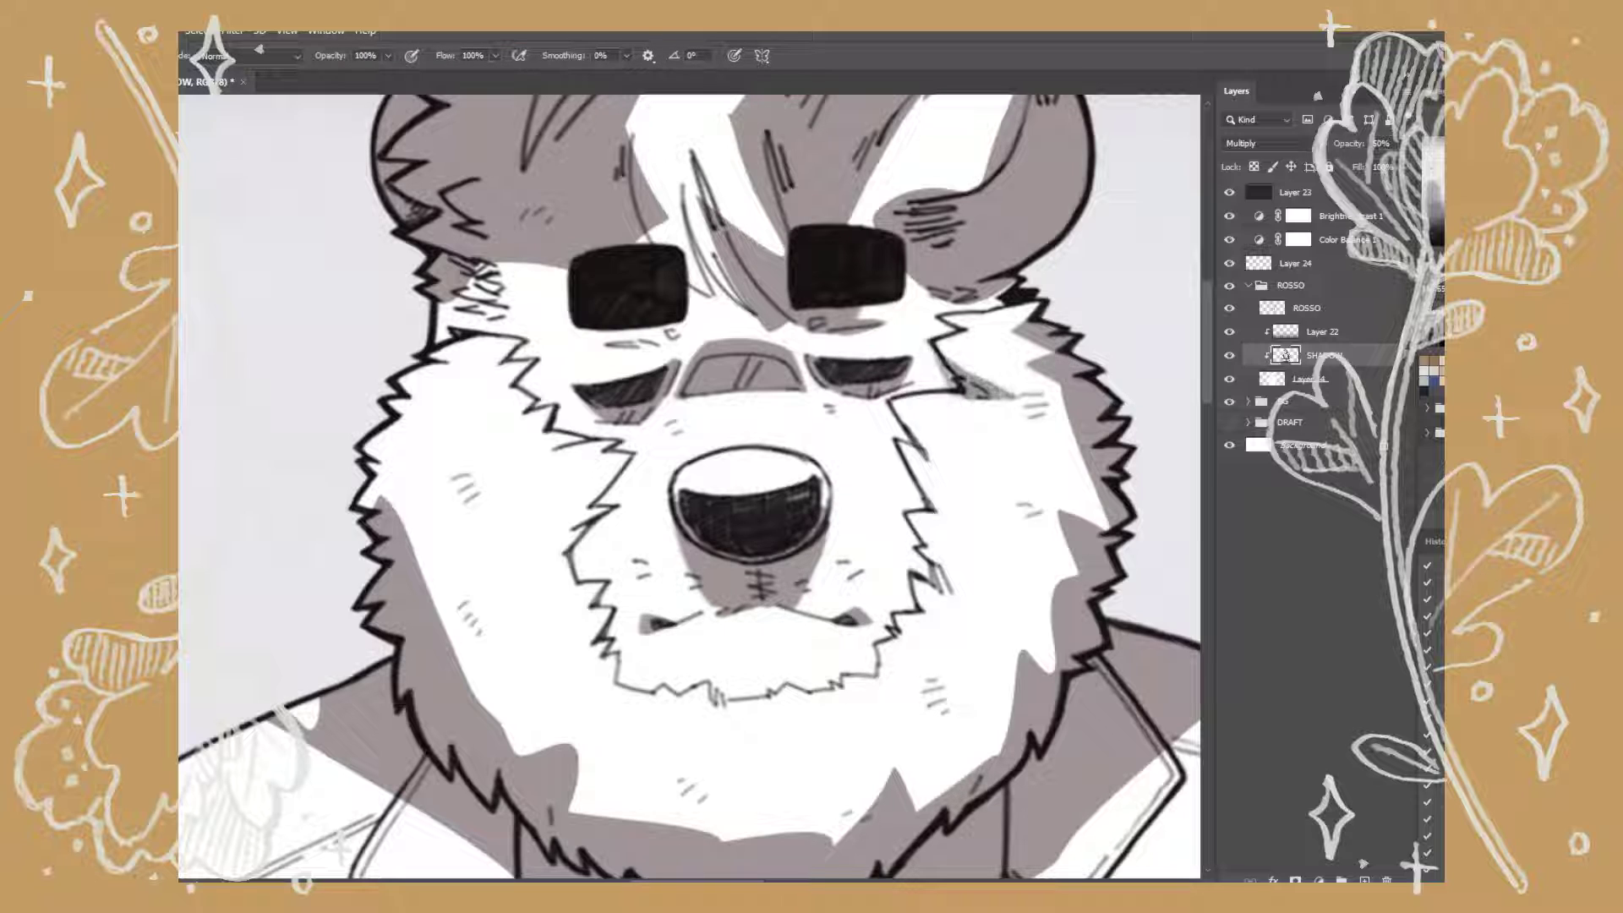
{"action": "key", "text": "e"}
{"action": "left_click_drag", "start_coordinate": [677, 423], "coordinate": [600, 613]}
{"action": "left_click_drag", "start_coordinate": [870, 245], "coordinate": [812, 406]}
{"action": "left_click_drag", "start_coordinate": [930, 262], "coordinate": [921, 371]}
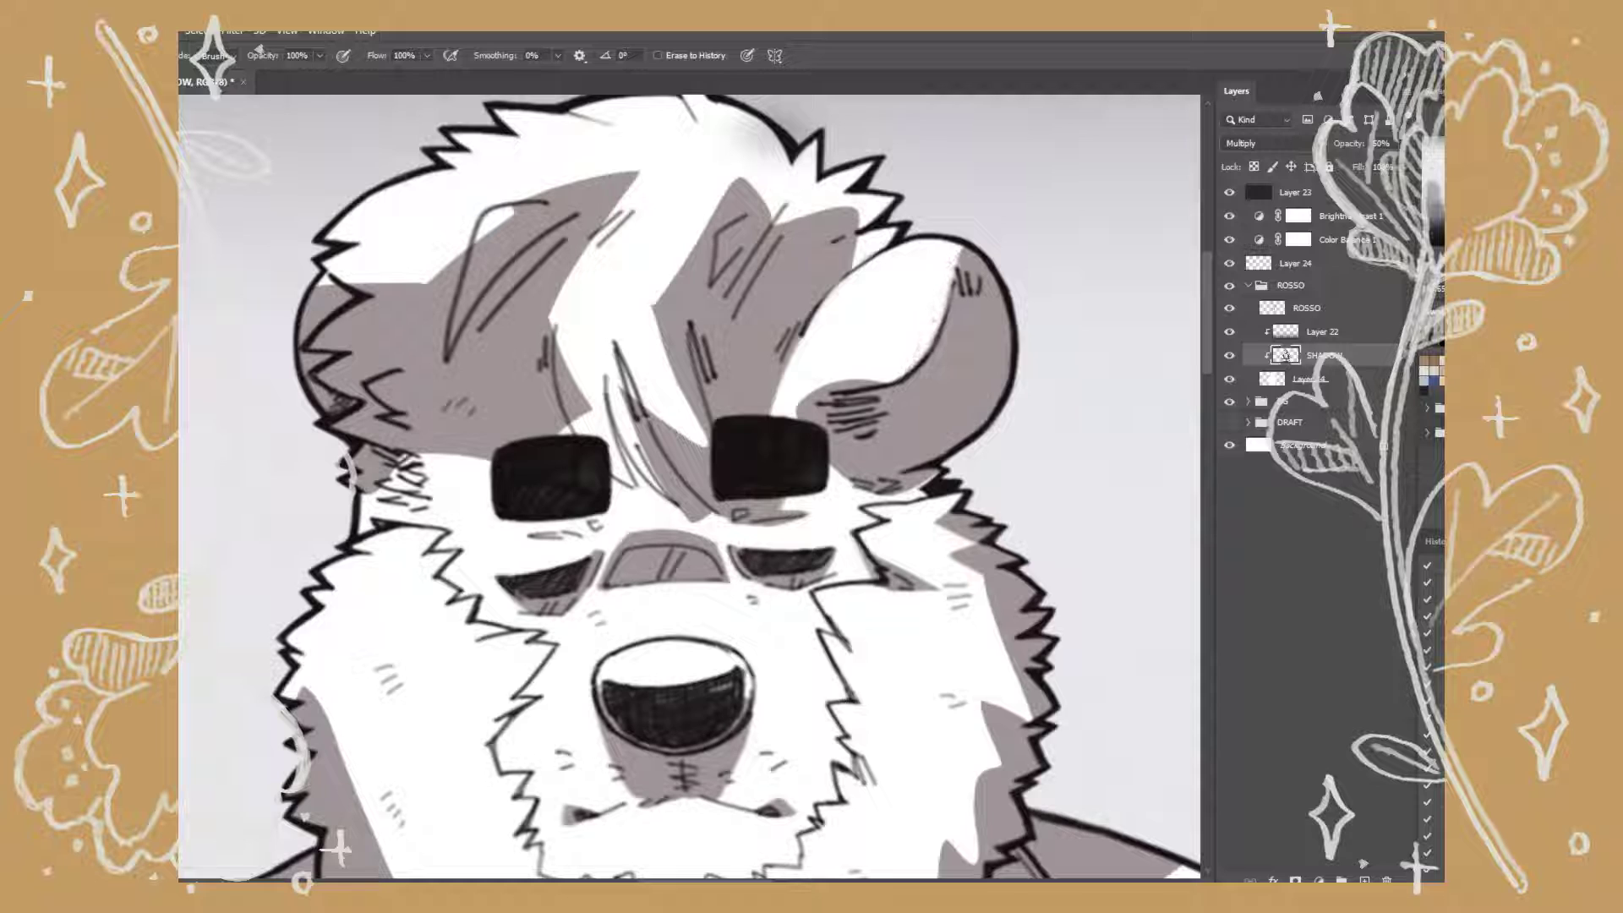
Reshape the hair shadow beside the right ear, erasing its ragged edge and extending the shading above the ear.
{"action": "left_click_drag", "start_coordinate": [938, 296], "coordinate": [812, 457]}
{"action": "key", "text": "b"}
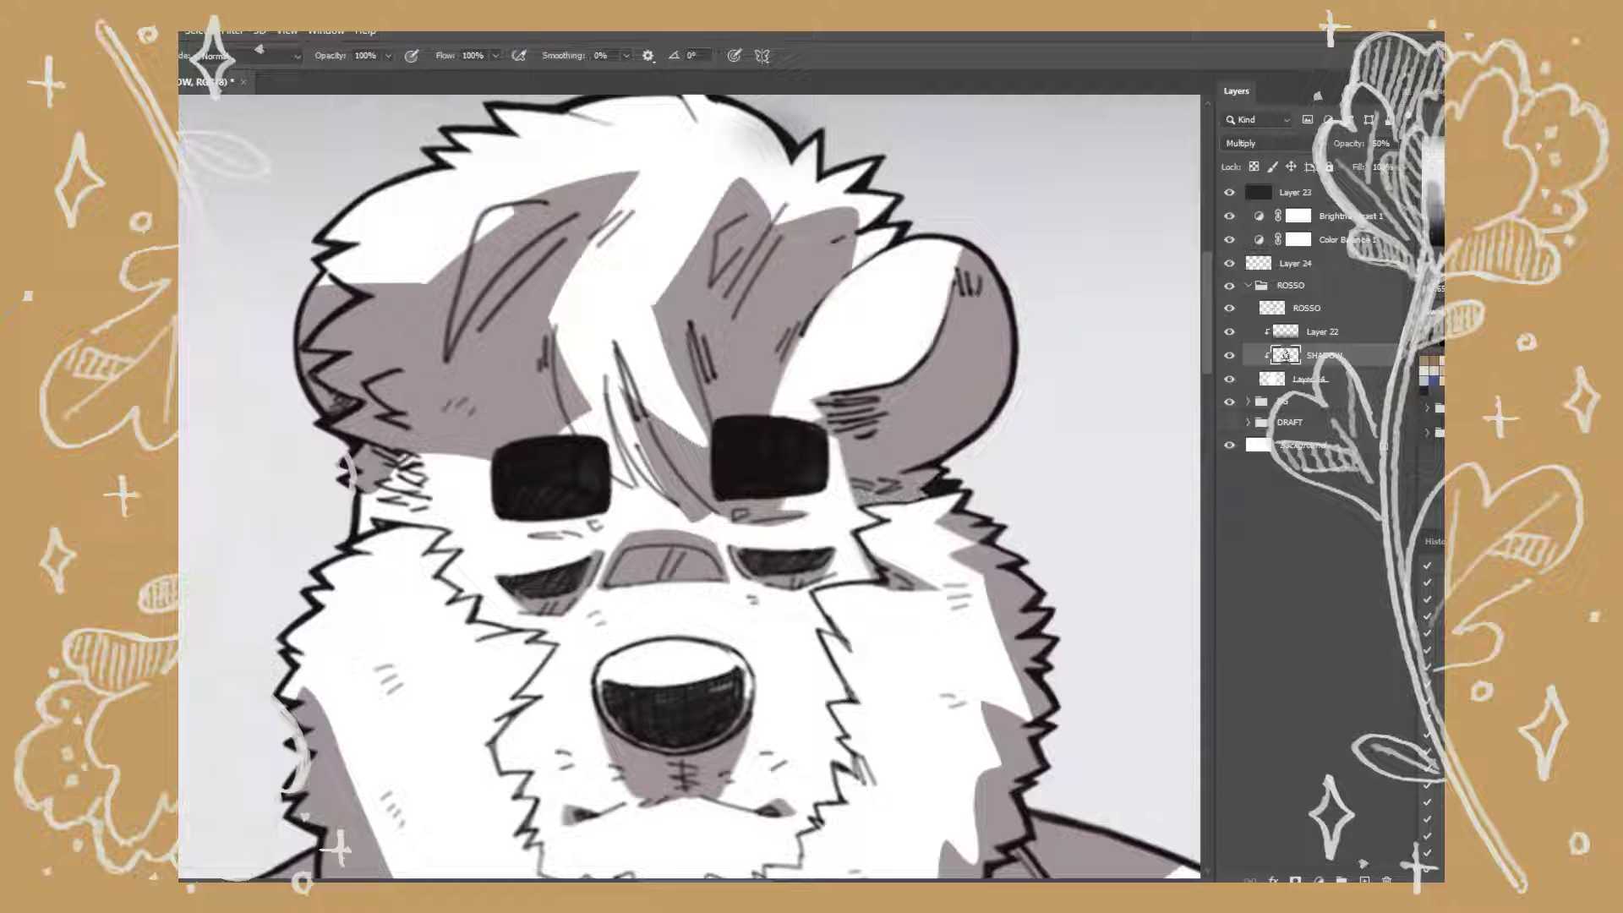
{"action": "scroll", "coordinate": [689, 486], "scroll_direction": "up", "scroll_amount": 3}
{"action": "key", "text": "e"}
{"action": "mouse_move", "coordinate": [803, 330]}
{"action": "left_mouse_down"}
{"action": "mouse_move", "coordinate": [795, 503]}
{"action": "mouse_move", "coordinate": [659, 444]}
{"action": "left_mouse_up"}
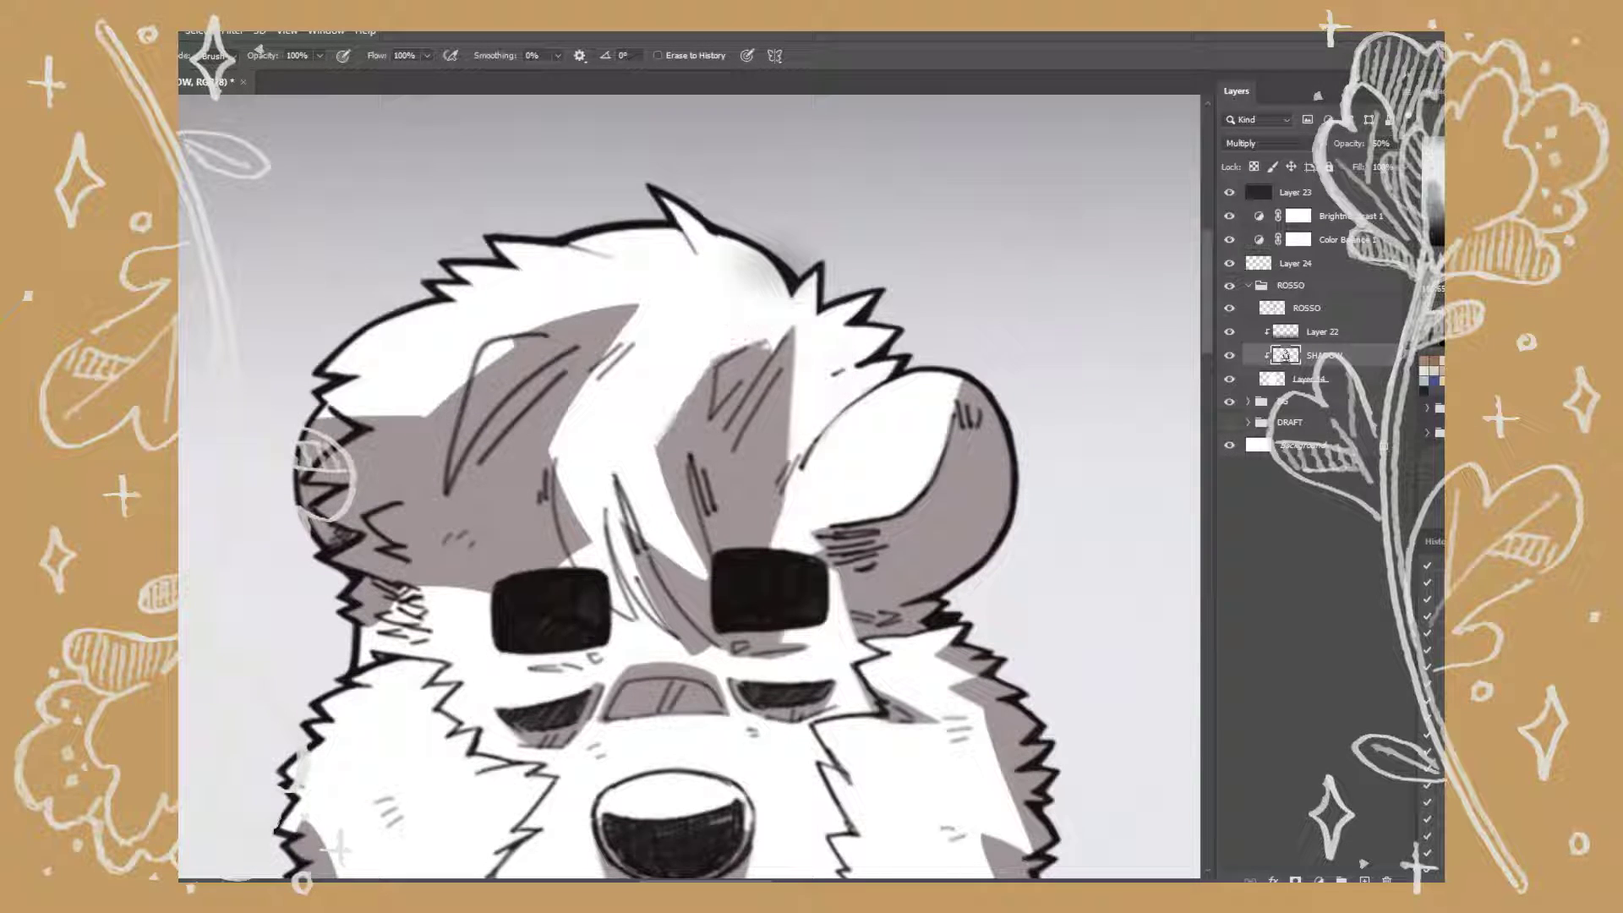
{"action": "left_click_drag", "start_coordinate": [705, 372], "coordinate": [655, 478]}
{"action": "key", "text": "b"}
{"action": "mouse_move", "coordinate": [896, 362]}
{"action": "left_mouse_down"}
{"action": "mouse_move", "coordinate": [790, 427]}
{"action": "mouse_move", "coordinate": [771, 546]}
{"action": "left_mouse_up"}
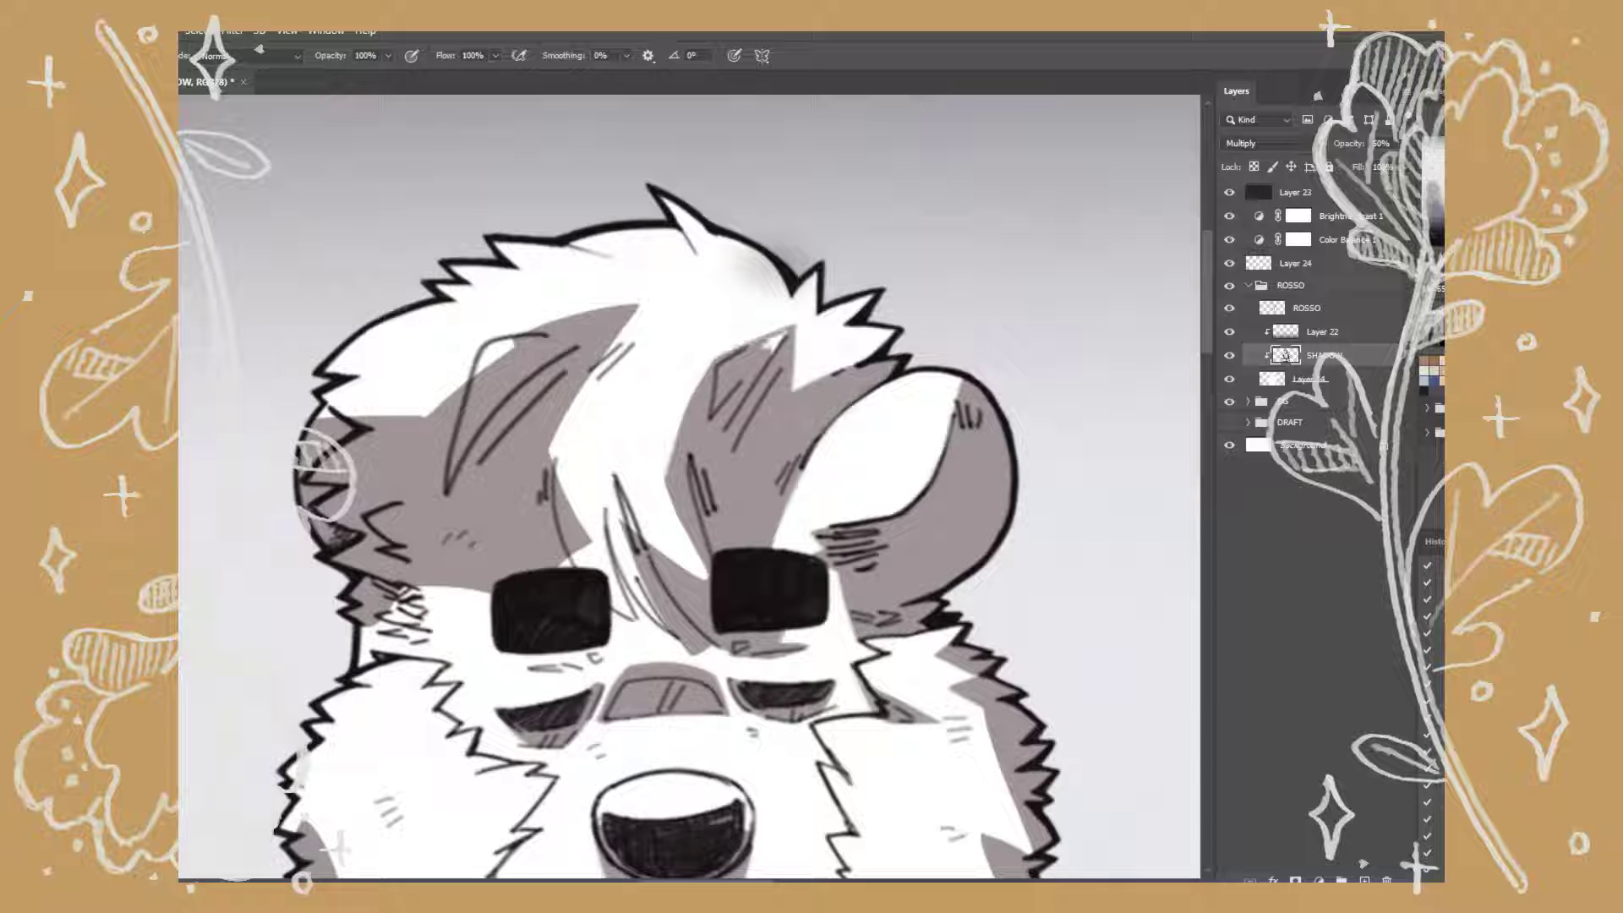
Carve the shadow between the central forelock and the right ear into pointed strands with thin highlights.
{"action": "left_click_drag", "start_coordinate": [778, 334], "coordinate": [668, 473]}
{"action": "key", "text": "e"}
{"action": "left_click_drag", "start_coordinate": [710, 355], "coordinate": [668, 643]}
{"action": "key", "text": "b"}
{"action": "mouse_move", "coordinate": [689, 393]}
{"action": "left_mouse_down"}
{"action": "mouse_move", "coordinate": [672, 465]}
{"action": "mouse_move", "coordinate": [710, 651]}
{"action": "left_mouse_up"}
{"action": "key", "text": "e"}
{"action": "left_click_drag", "start_coordinate": [681, 511], "coordinate": [668, 531]}
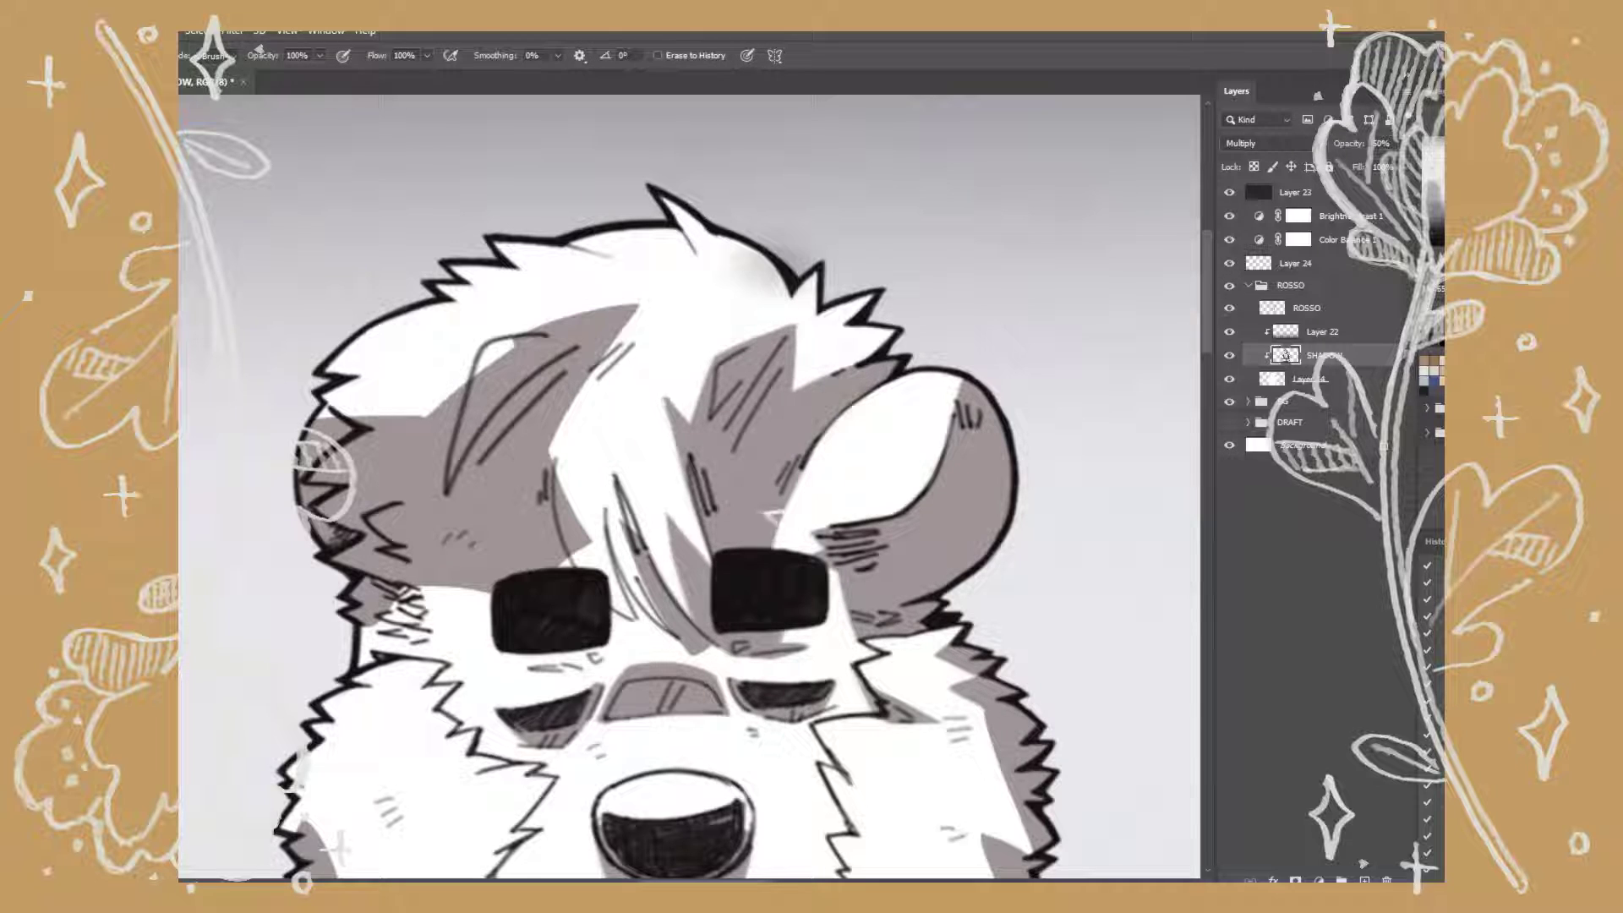
{"action": "key", "text": "b"}
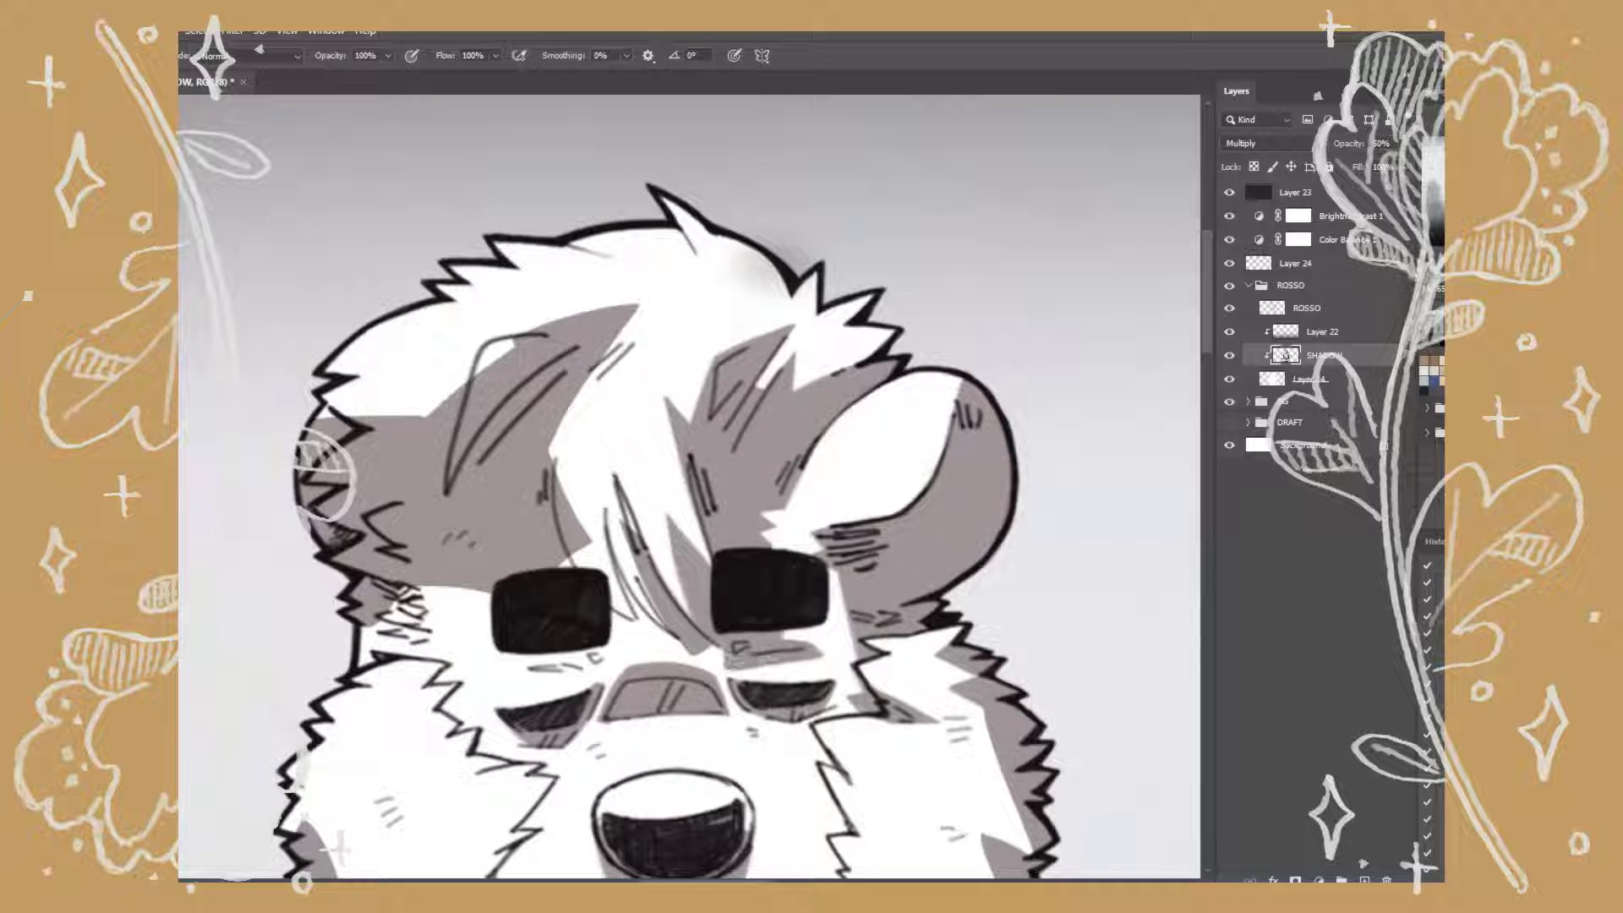
Trim the shadow below the right eyebrow and shade the narrow strand inside the central forelock.
{"action": "key", "text": "e"}
{"action": "mouse_move", "coordinate": [795, 642]}
{"action": "left_mouse_down"}
{"action": "mouse_move", "coordinate": [819, 649]}
{"action": "mouse_move", "coordinate": [757, 645]}
{"action": "left_mouse_up"}
{"action": "mouse_move", "coordinate": [825, 659]}
{"action": "left_mouse_down"}
{"action": "mouse_move", "coordinate": [731, 669]}
{"action": "mouse_move", "coordinate": [757, 666]}
{"action": "left_mouse_up"}
{"action": "key", "text": "b"}
{"action": "left_click_drag", "start_coordinate": [613, 453], "coordinate": [638, 588]}
{"action": "left_click_drag", "start_coordinate": [613, 558], "coordinate": [668, 635]}
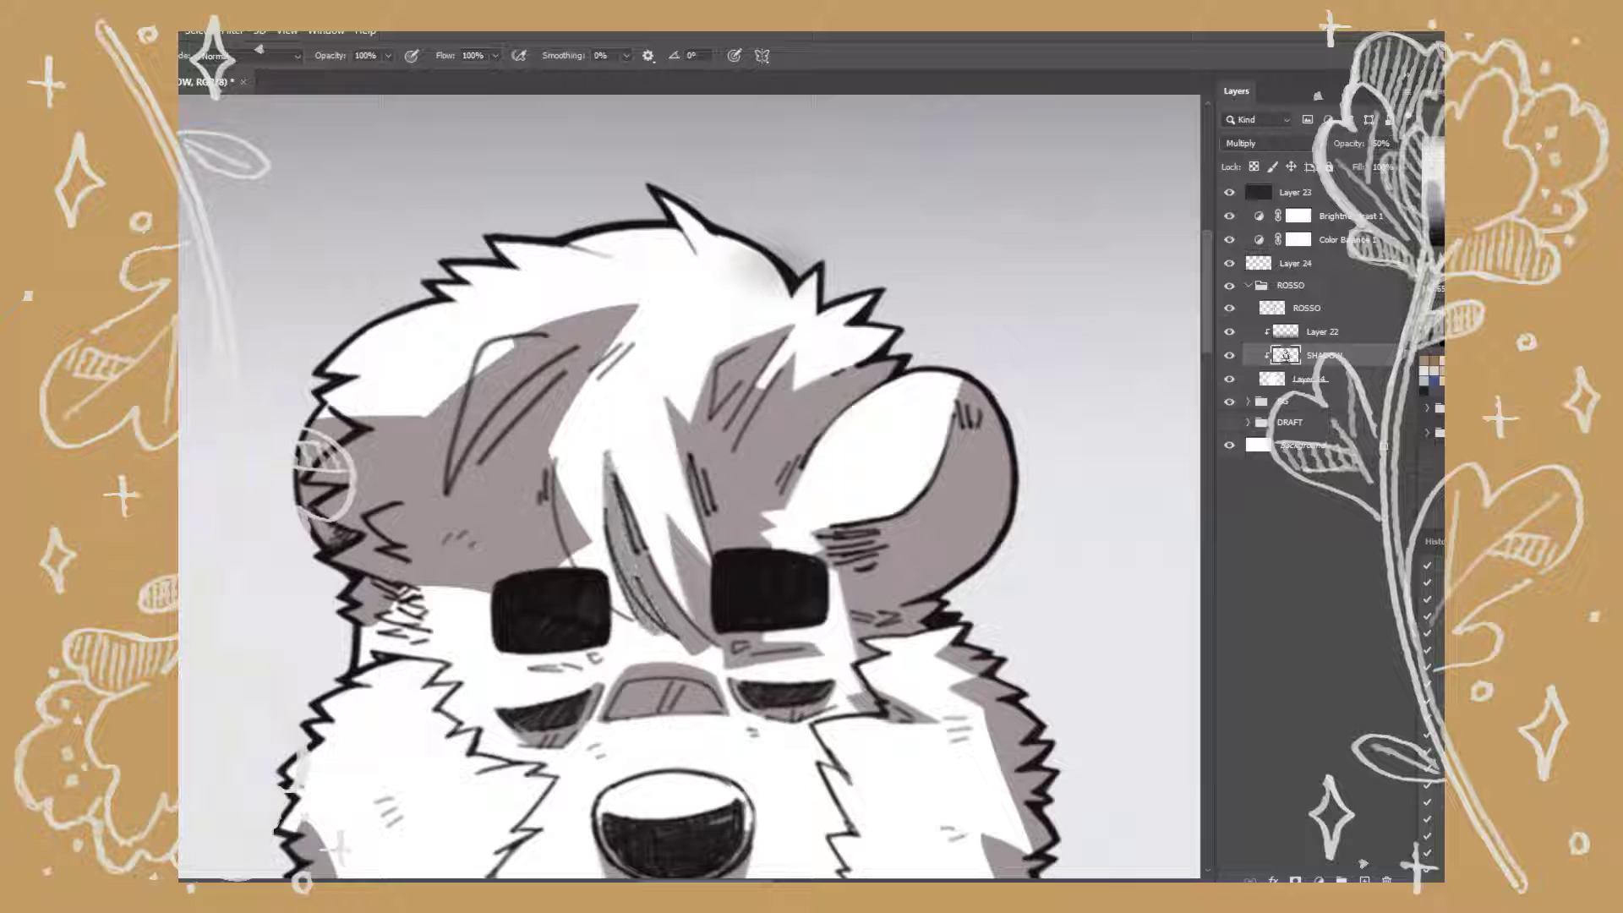
{"action": "left_click_drag", "start_coordinate": [609, 448], "coordinate": [611, 537]}
Widen the hair shadow on the left of the forelock and give its upper edge pointed fur tips.
{"action": "key", "text": "e"}
{"action": "key", "text": "b"}
{"action": "mouse_move", "coordinate": [642, 331]}
{"action": "left_mouse_down"}
{"action": "mouse_move", "coordinate": [551, 463]}
{"action": "mouse_move", "coordinate": [560, 556]}
{"action": "left_mouse_up"}
{"action": "key", "text": "e"}
{"action": "key", "text": "b"}
{"action": "left_click_drag", "start_coordinate": [638, 308], "coordinate": [478, 333]}
{"action": "left_click_drag", "start_coordinate": [583, 314], "coordinate": [410, 414]}
{"action": "mouse_move", "coordinate": [524, 330]}
{"action": "left_mouse_down"}
{"action": "mouse_move", "coordinate": [423, 414]}
{"action": "mouse_move", "coordinate": [414, 364]}
{"action": "mouse_move", "coordinate": [381, 410]}
{"action": "left_mouse_up"}
{"action": "left_click_drag", "start_coordinate": [441, 364], "coordinate": [374, 404]}
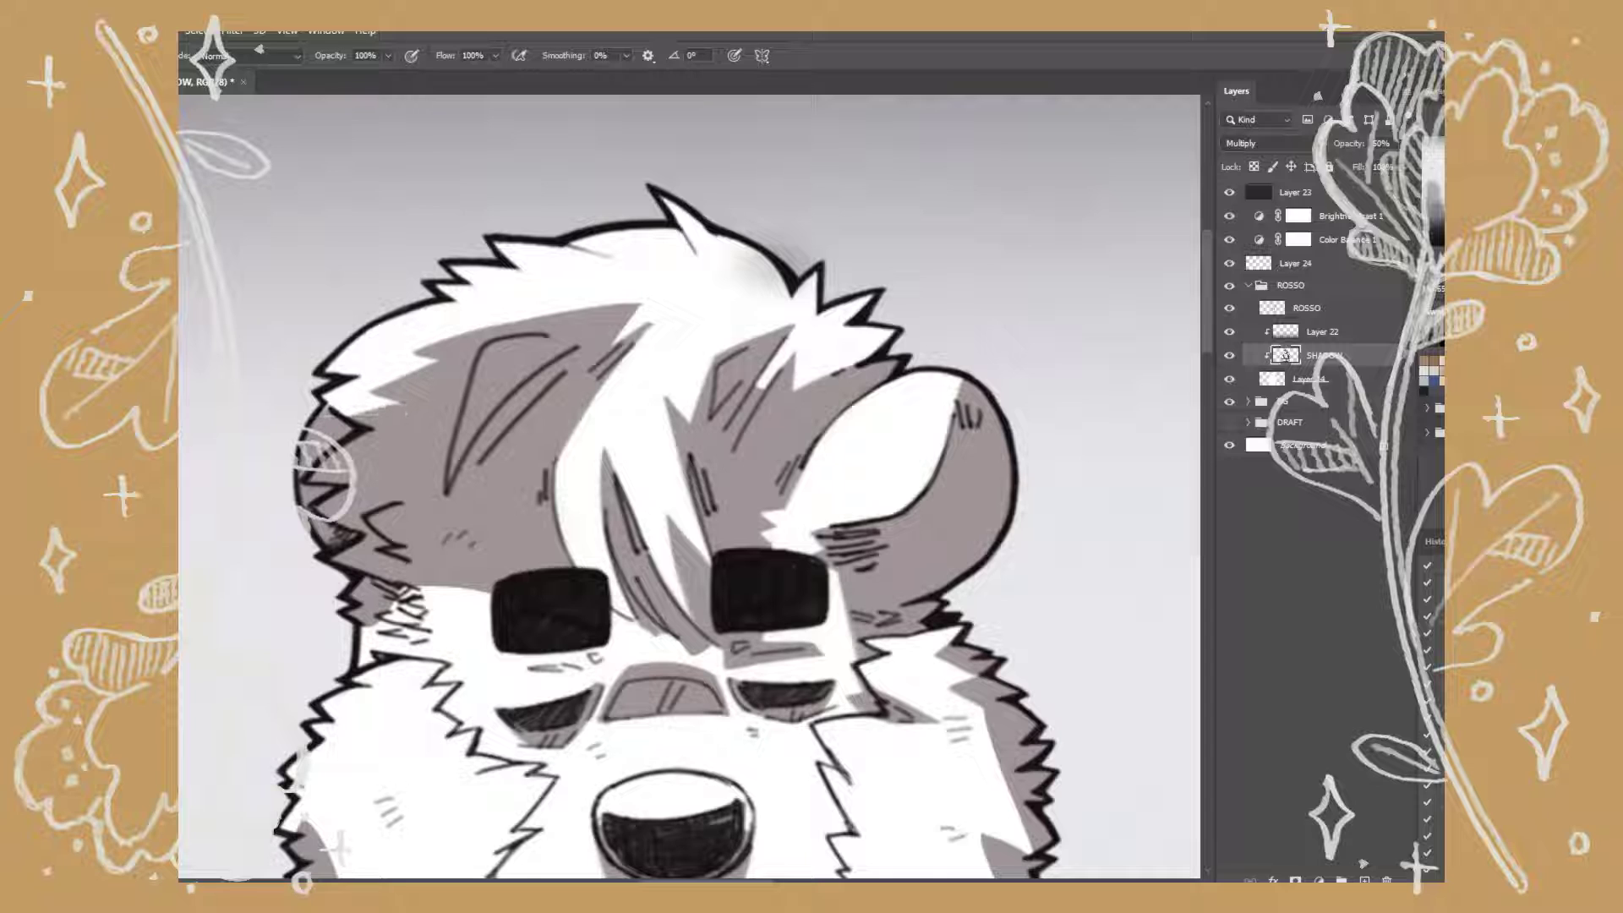
Paint shadows beneath the left eyebrow and over the sideburn fur below the left ear.
{"action": "left_click_drag", "start_coordinate": [617, 330], "coordinate": [795, 207]}
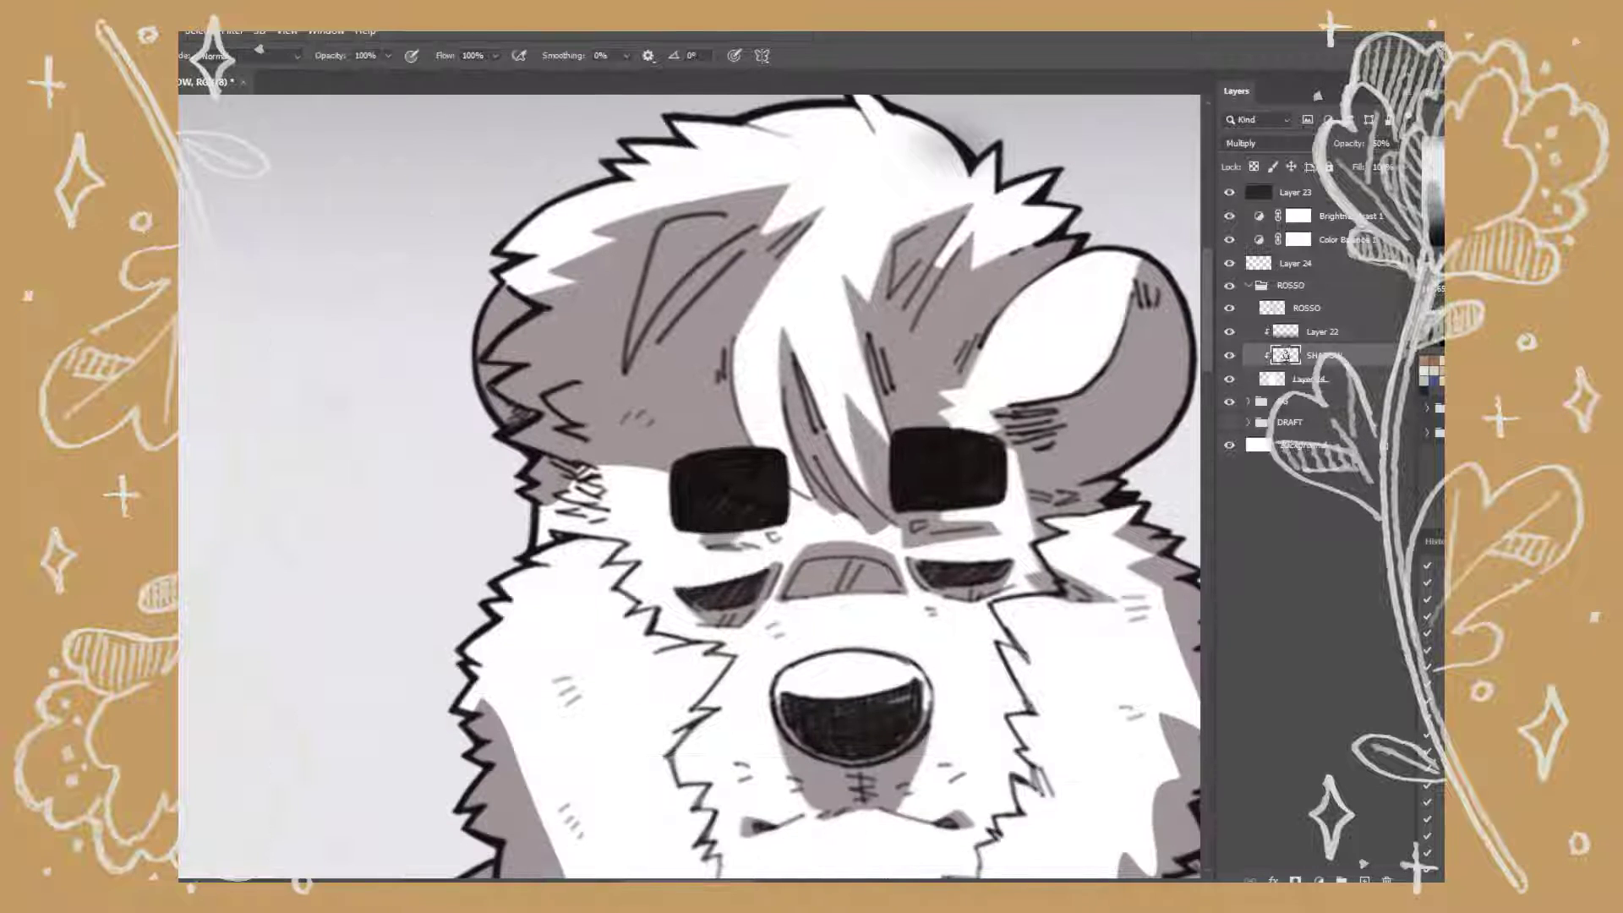
{"action": "left_click_drag", "start_coordinate": [784, 526], "coordinate": [714, 554]}
{"action": "mouse_move", "coordinate": [663, 474]}
{"action": "left_mouse_down"}
{"action": "mouse_move", "coordinate": [545, 525]}
{"action": "mouse_move", "coordinate": [643, 469]}
{"action": "mouse_move", "coordinate": [541, 541]}
{"action": "left_mouse_up"}
{"action": "left_click_drag", "start_coordinate": [791, 469], "coordinate": [896, 547]}
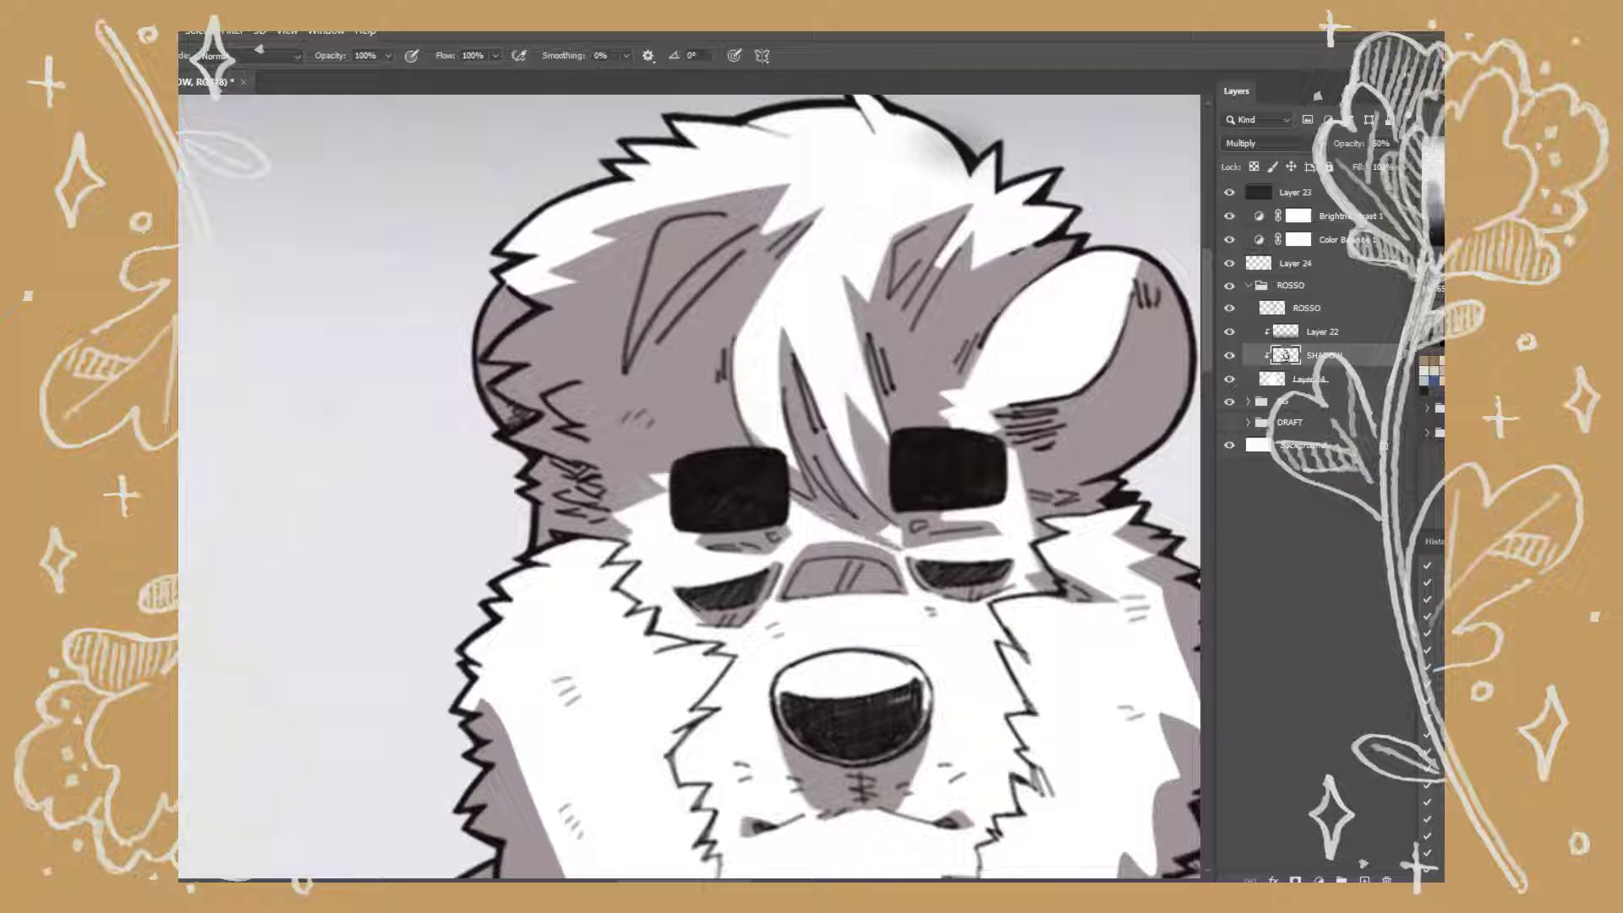
Shade the crown of the head on both sides of the upright hair tuft with pointed shadow edges.
{"action": "key", "text": "e"}
{"action": "mouse_move", "coordinate": [761, 342]}
{"action": "left_mouse_down"}
{"action": "mouse_move", "coordinate": [803, 195]}
{"action": "mouse_move", "coordinate": [743, 431]}
{"action": "mouse_move", "coordinate": [799, 469]}
{"action": "mouse_move", "coordinate": [671, 496]}
{"action": "left_mouse_up"}
{"action": "key", "text": "b"}
{"action": "mouse_move", "coordinate": [684, 287]}
{"action": "left_mouse_down"}
{"action": "mouse_move", "coordinate": [812, 254]}
{"action": "mouse_move", "coordinate": [825, 291]}
{"action": "mouse_move", "coordinate": [908, 317]}
{"action": "left_mouse_up"}
{"action": "left_click_drag", "start_coordinate": [871, 266], "coordinate": [909, 317]}
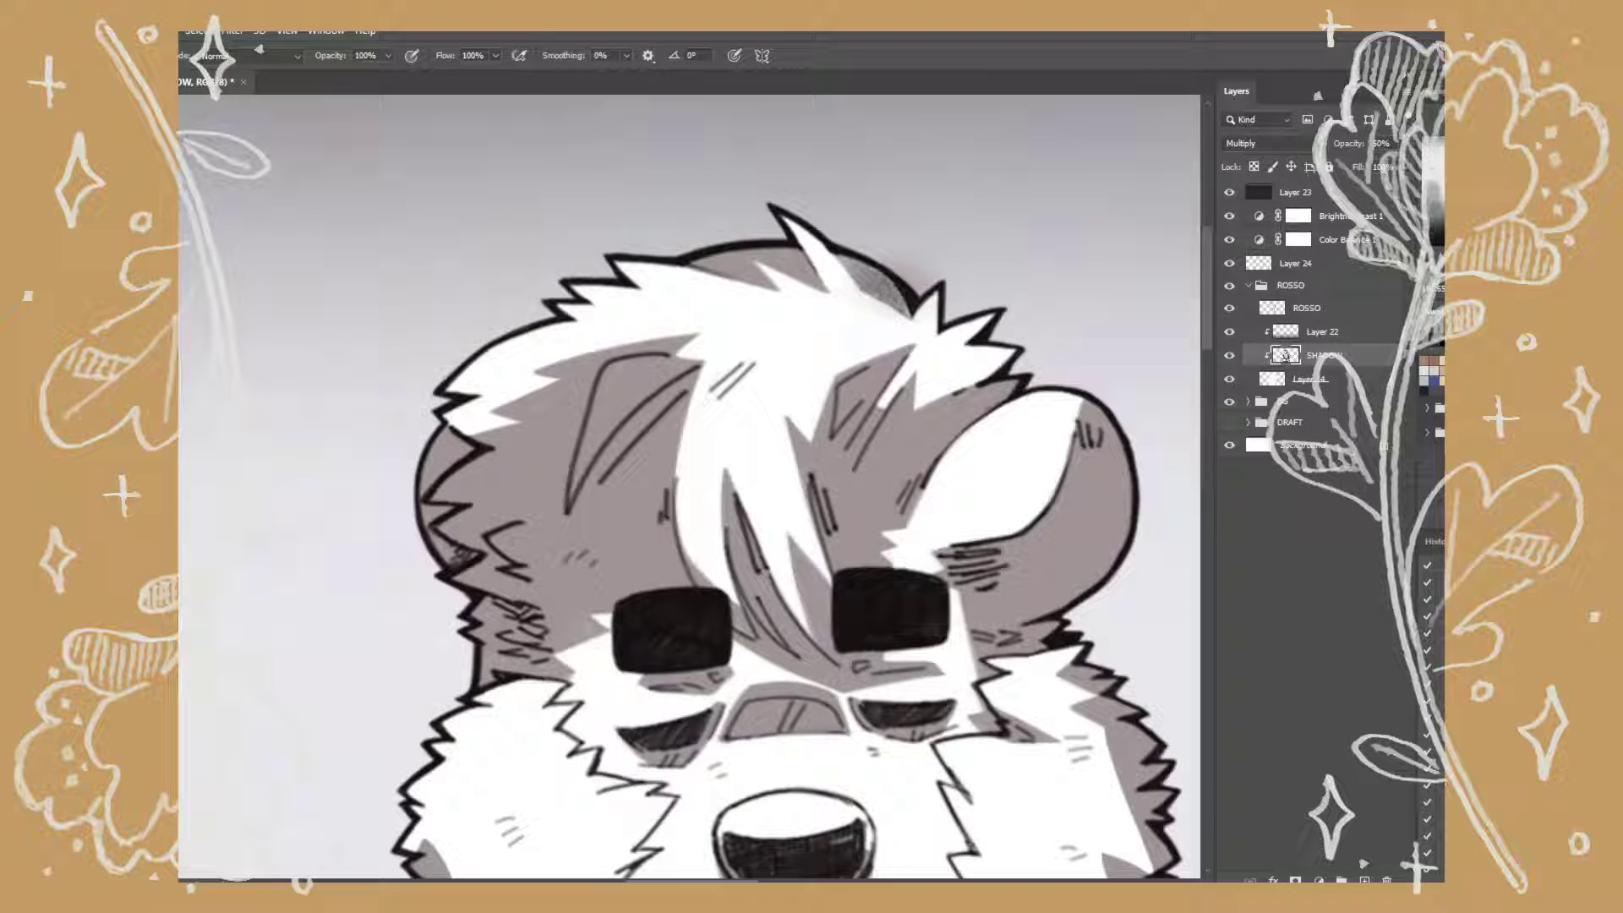
{"action": "left_click_drag", "start_coordinate": [846, 677], "coordinate": [897, 288]}
{"action": "left_click_drag", "start_coordinate": [728, 410], "coordinate": [667, 464]}
Add small jagged shadows along the fur contour on both sides of the muzzle.
{"action": "key", "text": "e"}
{"action": "key", "text": "b"}
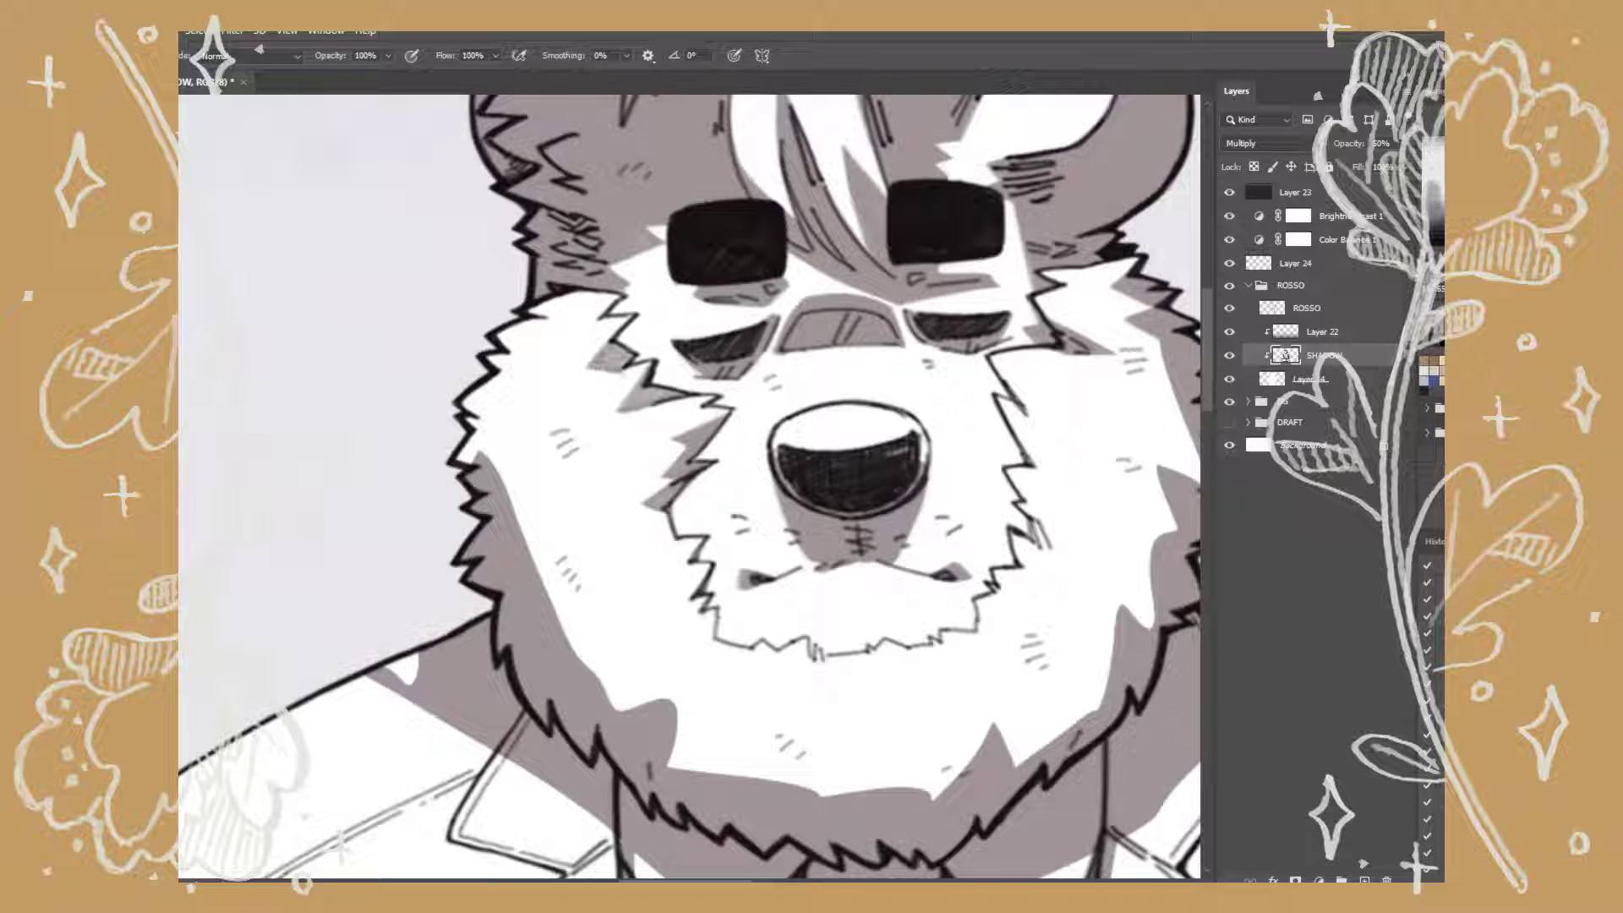
{"action": "key", "text": "e"}
{"action": "left_click_drag", "start_coordinate": [588, 370], "coordinate": [619, 373]}
{"action": "key", "text": "b"}
{"action": "left_click_drag", "start_coordinate": [710, 571], "coordinate": [674, 619]}
{"action": "key", "text": "e"}
{"action": "key", "text": "b"}
{"action": "left_click_drag", "start_coordinate": [1018, 503], "coordinate": [1045, 551]}
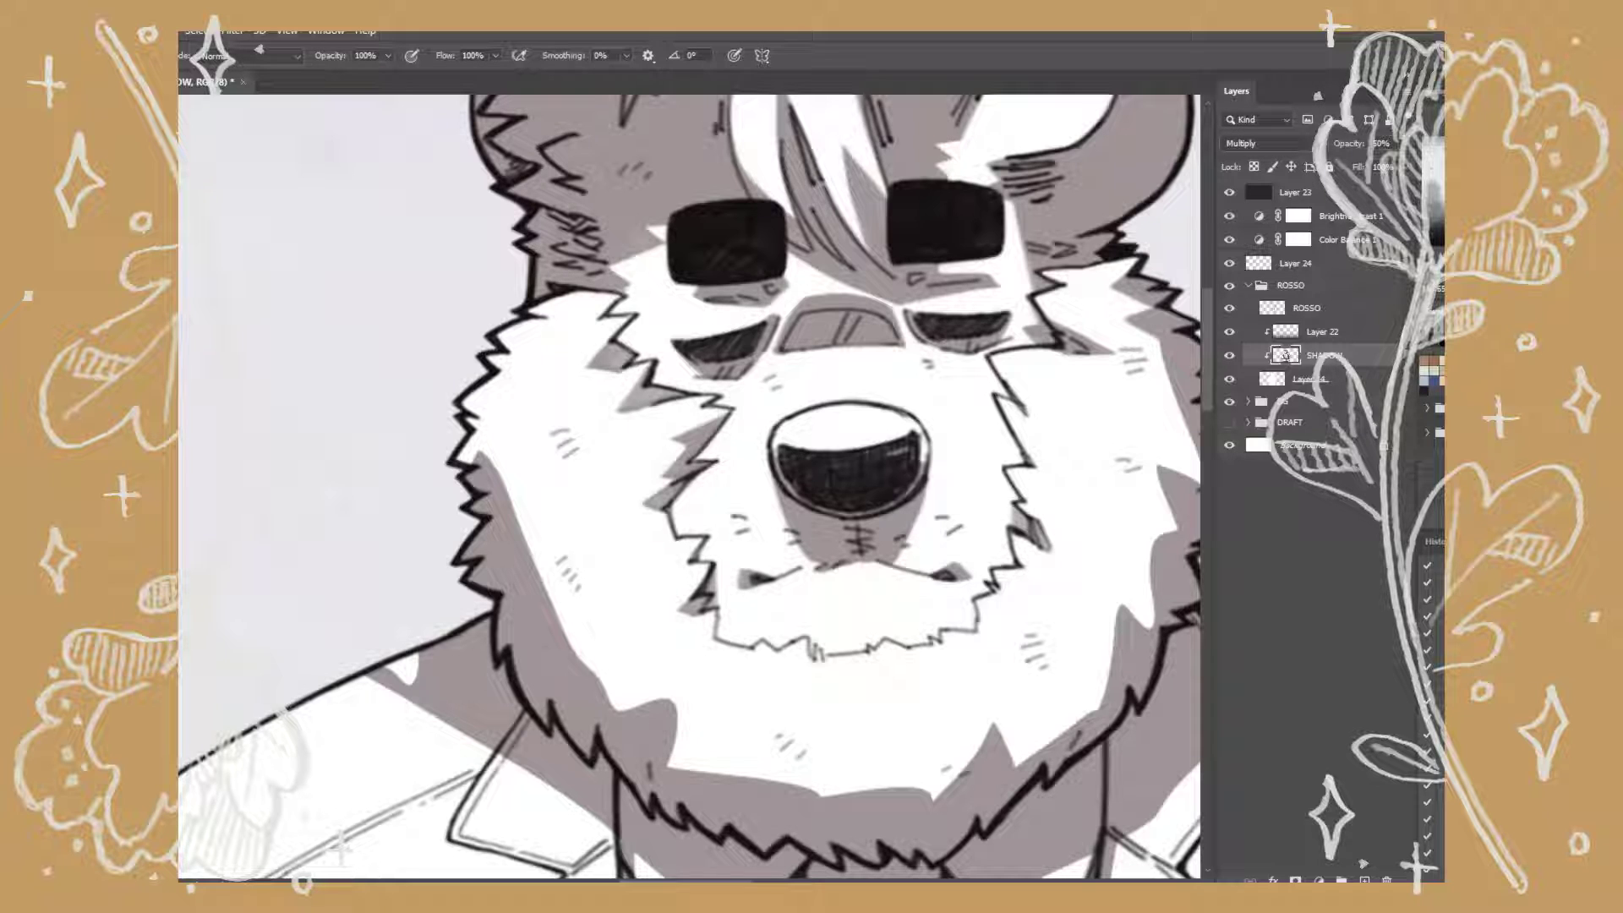
Rework the shadow edges along both cheeks and the jaw into pointed fur tufts.
{"action": "left_click_drag", "start_coordinate": [469, 431], "coordinate": [325, 478]}
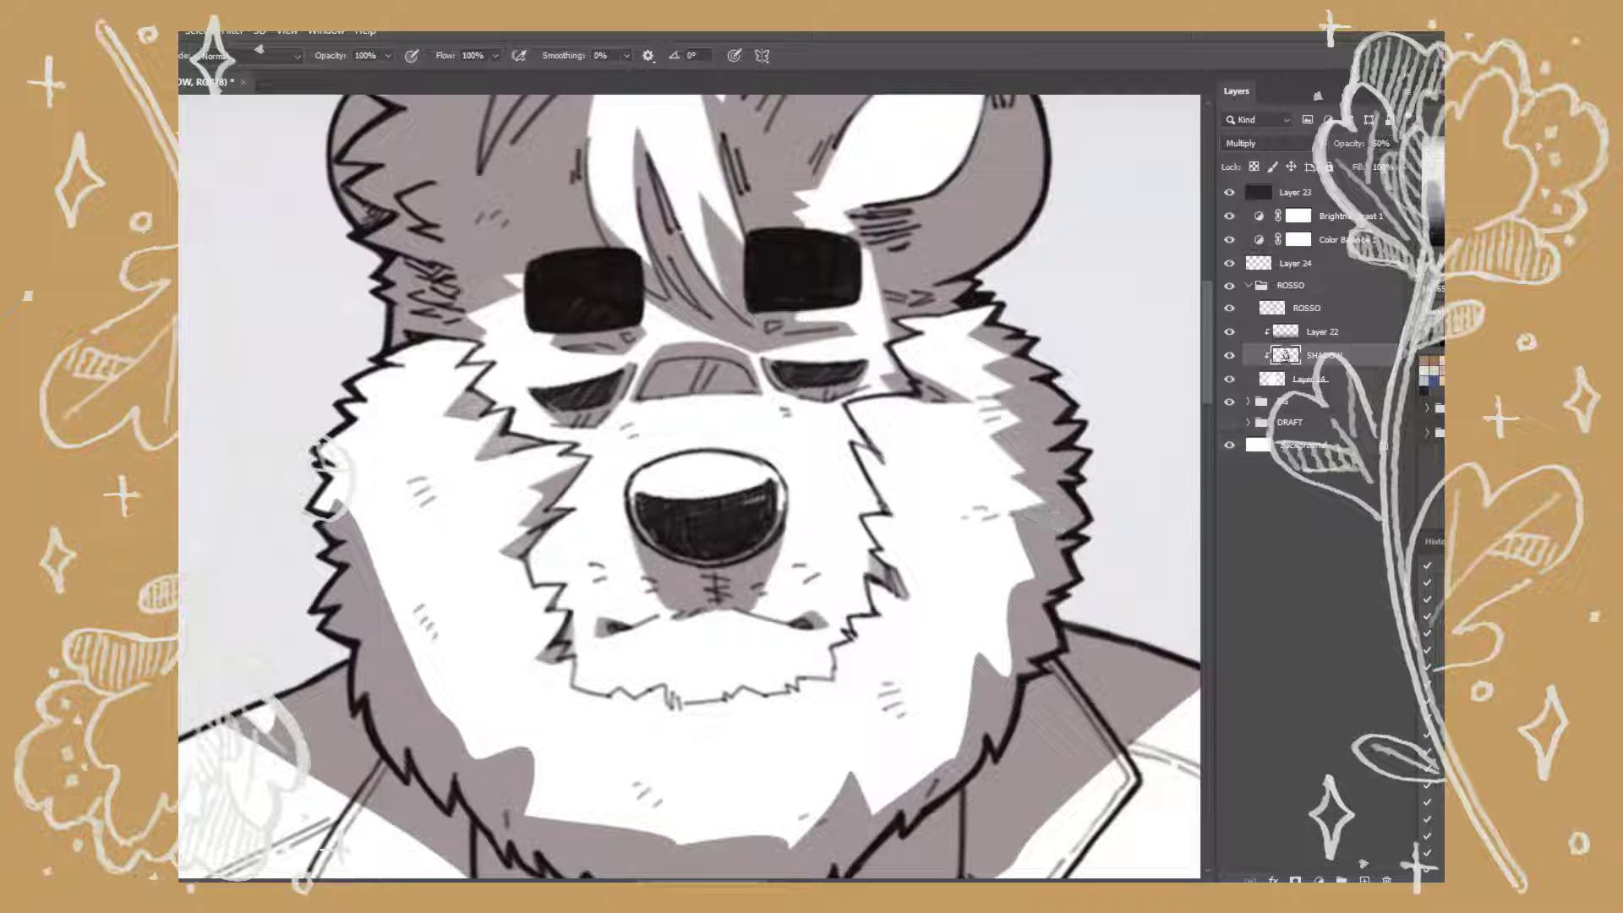
{"action": "left_click_drag", "start_coordinate": [1006, 600], "coordinate": [959, 664]}
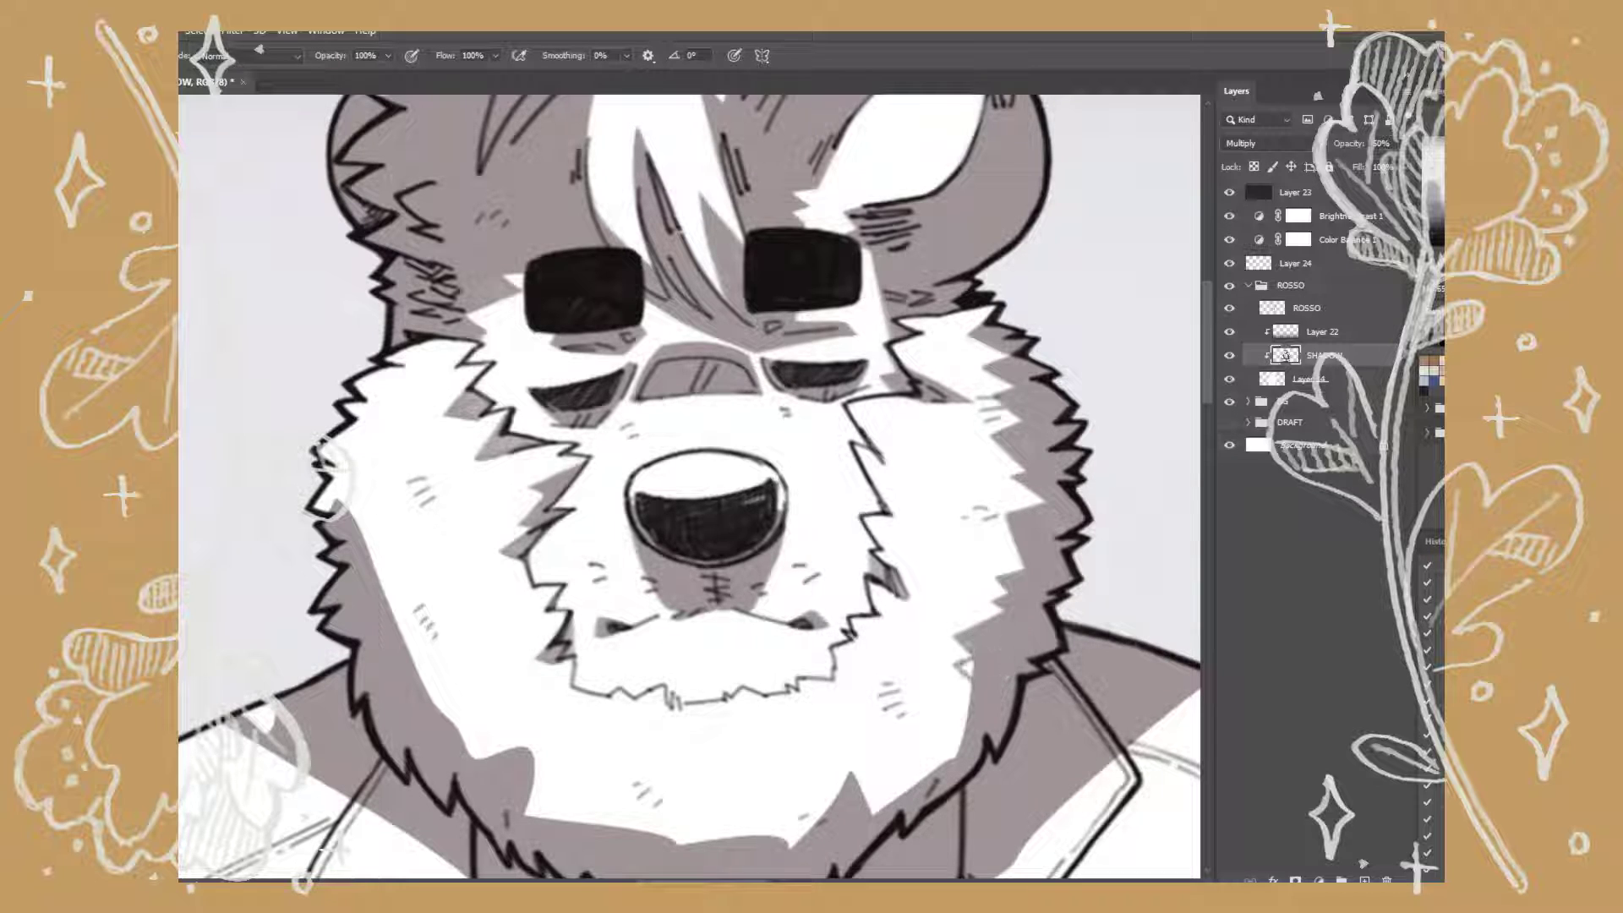
{"action": "scroll", "coordinate": [328, 475], "scroll_direction": "down", "scroll_amount": 3}
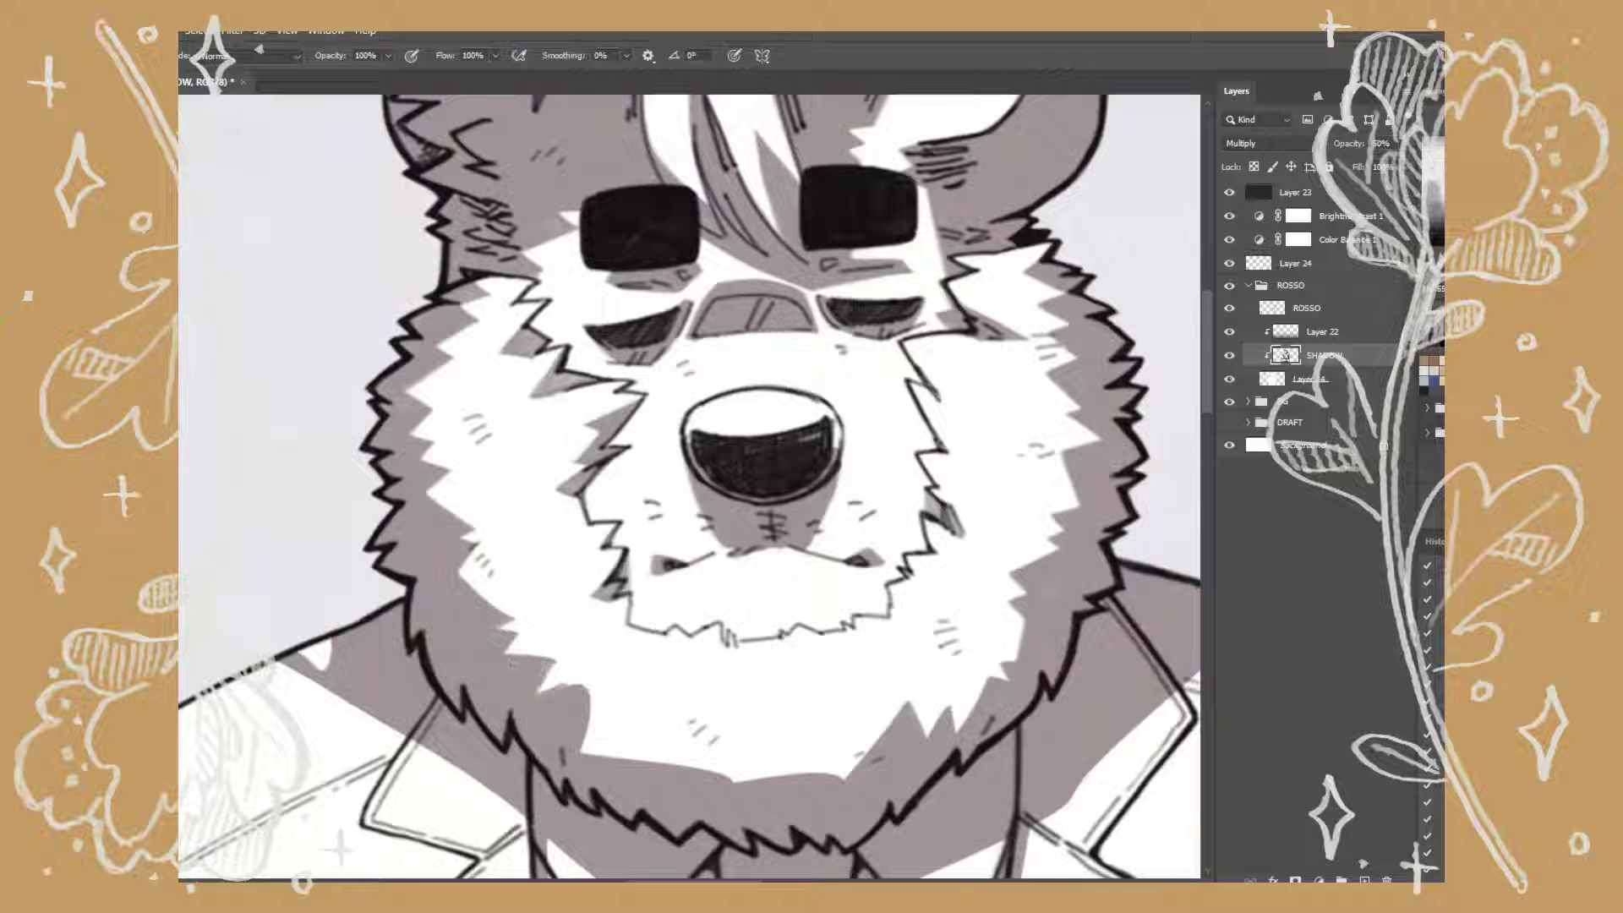
Break up the shadow edge along the bottom of the beard into pointed fur spikes by erasing and repainting.
{"action": "key", "text": "e"}
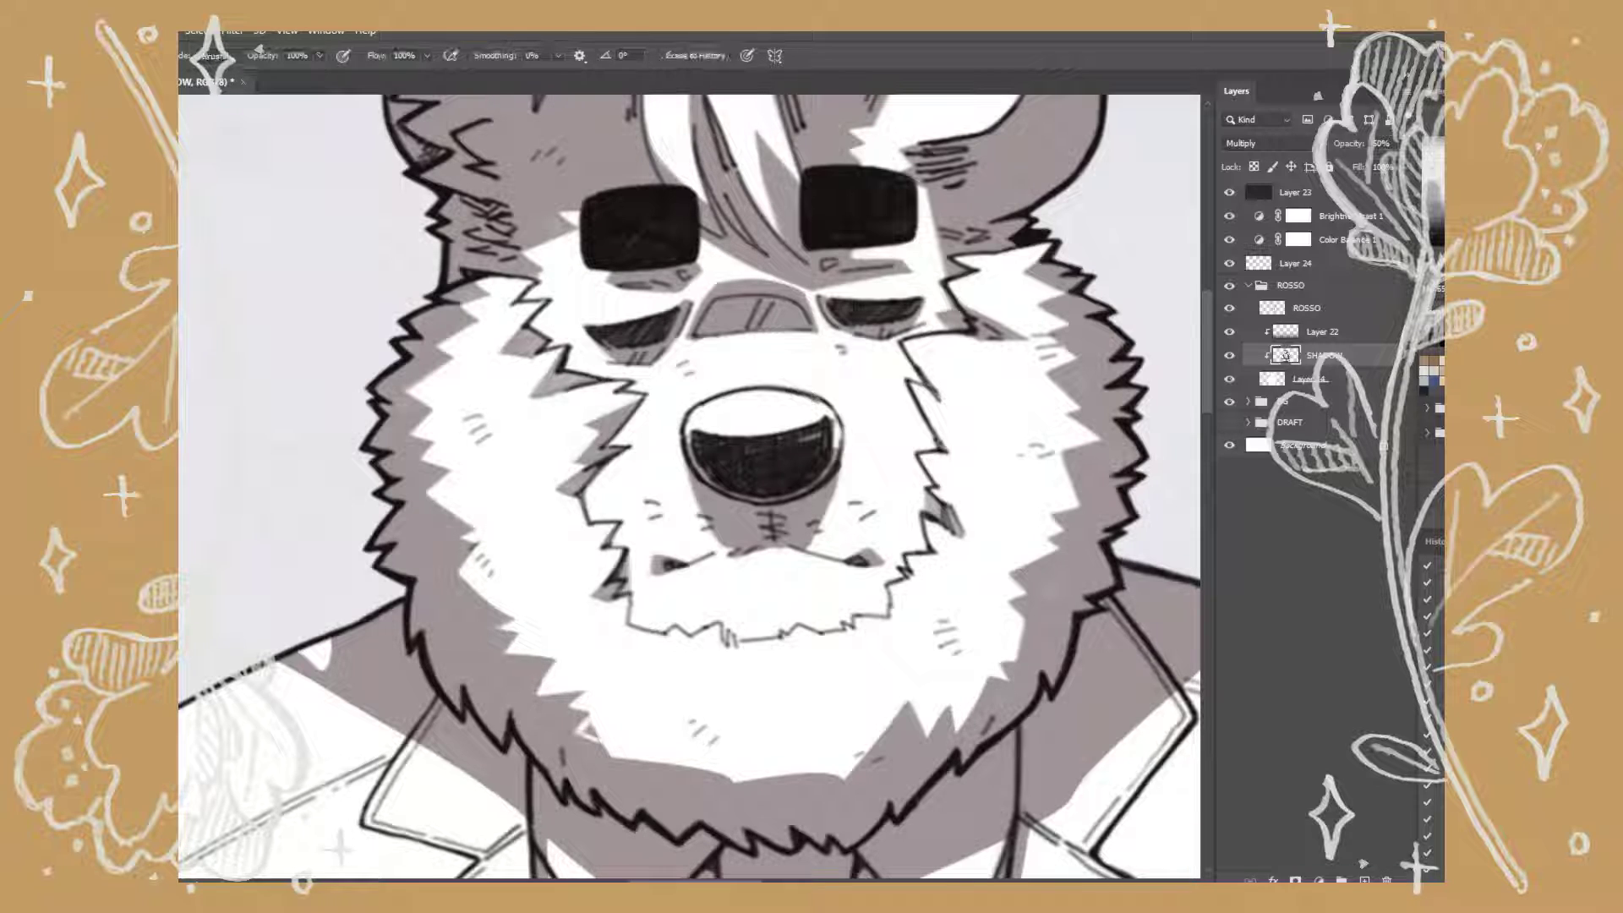
{"action": "key", "text": "b"}
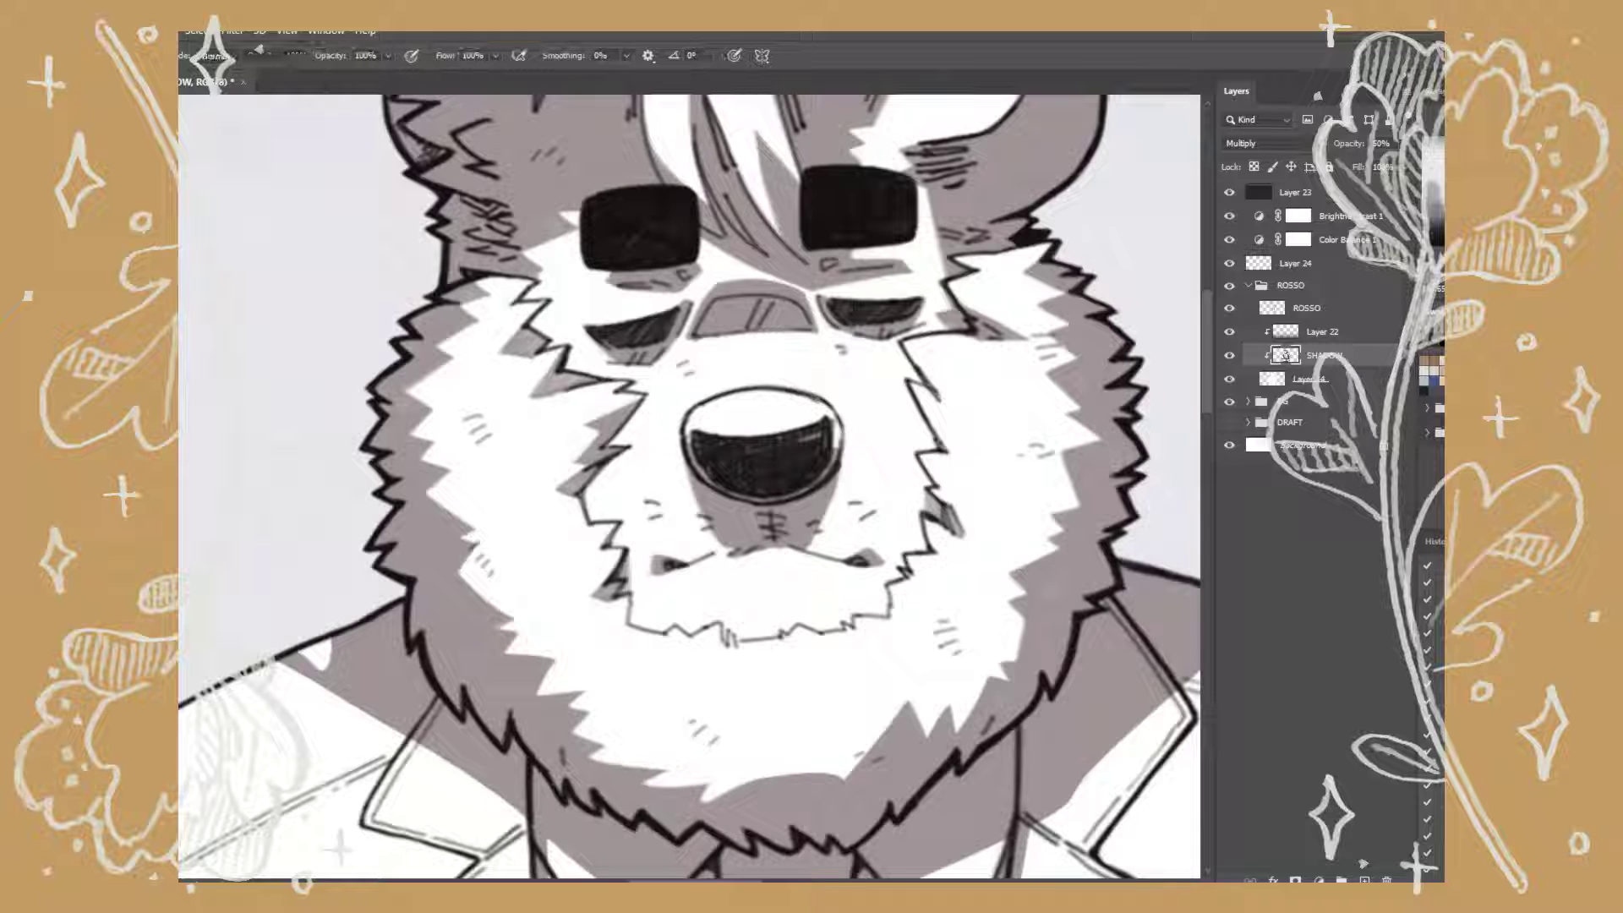
{"action": "key", "text": "z"}
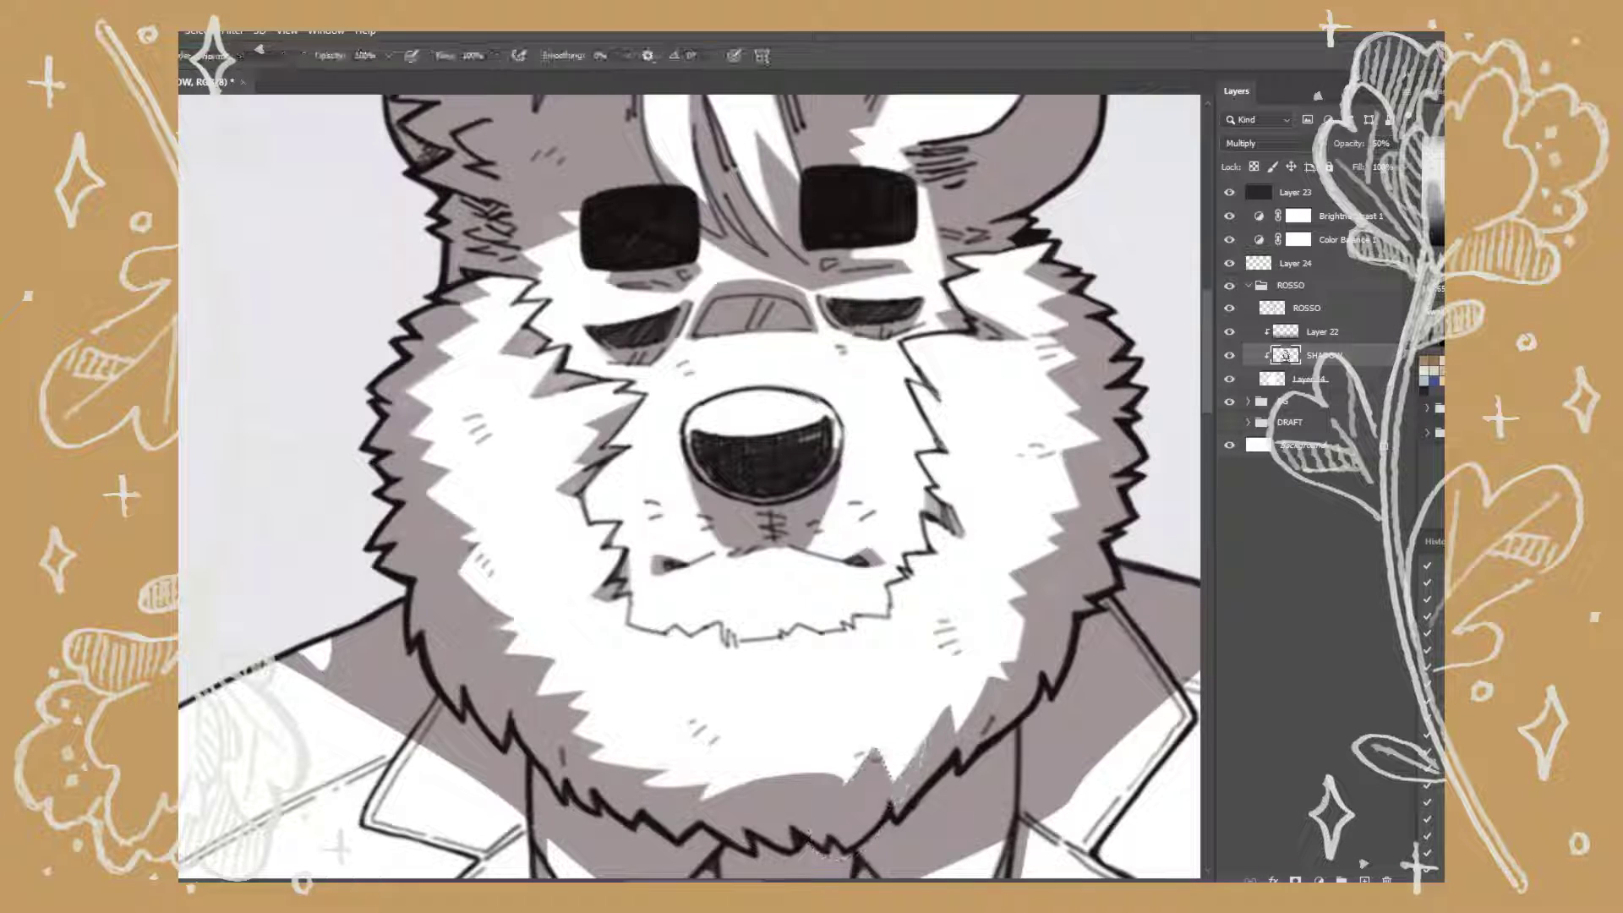
{"action": "key", "text": "ctrl+minus"}
{"action": "key", "text": "ctrl+plus"}
{"action": "key", "text": "b"}
{"action": "key", "text": "e"}
{"action": "mouse_move", "coordinate": [769, 693]}
{"action": "left_mouse_down"}
{"action": "mouse_move", "coordinate": [727, 736]}
{"action": "mouse_move", "coordinate": [668, 727]}
{"action": "mouse_move", "coordinate": [758, 736]}
{"action": "left_mouse_up"}
{"action": "key", "text": "b"}
{"action": "key", "text": "e"}
{"action": "key", "text": "b"}
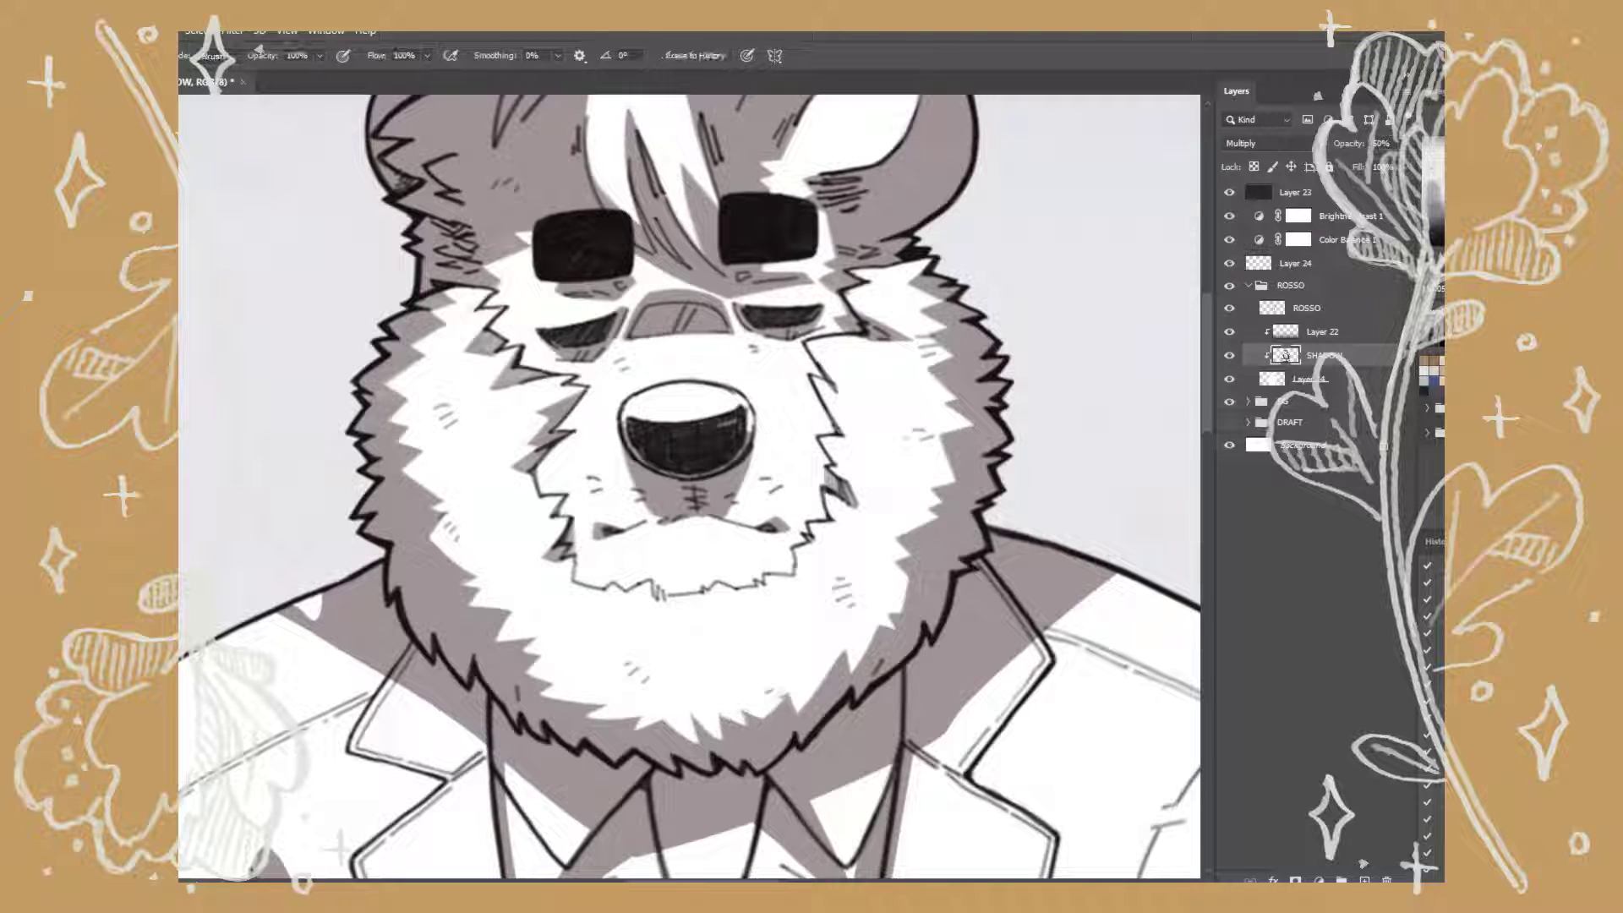
Add jagged shadows to the right side of the muzzle contour and beneath the chin tuft.
{"action": "key", "text": "ctrl+minus"}
{"action": "key", "text": "ctrl+plus"}
{"action": "mouse_move", "coordinate": [782, 406]}
{"action": "left_mouse_down"}
{"action": "mouse_move", "coordinate": [820, 482]}
{"action": "mouse_move", "coordinate": [832, 465]}
{"action": "left_mouse_up"}
{"action": "key", "text": "e"}
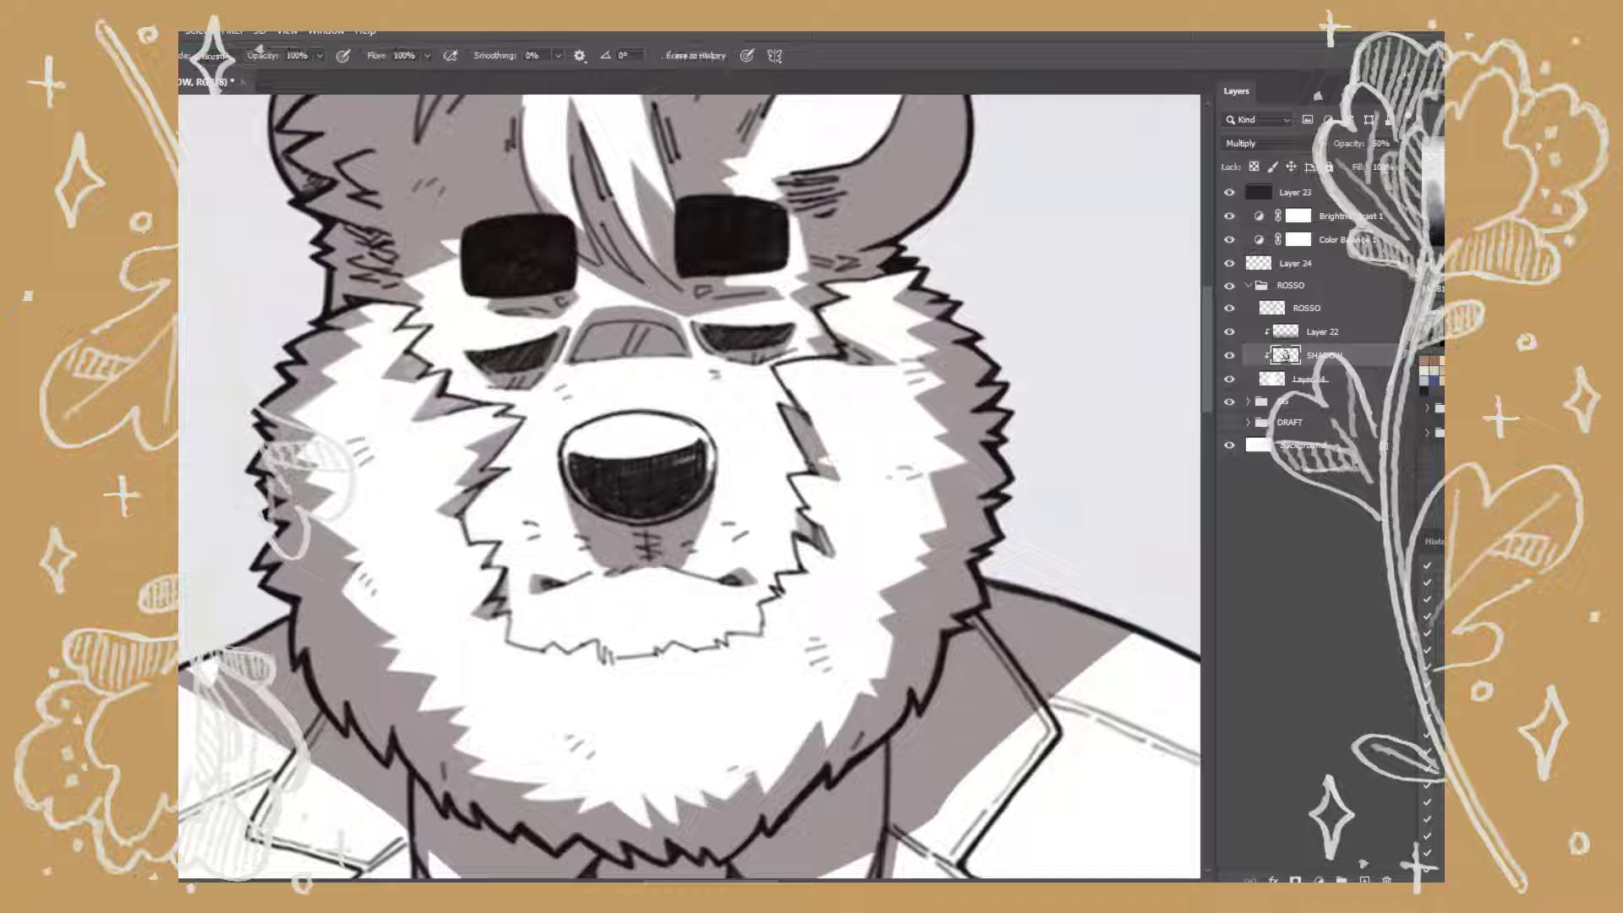
{"action": "key", "text": "b"}
{"action": "mouse_move", "coordinate": [599, 643]}
{"action": "left_mouse_down"}
{"action": "mouse_move", "coordinate": [613, 672]}
{"action": "mouse_move", "coordinate": [599, 673]}
{"action": "left_mouse_up"}
{"action": "key", "text": "e"}
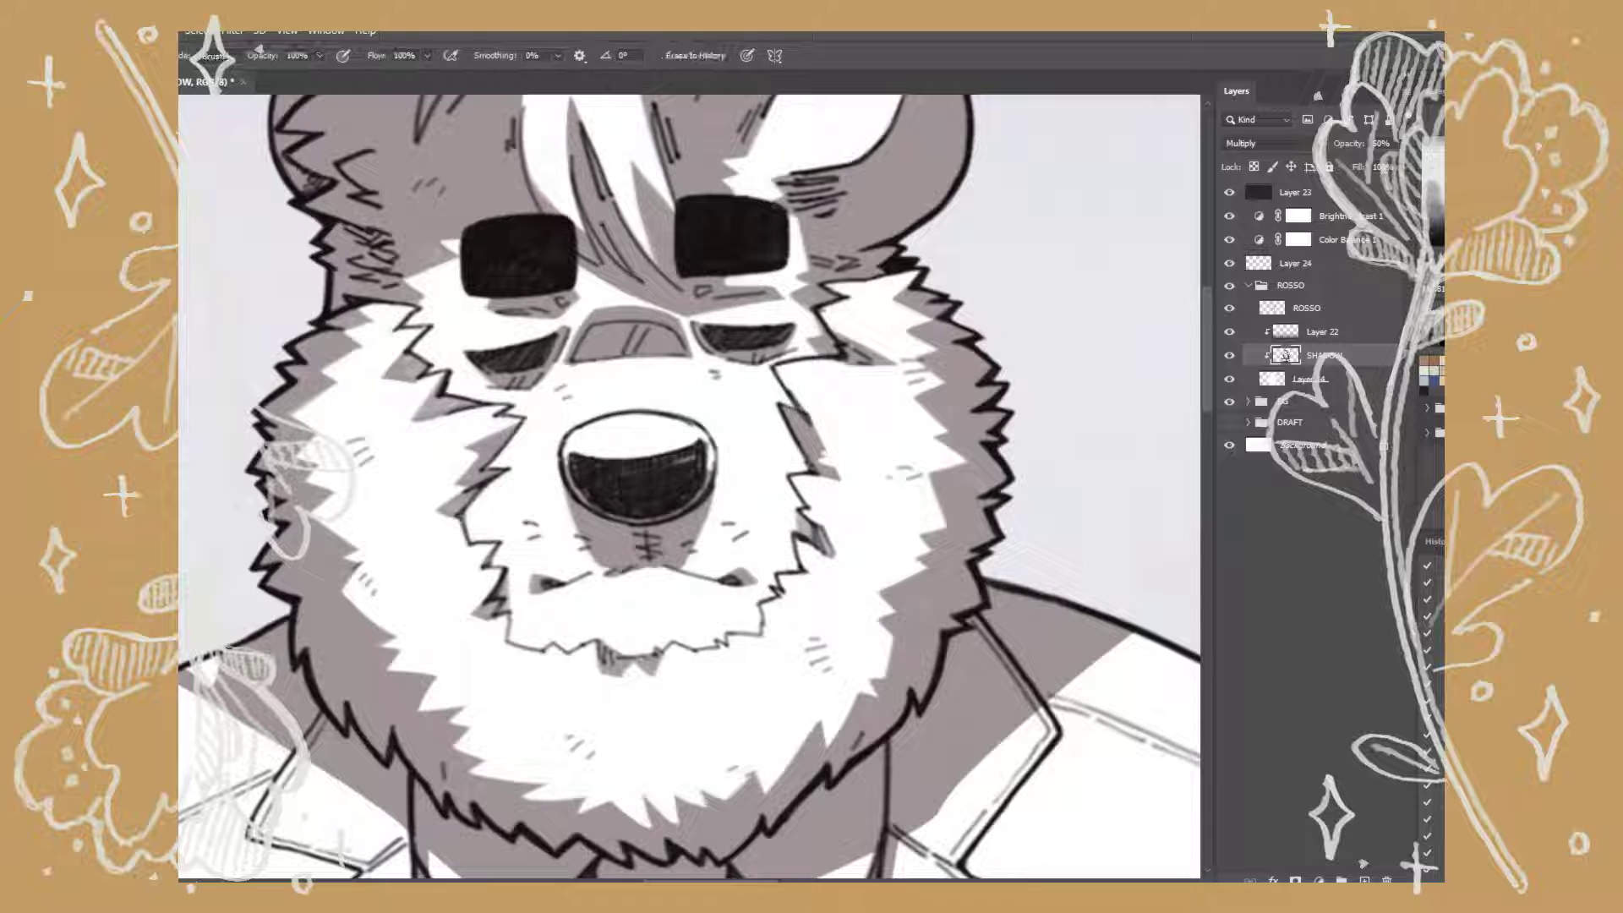
{"action": "key", "text": "b"}
Paint shadows on the right side of the tie, its knot and the outer edge of the right lapel.
{"action": "scroll", "coordinate": [689, 486], "scroll_direction": "down", "scroll_amount": 5}
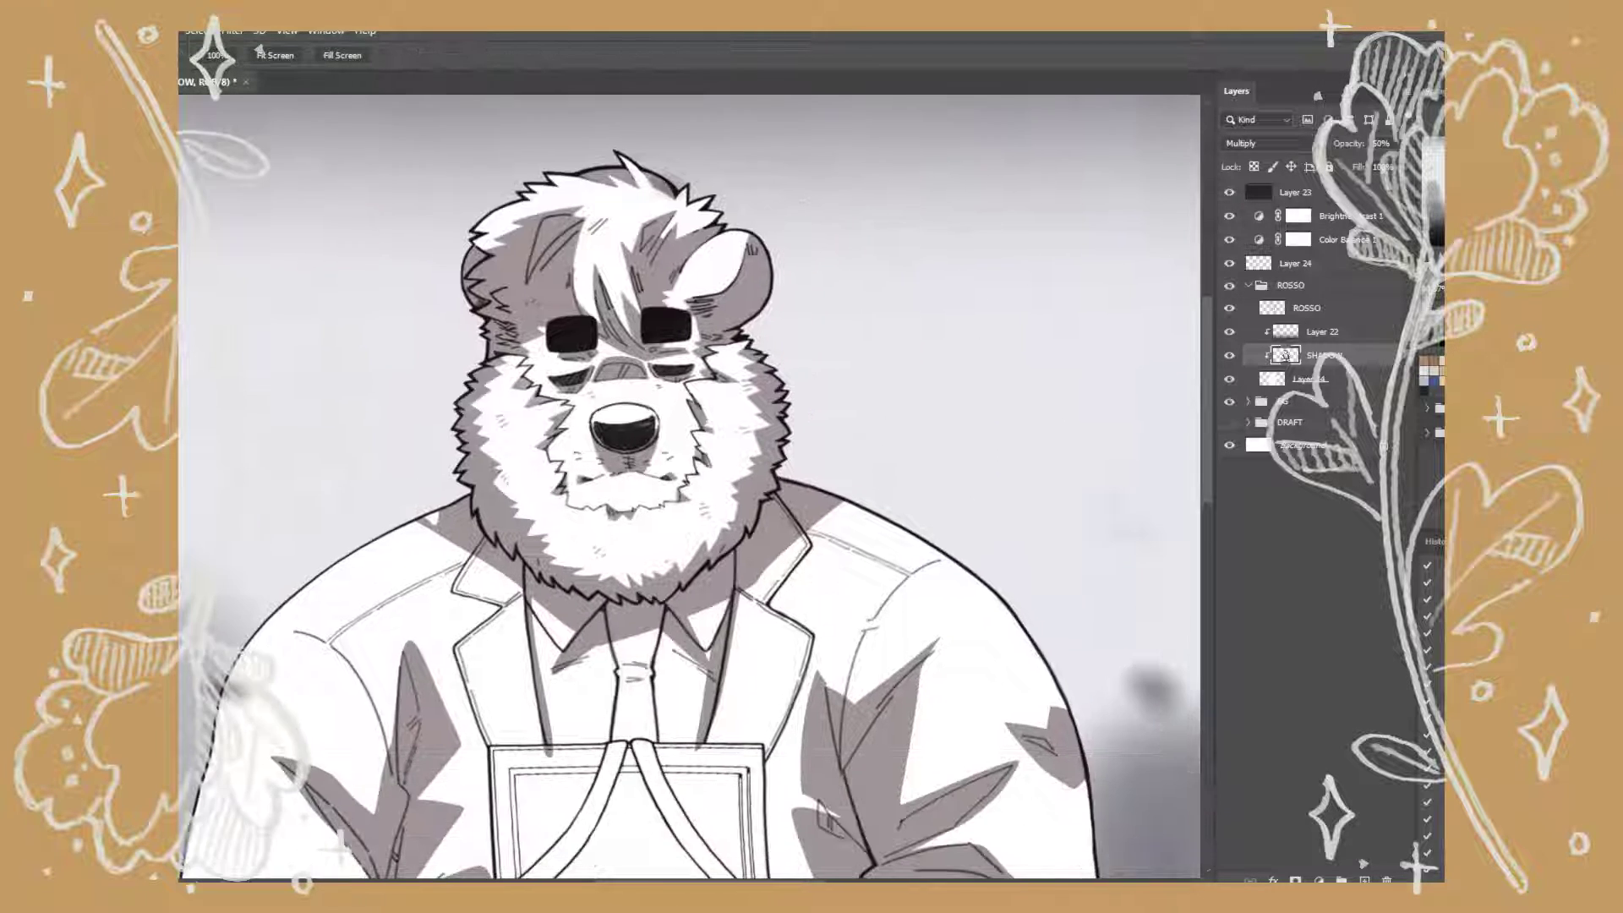
{"action": "scroll", "coordinate": [689, 486], "scroll_direction": "up", "scroll_amount": 6}
{"action": "mouse_move", "coordinate": [934, 271]}
{"action": "left_mouse_down"}
{"action": "mouse_move", "coordinate": [760, 473]}
{"action": "mouse_move", "coordinate": [727, 583]}
{"action": "mouse_move", "coordinate": [681, 588]}
{"action": "mouse_move", "coordinate": [710, 619]}
{"action": "mouse_move", "coordinate": [720, 729]}
{"action": "left_mouse_up"}
{"action": "key", "text": "r"}
{"action": "key", "text": "Escape"}
{"action": "key", "text": "b"}
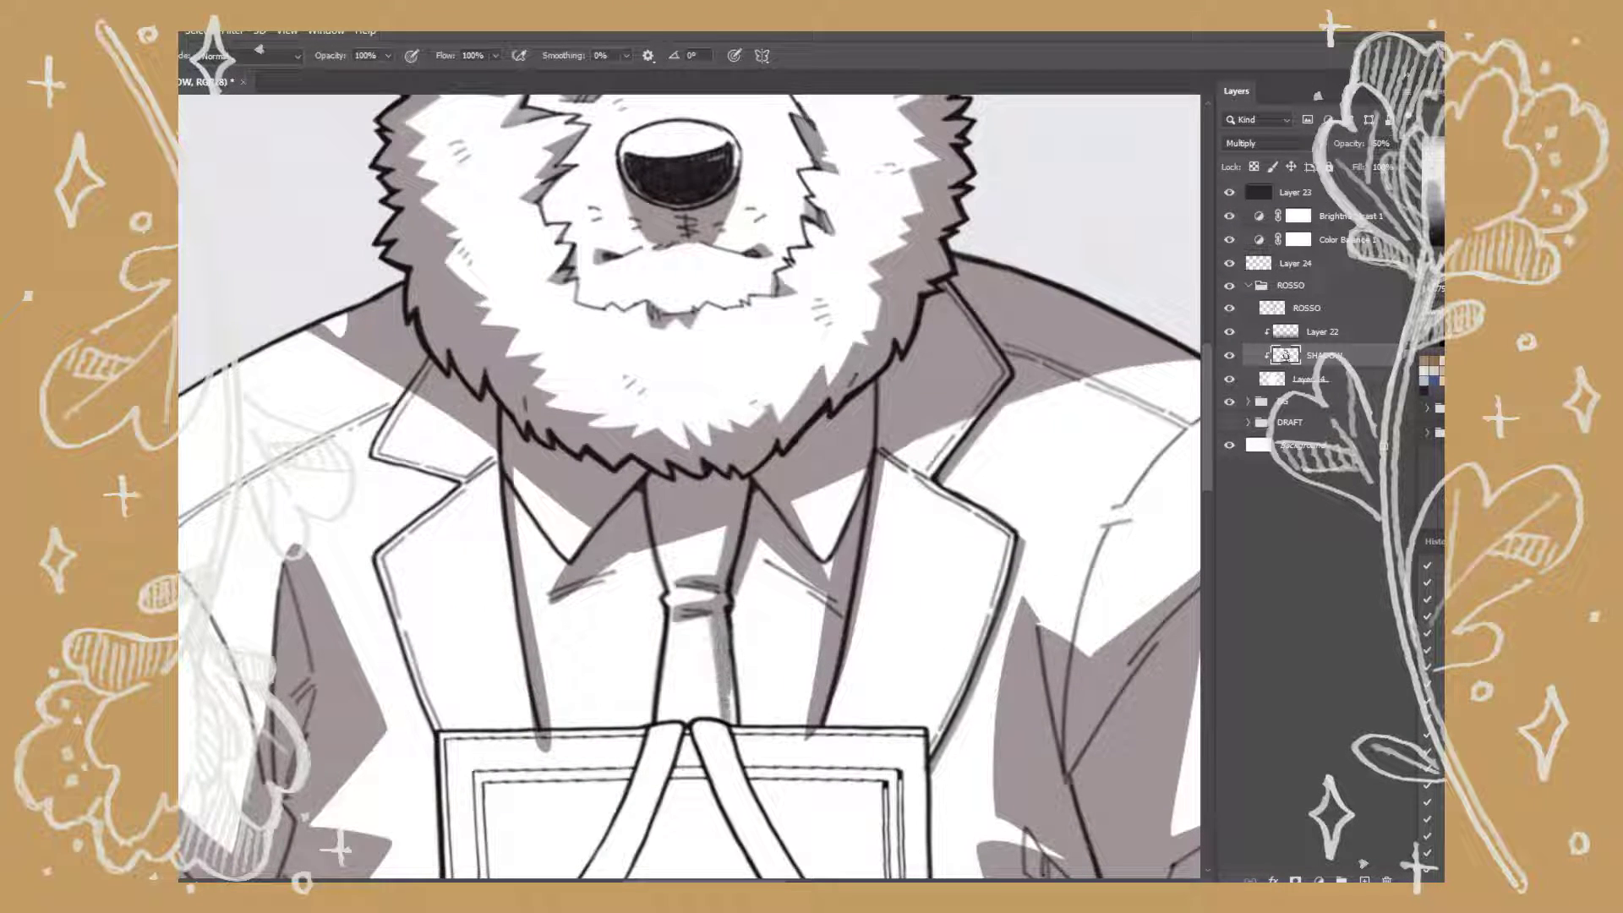
{"action": "left_click_drag", "start_coordinate": [734, 587], "coordinate": [742, 731]}
{"action": "left_click_drag", "start_coordinate": [744, 624], "coordinate": [747, 733]}
{"action": "key", "text": "e"}
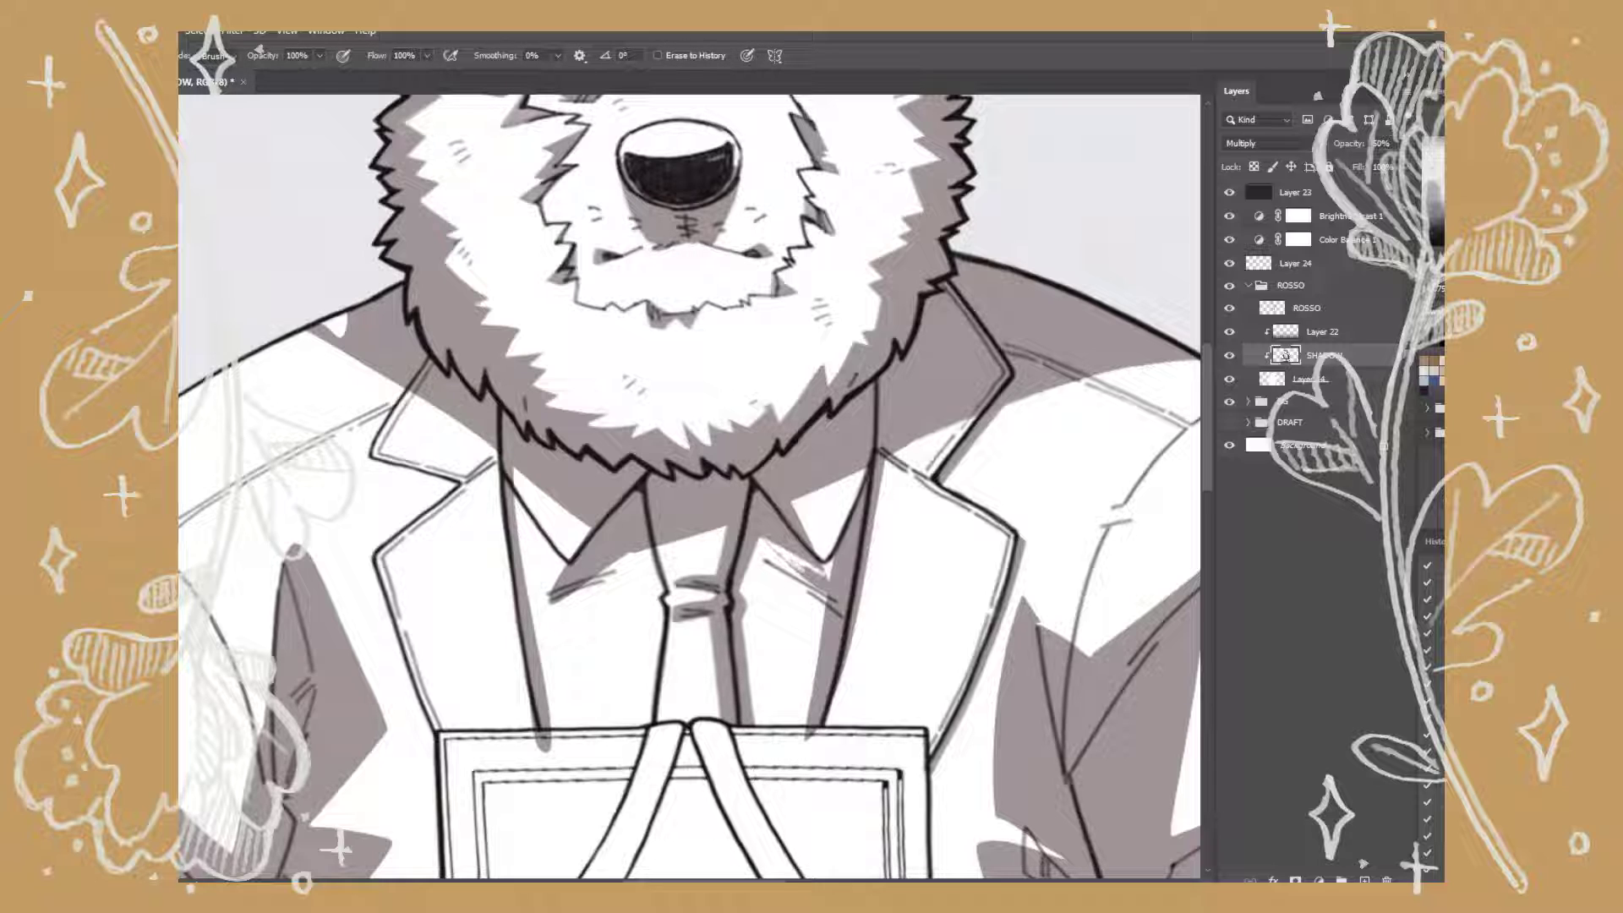
Refine the shirt shadows along the jacket opening and around the creases on both sides of the tie.
{"action": "left_click_drag", "start_coordinate": [833, 531], "coordinate": [827, 666]}
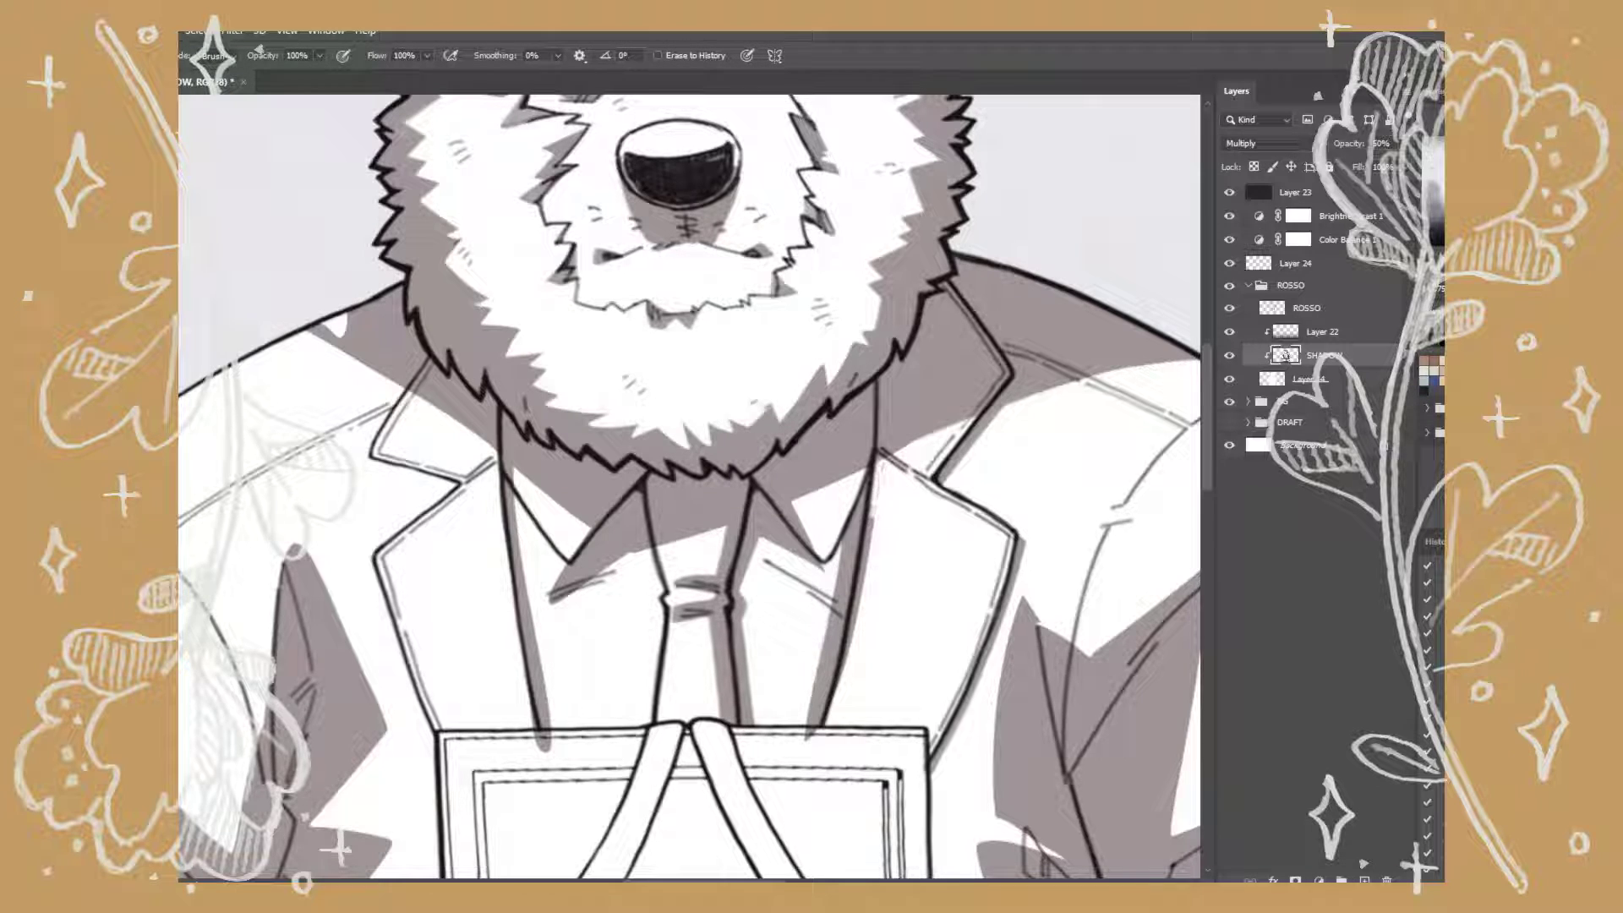
{"action": "left_click_drag", "start_coordinate": [867, 478], "coordinate": [840, 695]}
{"action": "key", "text": "b"}
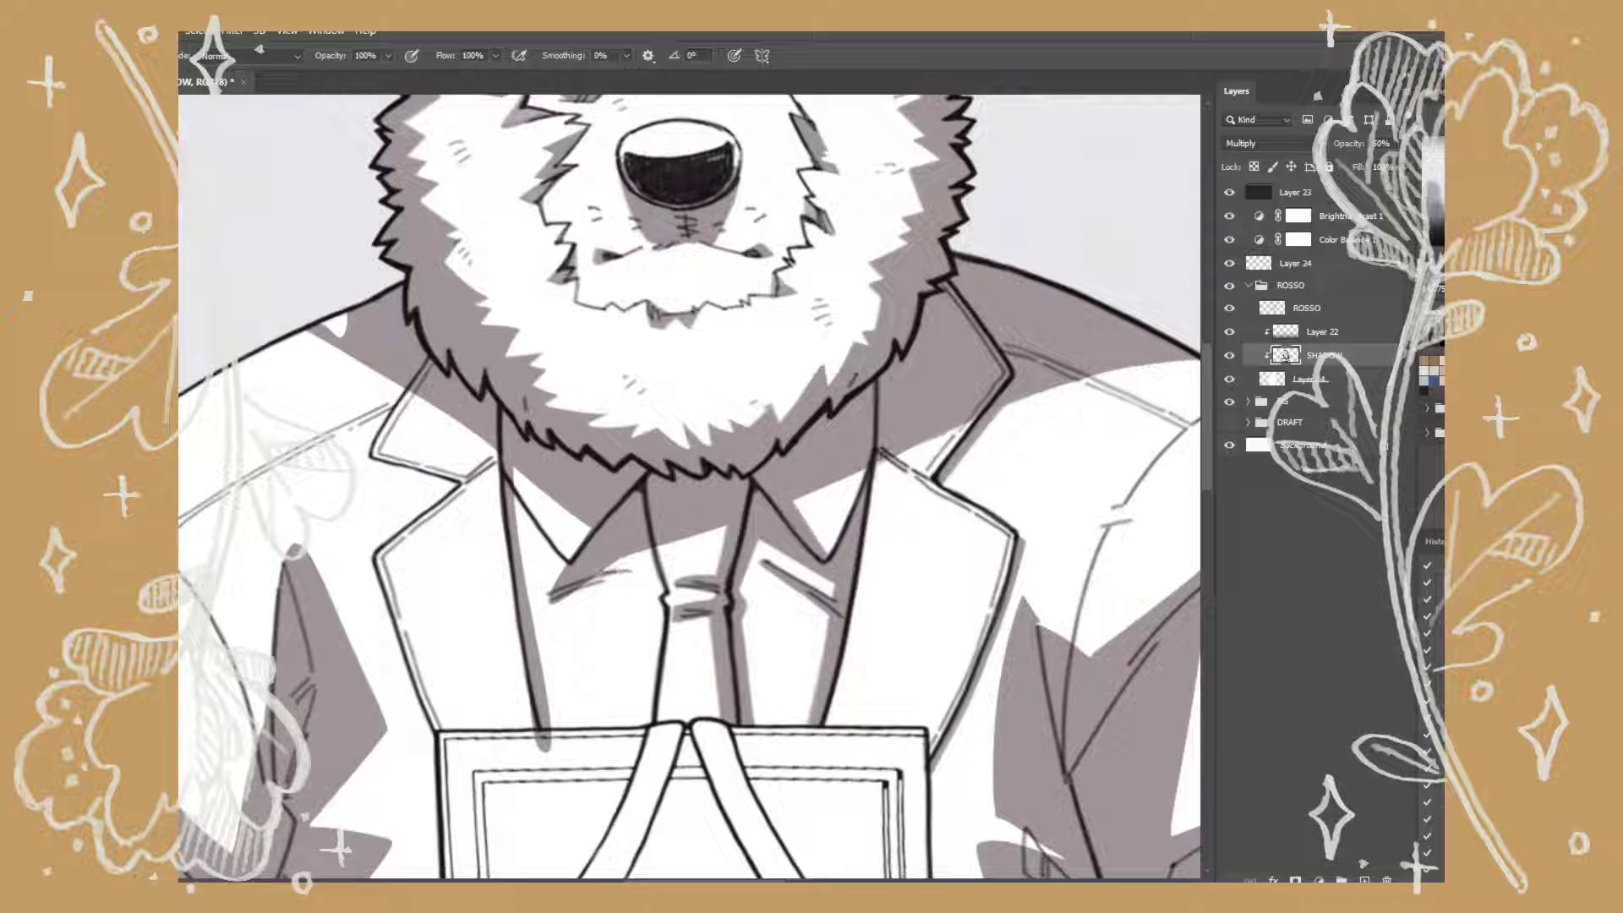
{"action": "mouse_move", "coordinate": [632, 564]}
{"action": "left_mouse_down"}
{"action": "mouse_move", "coordinate": [535, 615]}
{"action": "mouse_move", "coordinate": [638, 584]}
{"action": "left_mouse_up"}
{"action": "key", "text": "e"}
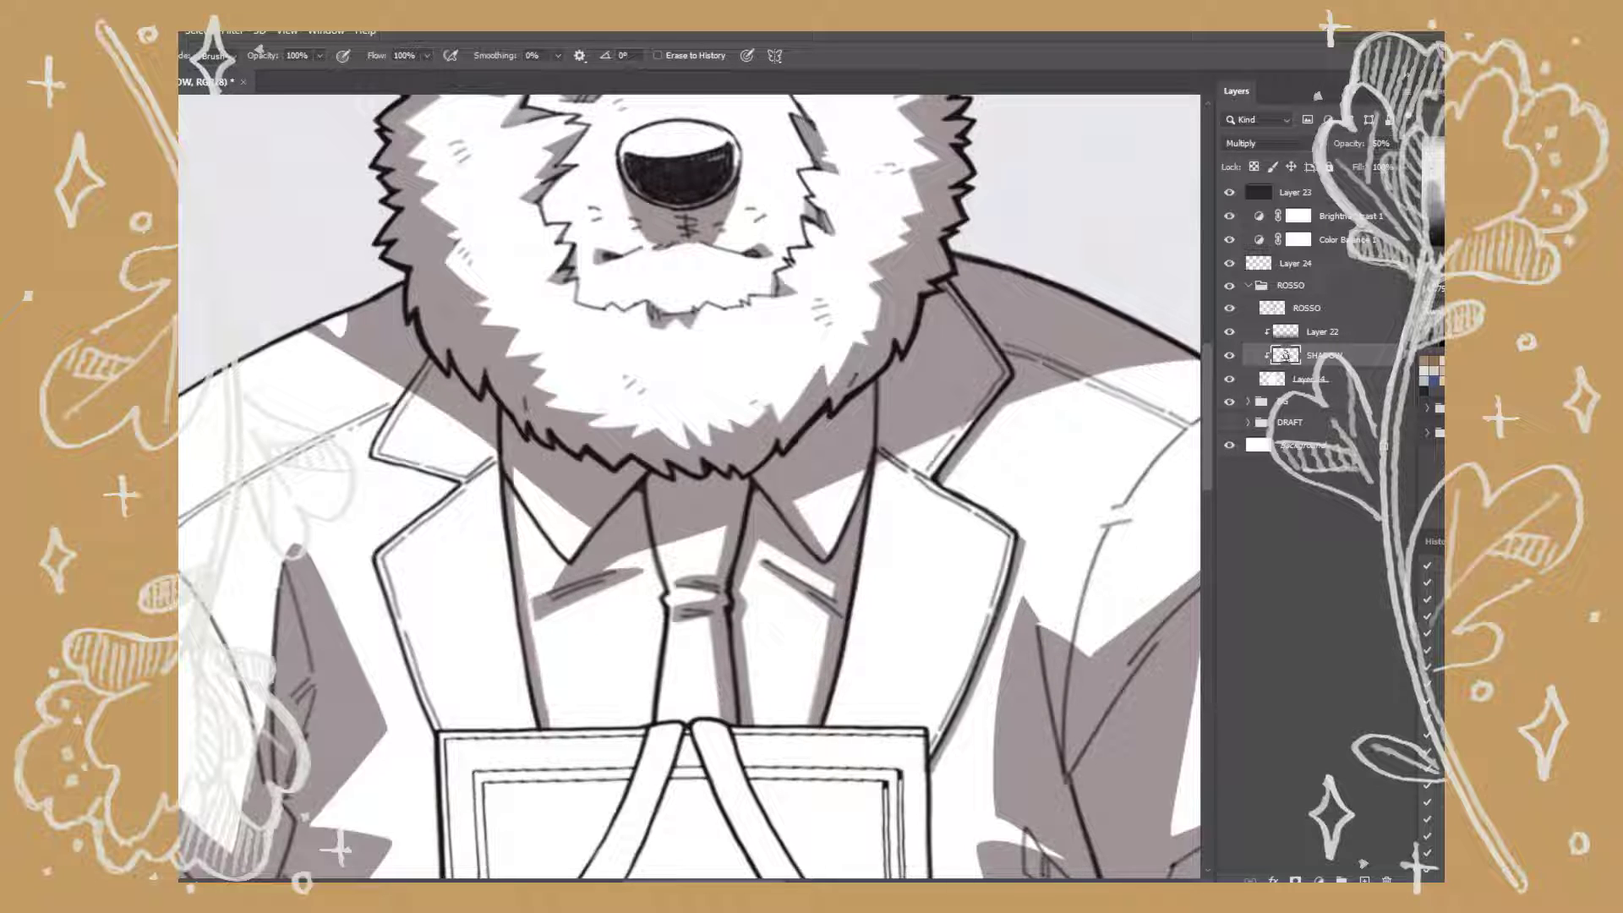
Reshape the beard's cast shadow on the left shoulder into one solid area with a smooth edge.
{"action": "left_click_drag", "start_coordinate": [676, 423], "coordinate": [807, 465]}
{"action": "mouse_move", "coordinate": [858, 549]}
{"action": "left_mouse_down"}
{"action": "mouse_move", "coordinate": [689, 621]}
{"action": "mouse_move", "coordinate": [744, 609]}
{"action": "left_mouse_up"}
{"action": "key", "text": "b"}
{"action": "mouse_move", "coordinate": [520, 385]}
{"action": "left_mouse_down"}
{"action": "mouse_move", "coordinate": [397, 414]}
{"action": "mouse_move", "coordinate": [507, 372]}
{"action": "left_mouse_up"}
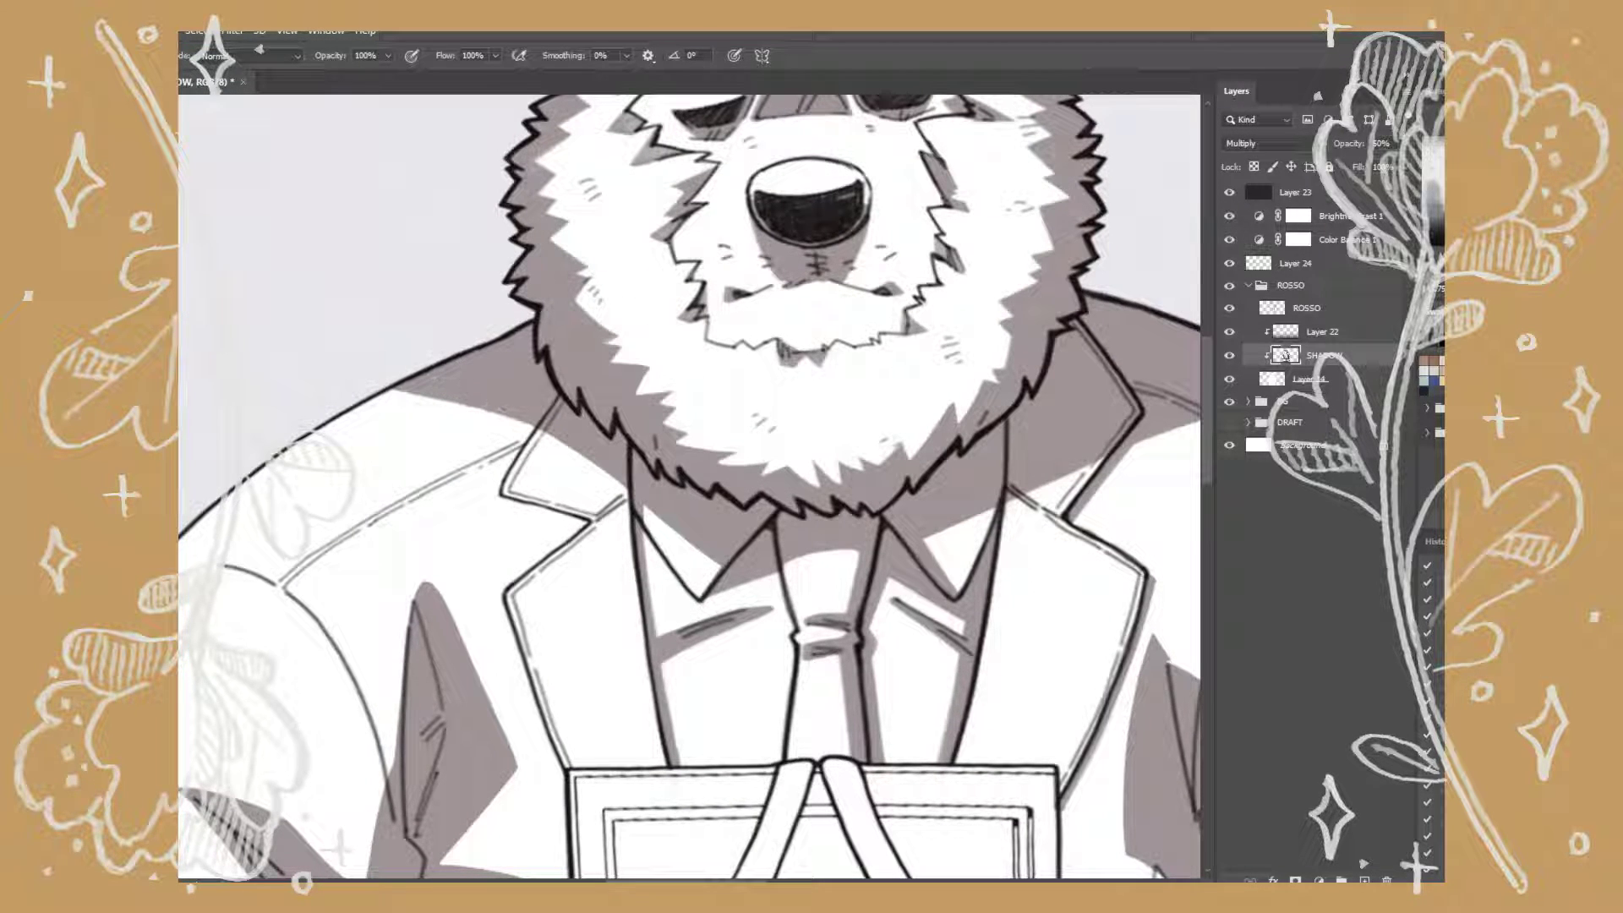
{"action": "left_click_drag", "start_coordinate": [676, 507], "coordinate": [825, 330]}
{"action": "left_click_drag", "start_coordinate": [845, 254], "coordinate": [592, 211]}
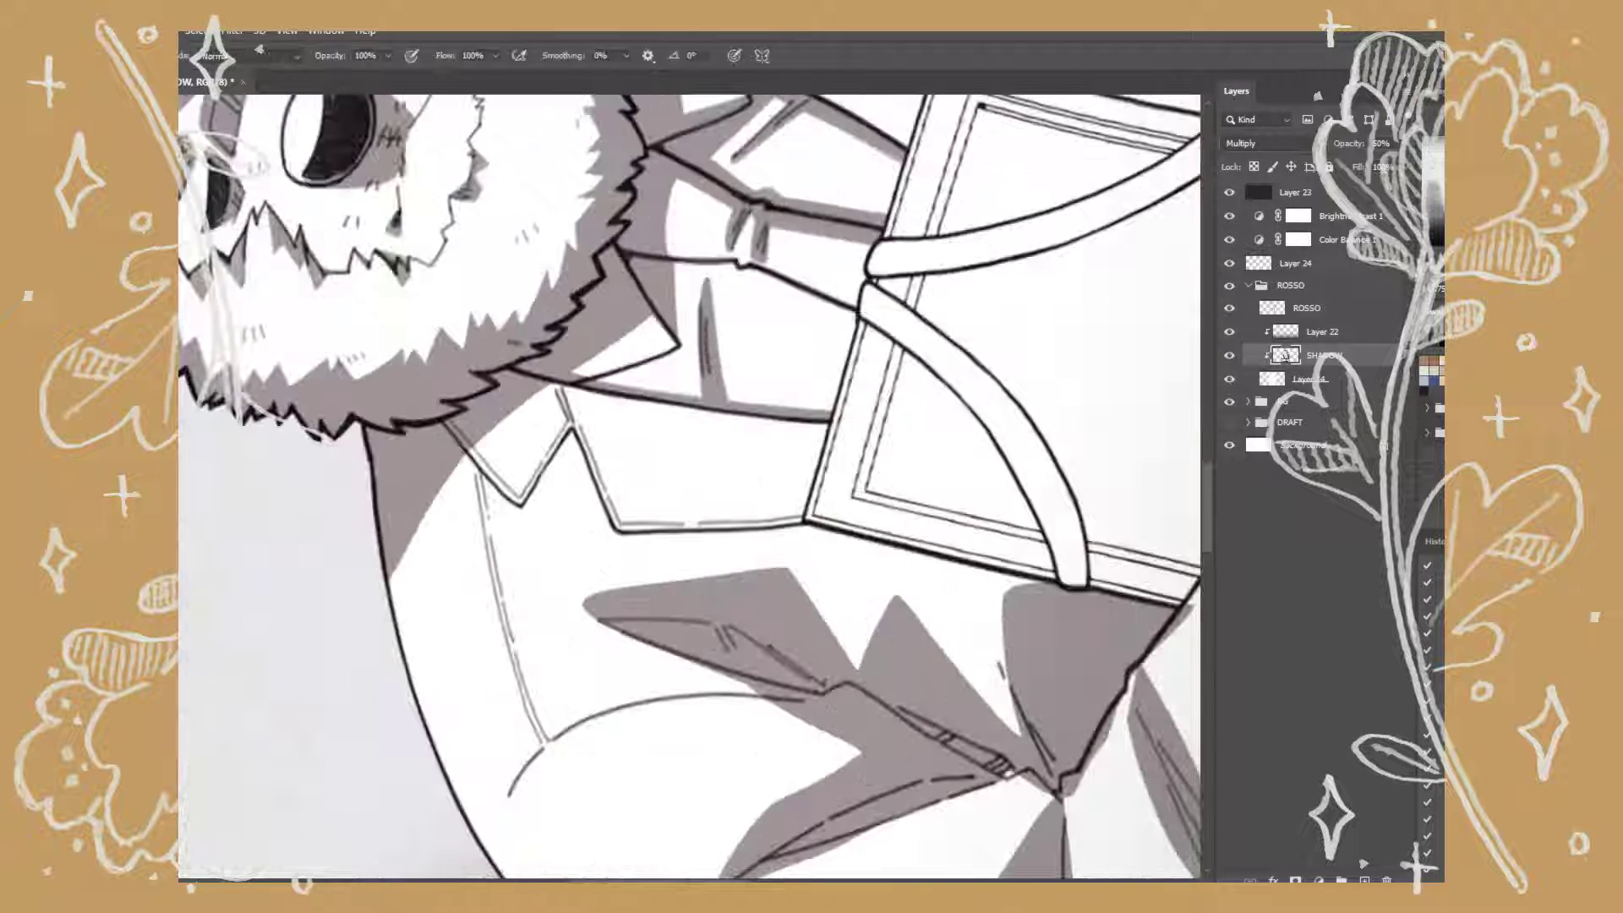
{"action": "left_click_drag", "start_coordinate": [398, 490], "coordinate": [423, 609]}
{"action": "left_click_drag", "start_coordinate": [761, 508], "coordinate": [660, 406]}
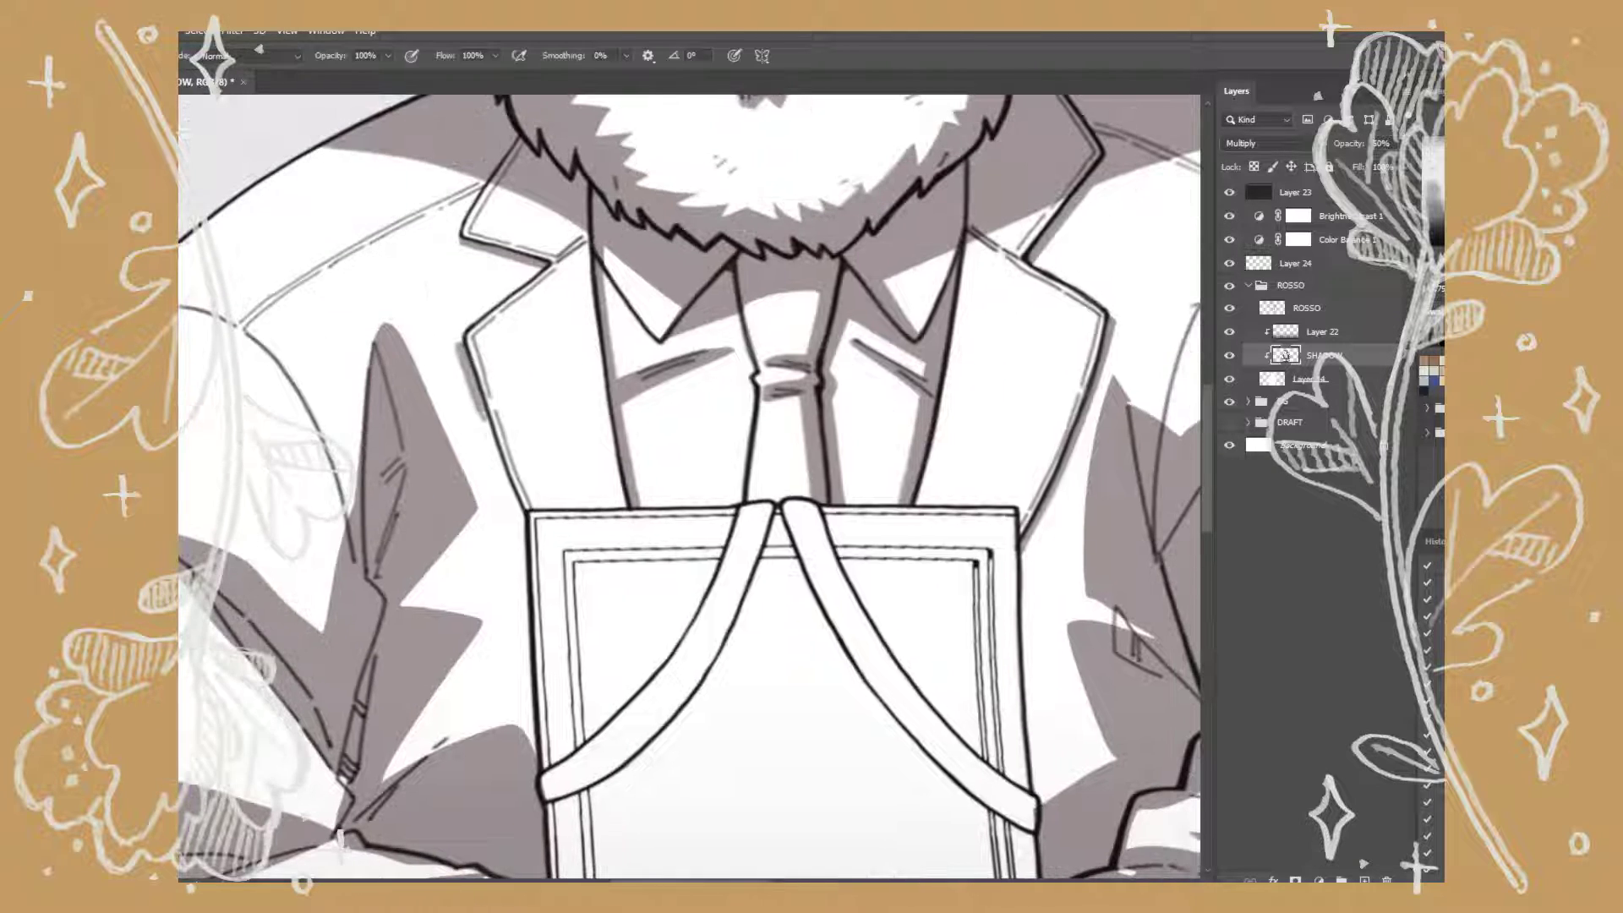
Paint thin shadows along the left lapel's outer edge and the left side of the picture frame.
{"action": "left_click_drag", "start_coordinate": [465, 360], "coordinate": [545, 769]}
{"action": "left_click_drag", "start_coordinate": [575, 553], "coordinate": [568, 729]}
{"action": "left_click_drag", "start_coordinate": [677, 592], "coordinate": [676, 376]}
{"action": "left_click_drag", "start_coordinate": [583, 575], "coordinate": [596, 718]}
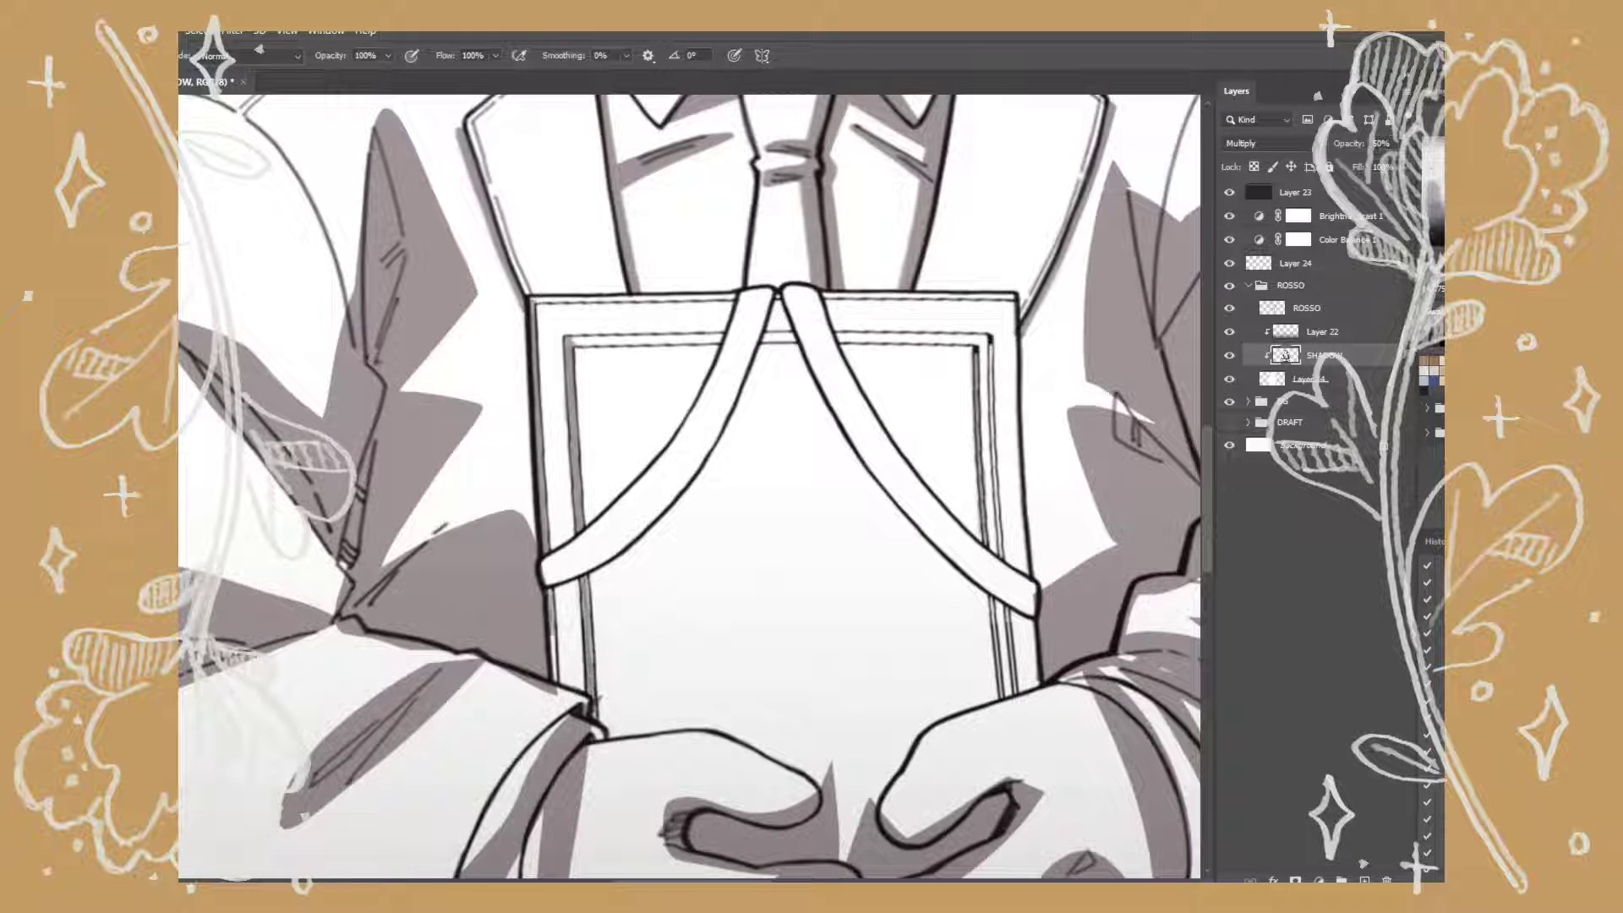
Add shadows along both straps hanging over the picture frame and along the frame's right inner edge.
{"action": "left_click_drag", "start_coordinate": [769, 292], "coordinate": [622, 545]}
{"action": "left_click_drag", "start_coordinate": [710, 477], "coordinate": [587, 592]}
{"action": "left_click_drag", "start_coordinate": [752, 381], "coordinate": [673, 507]}
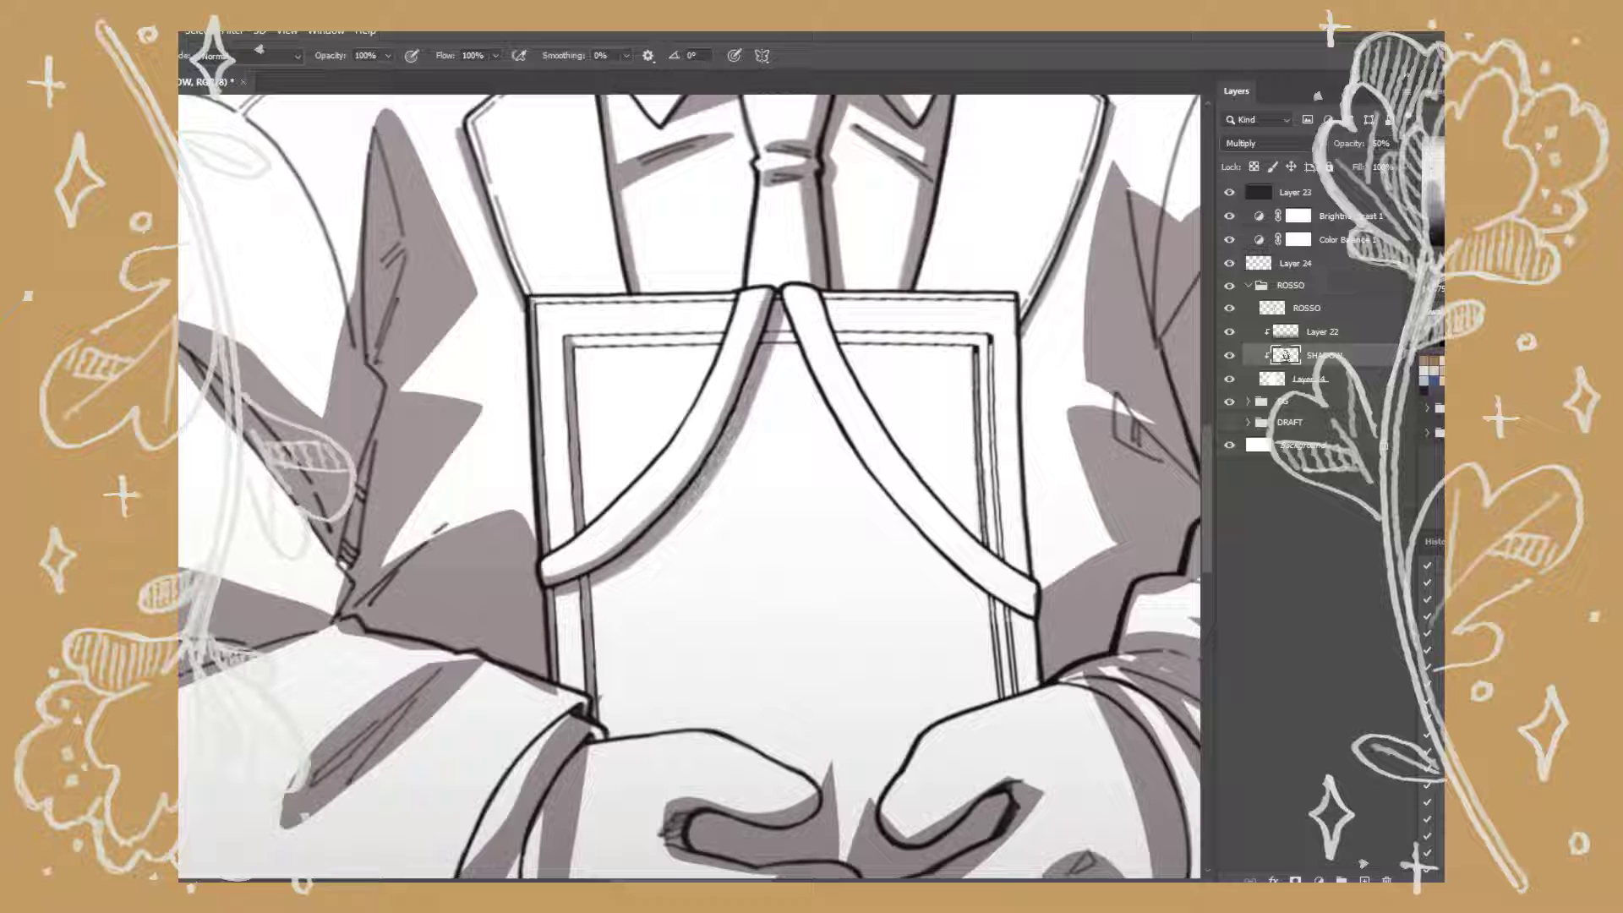
{"action": "left_click_drag", "start_coordinate": [780, 287], "coordinate": [887, 473]}
{"action": "left_click_drag", "start_coordinate": [787, 338], "coordinate": [1006, 613]}
{"action": "mouse_move", "coordinate": [888, 489]}
{"action": "left_mouse_down"}
{"action": "mouse_move", "coordinate": [1031, 630]}
{"action": "mouse_move", "coordinate": [1006, 701]}
{"action": "left_mouse_up"}
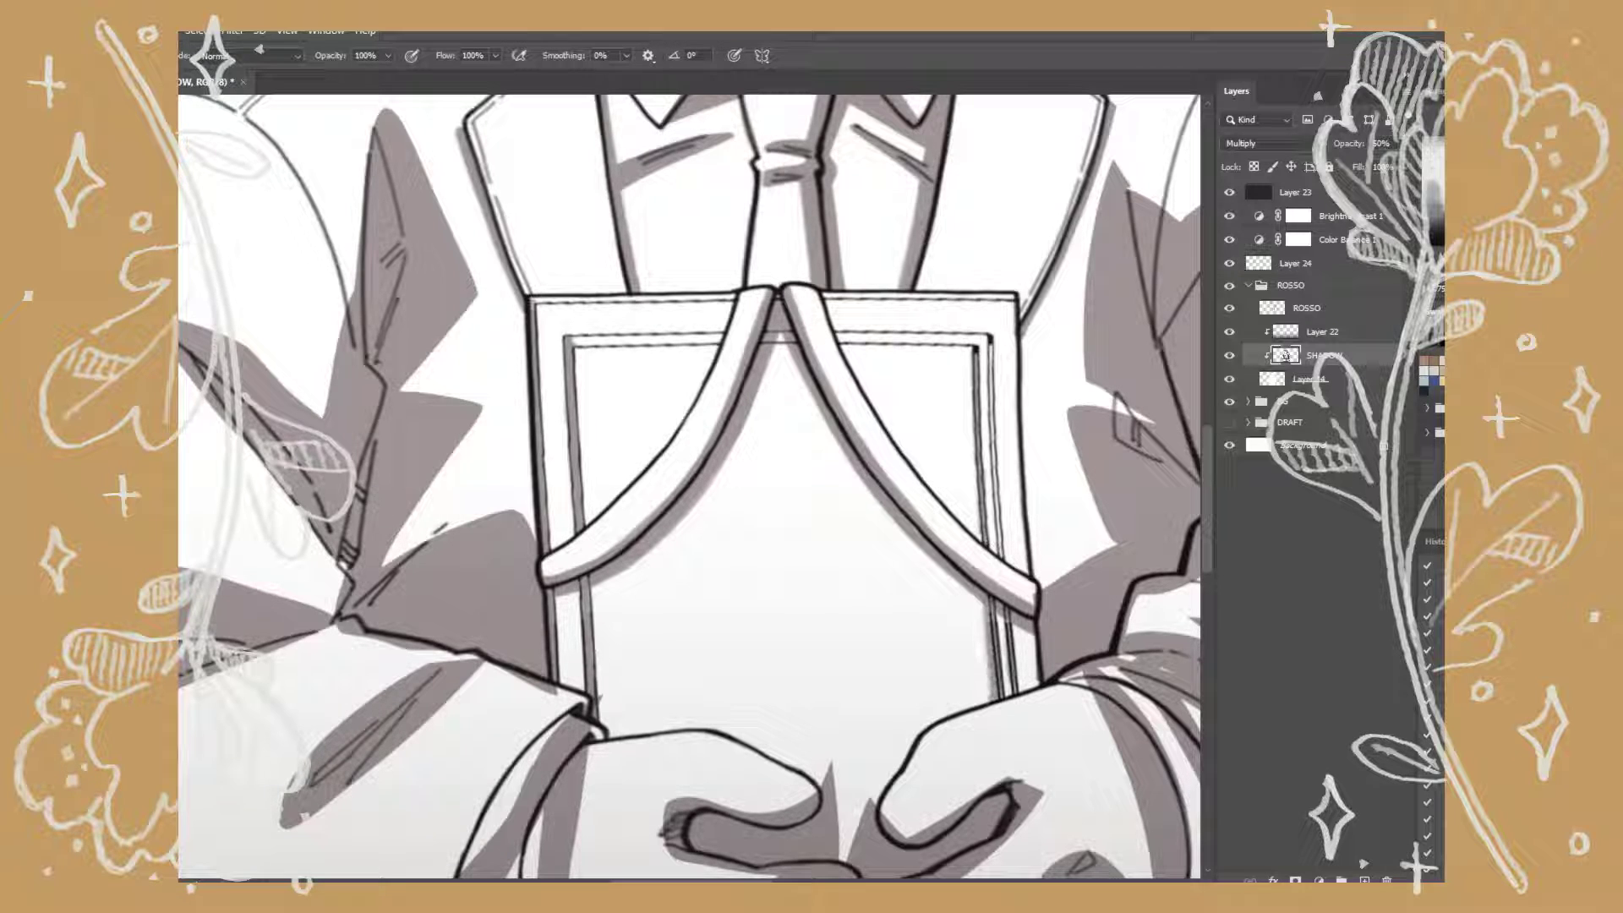
Paint thin shadows along the inner right and inner top edges of the picture frame.
{"action": "left_click_drag", "start_coordinate": [976, 340], "coordinate": [996, 567]}
{"action": "left_click_drag", "start_coordinate": [842, 346], "coordinate": [968, 348]}
{"action": "left_click_drag", "start_coordinate": [723, 346], "coordinate": [575, 352]}
Paint the shadow around the right hand's thumb and fill the gap between the two hands with solid shadow.
{"action": "key", "text": "space"}
{"action": "mouse_move", "coordinate": [592, 507]}
{"action": "left_mouse_down"}
{"action": "mouse_move", "coordinate": [507, 372]}
{"action": "mouse_move", "coordinate": [672, 338]}
{"action": "left_mouse_up"}
{"action": "left_click_drag", "start_coordinate": [845, 592], "coordinate": [647, 431]}
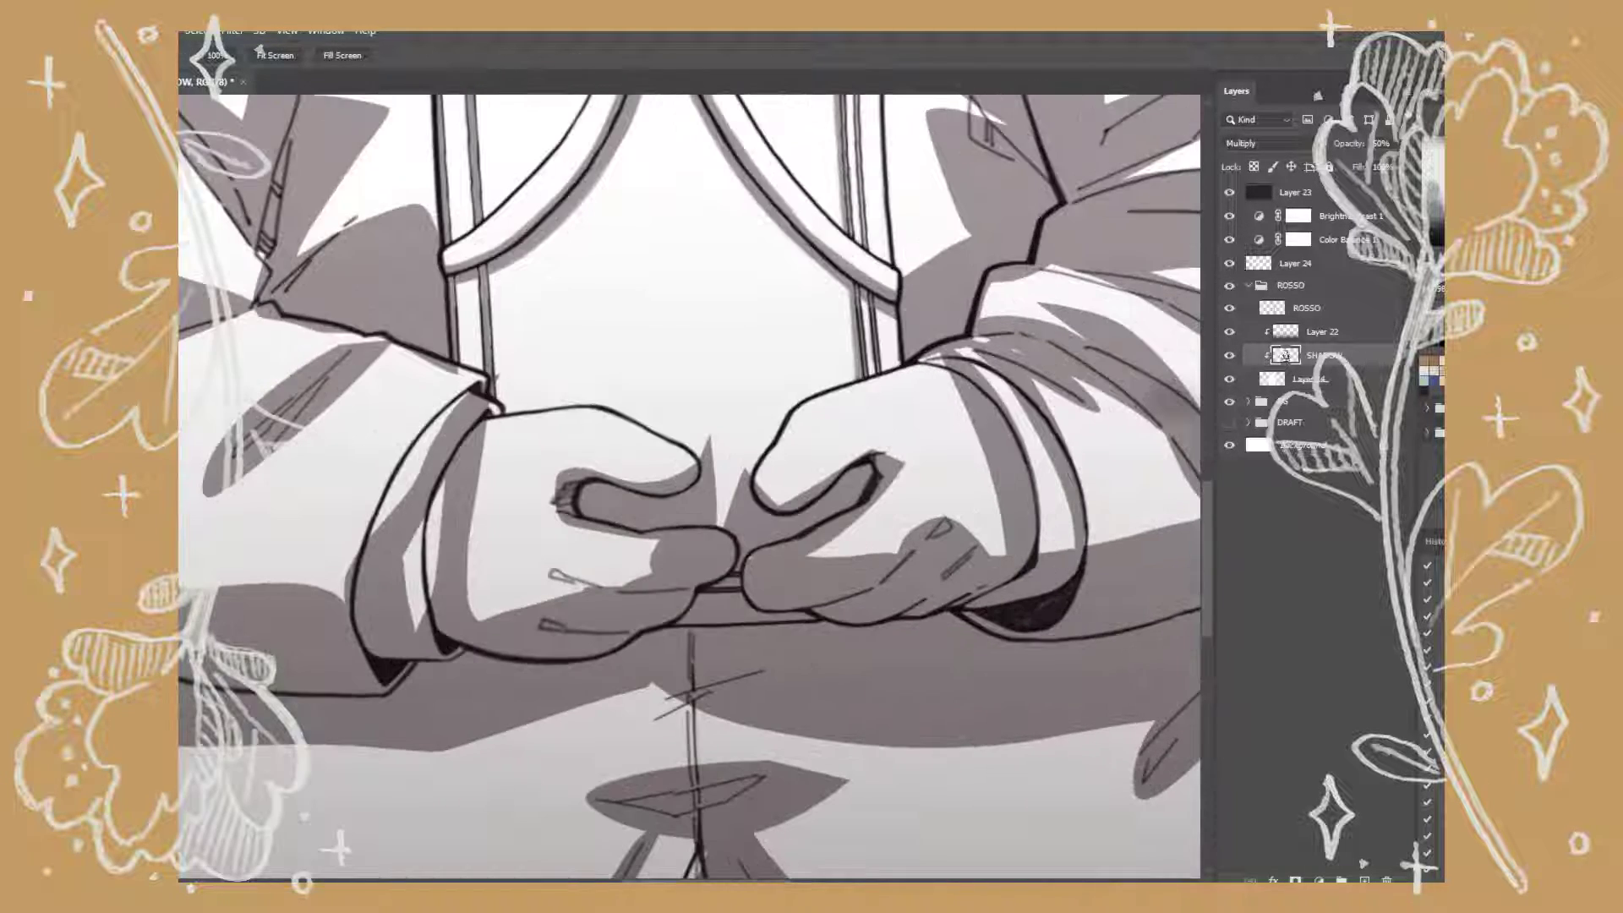
{"action": "mouse_move", "coordinate": [812, 486]}
{"action": "left_mouse_down"}
{"action": "mouse_move", "coordinate": [862, 431]}
{"action": "mouse_move", "coordinate": [896, 423]}
{"action": "left_mouse_up"}
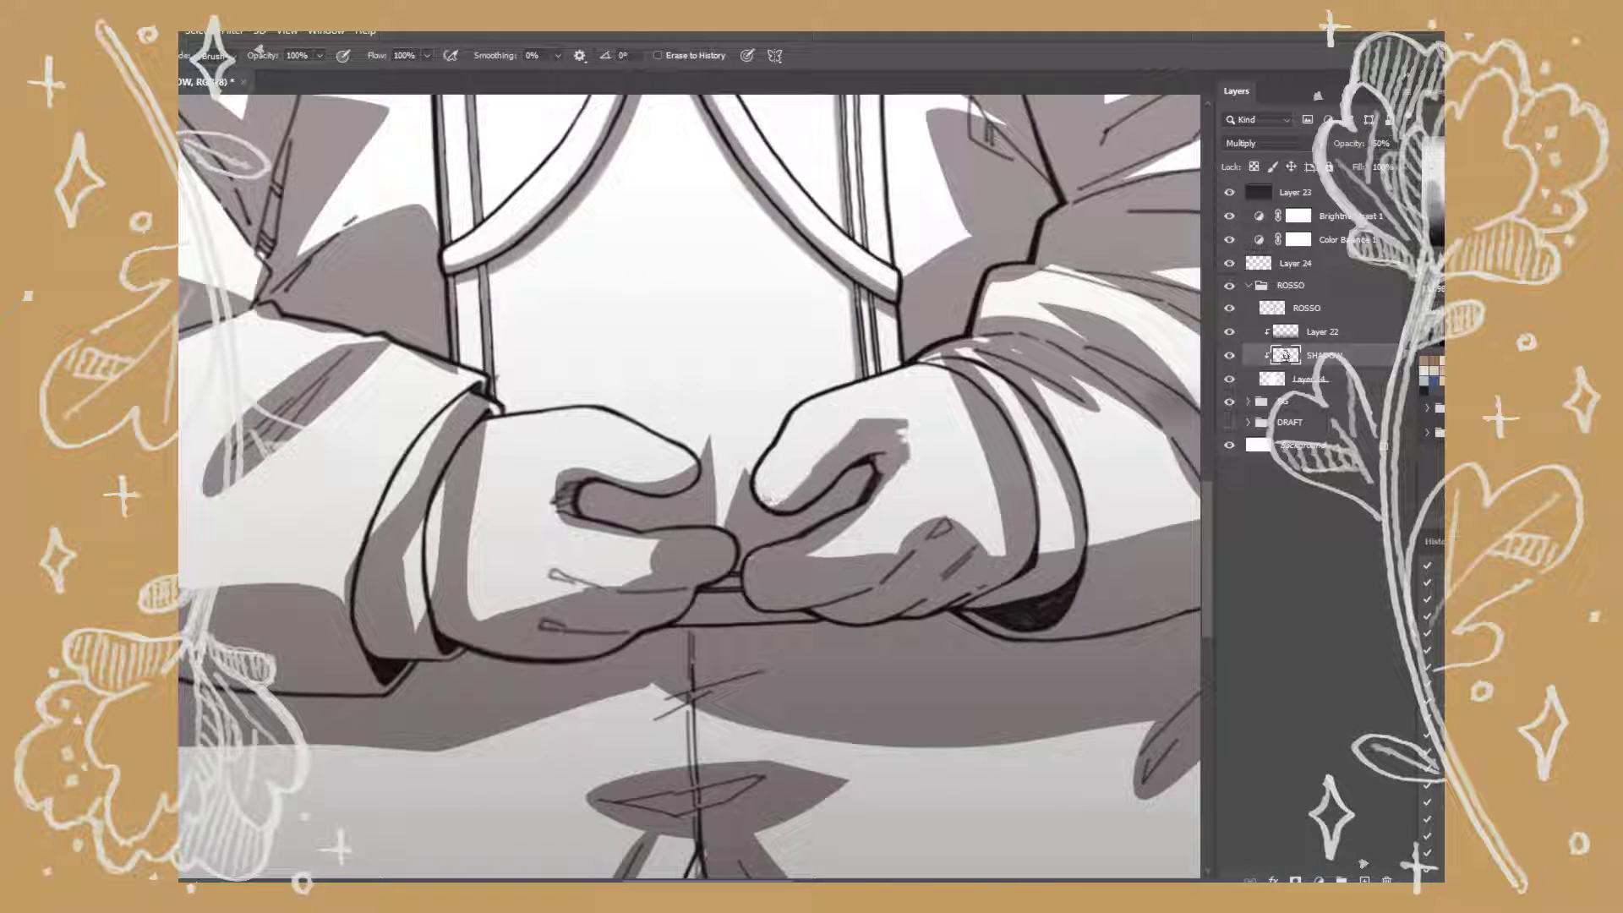
{"action": "left_click_drag", "start_coordinate": [693, 507], "coordinate": [643, 355]}
{"action": "mouse_move", "coordinate": [622, 621]}
{"action": "left_mouse_down"}
{"action": "mouse_move", "coordinate": [630, 555]}
{"action": "mouse_move", "coordinate": [651, 557]}
{"action": "left_mouse_up"}
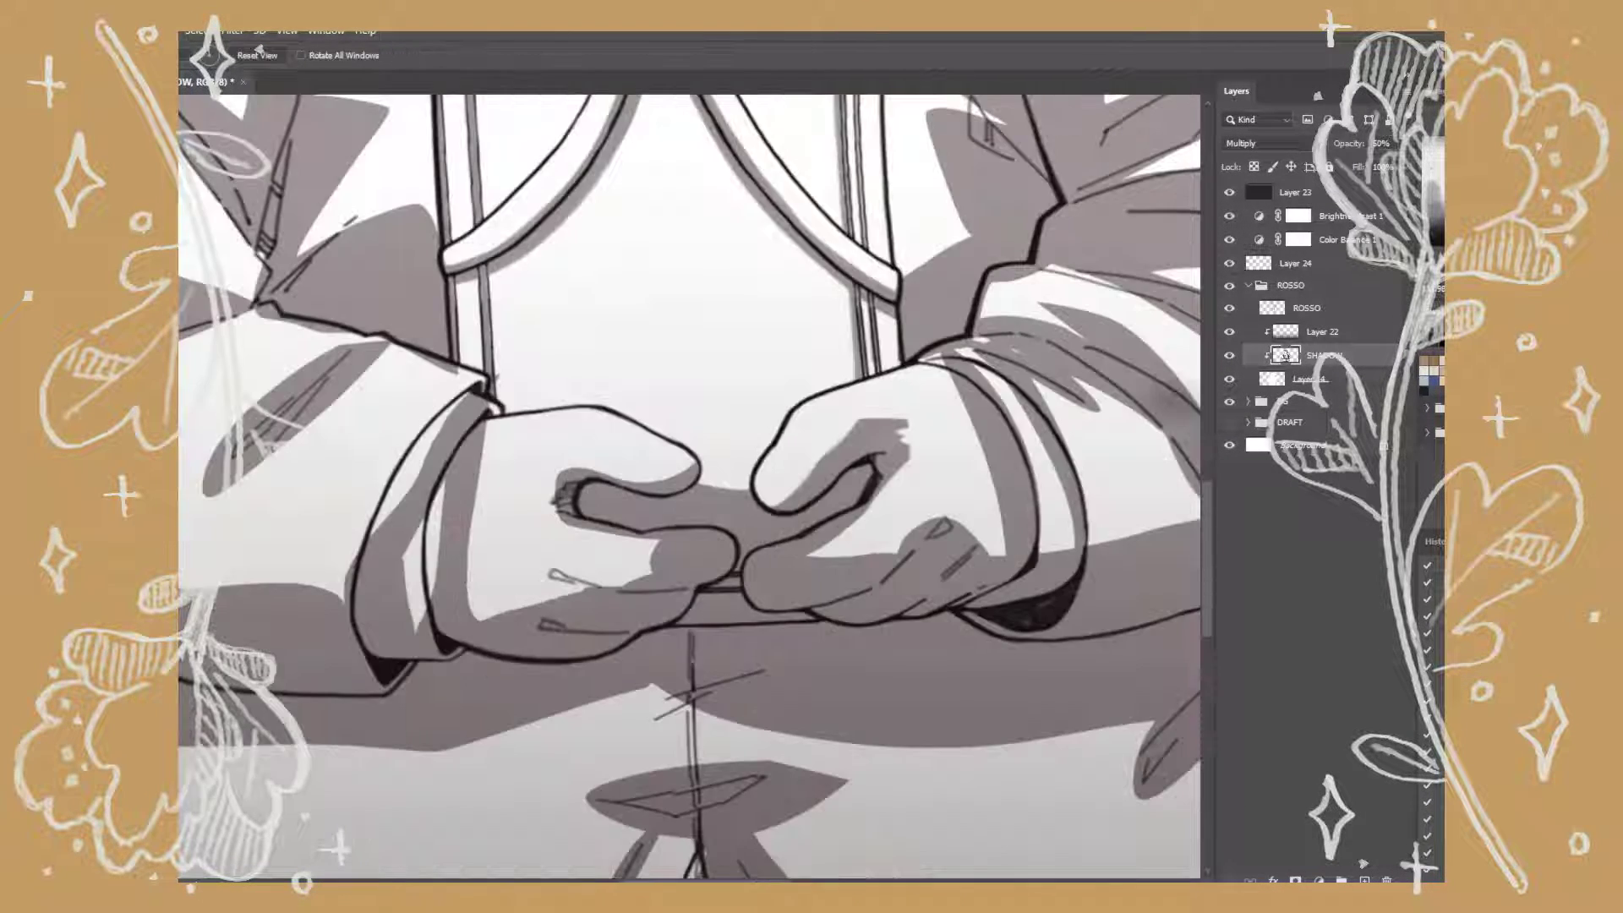
{"action": "left_click_drag", "start_coordinate": [642, 355], "coordinate": [693, 507]}
Extend the shadows over the fingers and lower palms of both hands and inside the left cuff.
{"action": "mouse_move", "coordinate": [1002, 473]}
{"action": "left_mouse_down"}
{"action": "mouse_move", "coordinate": [972, 520]}
{"action": "mouse_move", "coordinate": [816, 537]}
{"action": "mouse_move", "coordinate": [921, 537]}
{"action": "left_mouse_up"}
{"action": "mouse_move", "coordinate": [550, 585]}
{"action": "left_mouse_down"}
{"action": "mouse_move", "coordinate": [596, 533]}
{"action": "mouse_move", "coordinate": [494, 612]}
{"action": "left_mouse_up"}
{"action": "left_click_drag", "start_coordinate": [427, 499], "coordinate": [431, 630]}
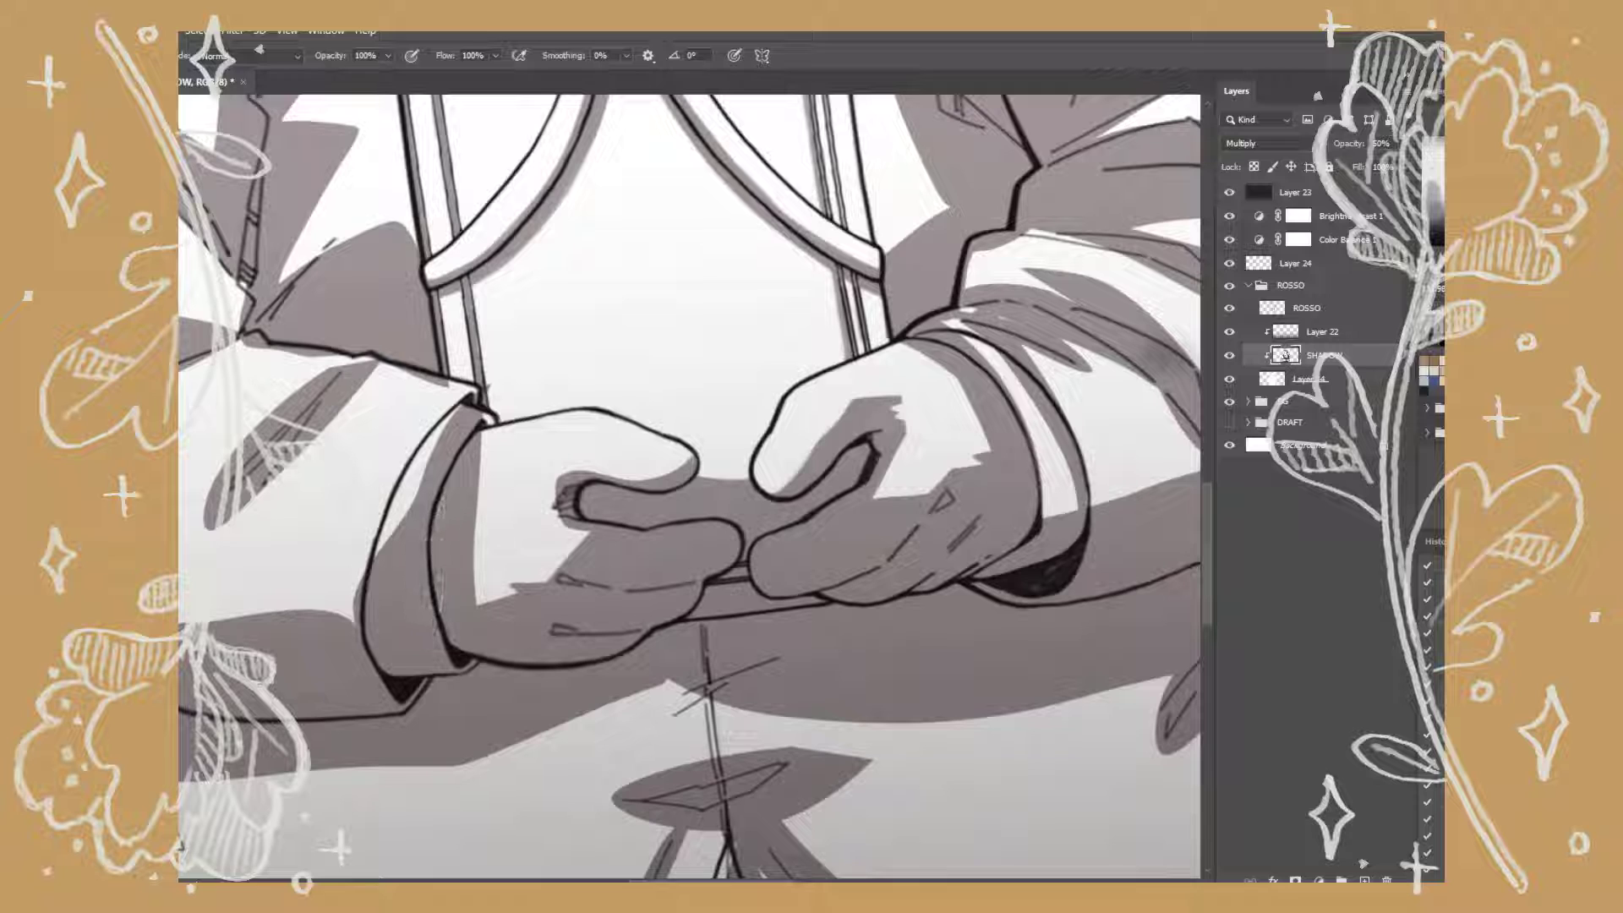
Reshape the left hand's shadow under the thumb and across the back of the hand by alternating erasing and painting.
{"action": "key", "text": "r"}
{"action": "mouse_move", "coordinate": [930, 338]}
{"action": "left_mouse_down"}
{"action": "mouse_move", "coordinate": [761, 253]}
{"action": "mouse_move", "coordinate": [609, 270]}
{"action": "left_mouse_up"}
{"action": "left_click_drag", "start_coordinate": [813, 465], "coordinate": [888, 393]}
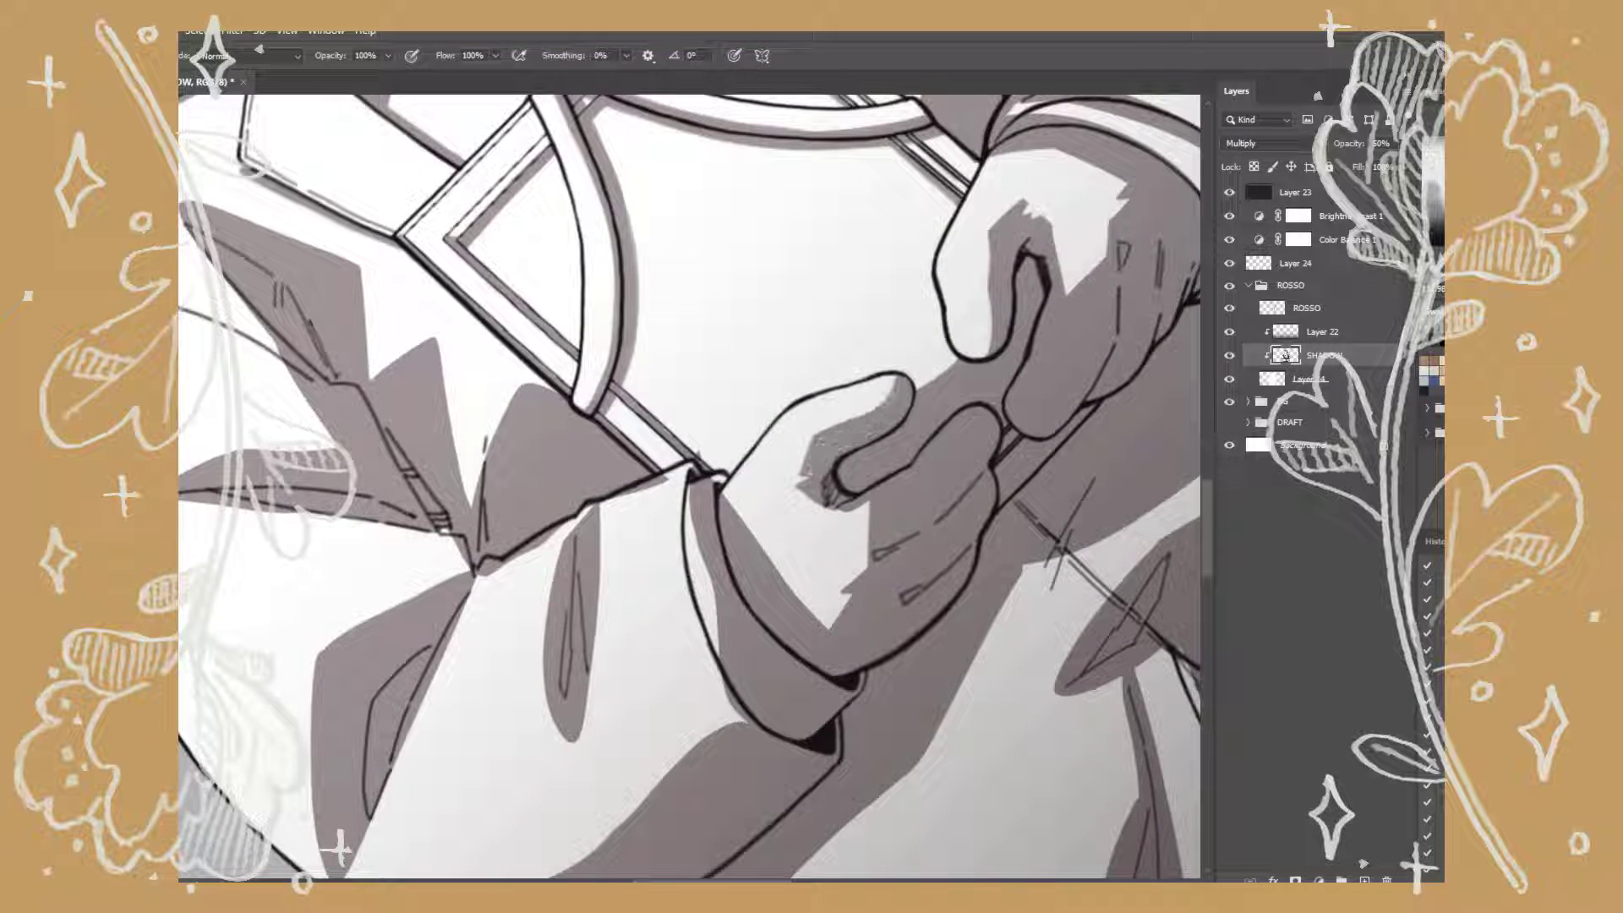
{"action": "key", "text": "e"}
{"action": "mouse_move", "coordinate": [765, 486]}
{"action": "left_mouse_down"}
{"action": "mouse_move", "coordinate": [782, 608]}
{"action": "mouse_move", "coordinate": [850, 584]}
{"action": "mouse_move", "coordinate": [803, 604]}
{"action": "mouse_move", "coordinate": [833, 630]}
{"action": "left_mouse_up"}
{"action": "key", "text": "b"}
{"action": "key", "text": "e"}
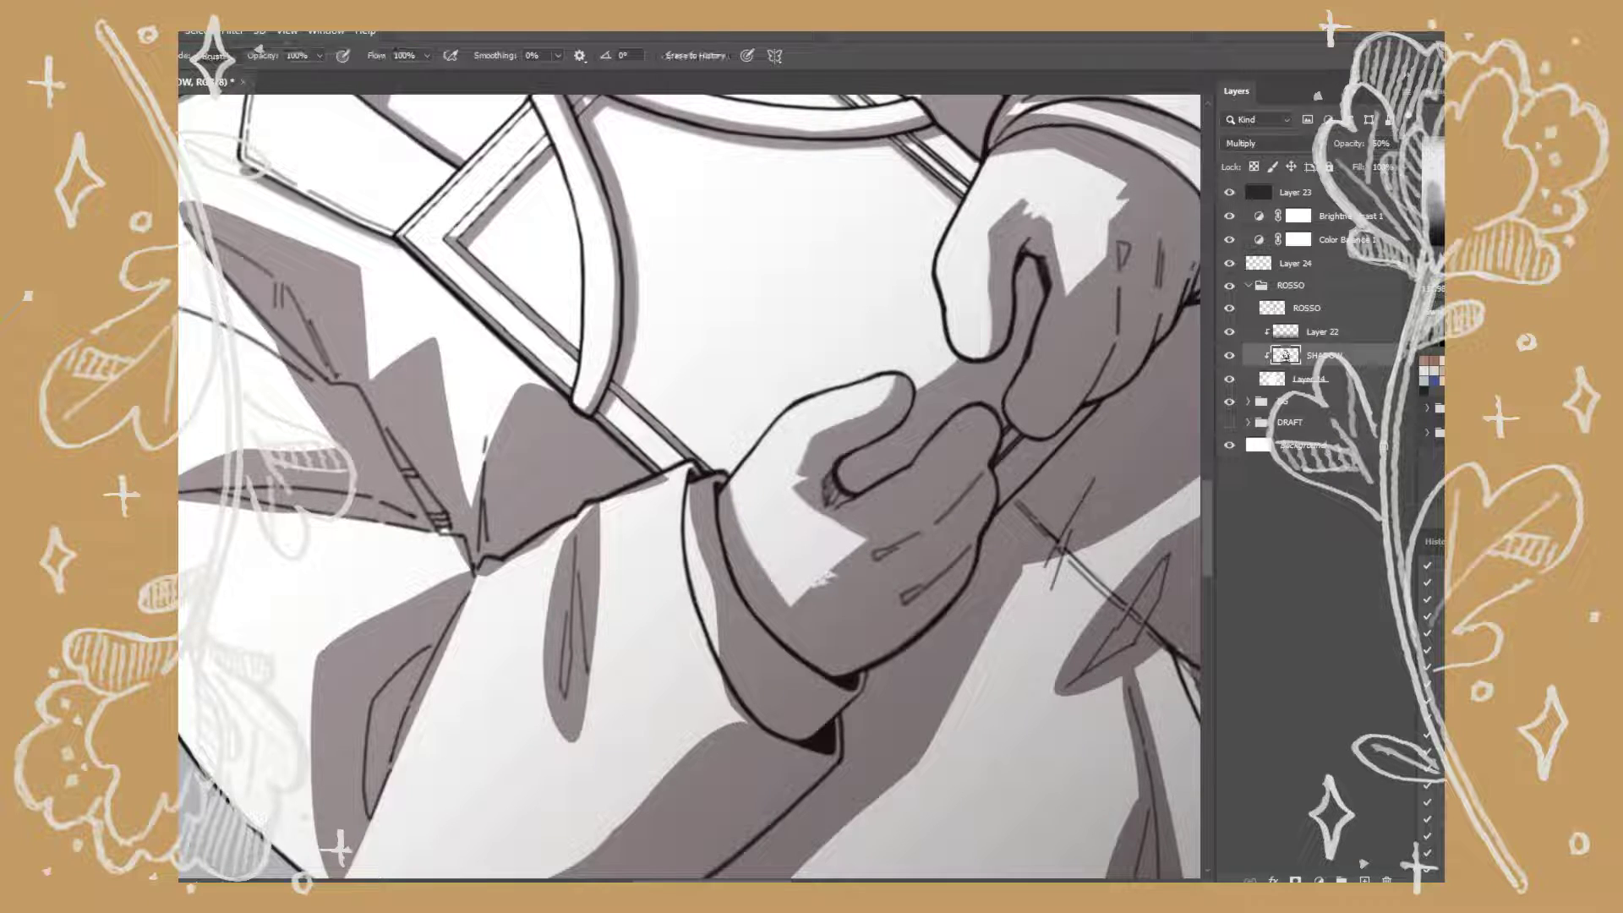
{"action": "key", "text": "b"}
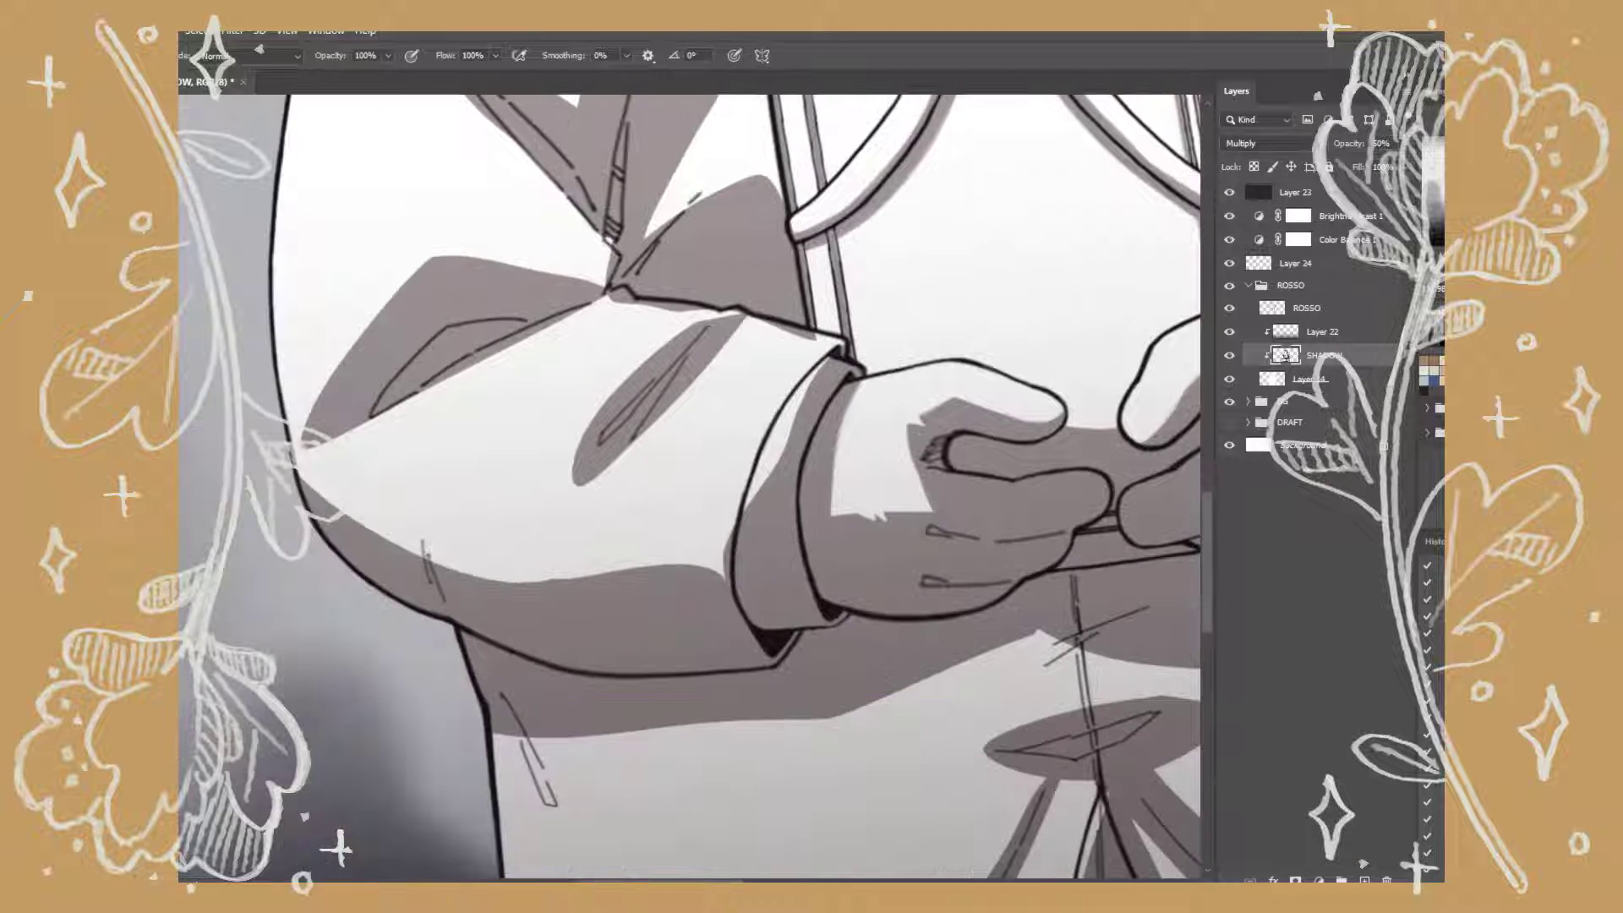
Refine the shadow along the left sleeve's elbow and underside, and shade the jacket side just below it.
{"action": "left_click_drag", "start_coordinate": [760, 355], "coordinate": [786, 575]}
{"action": "left_click_drag", "start_coordinate": [474, 203], "coordinate": [507, 473]}
{"action": "left_click_drag", "start_coordinate": [508, 372], "coordinate": [541, 583]}
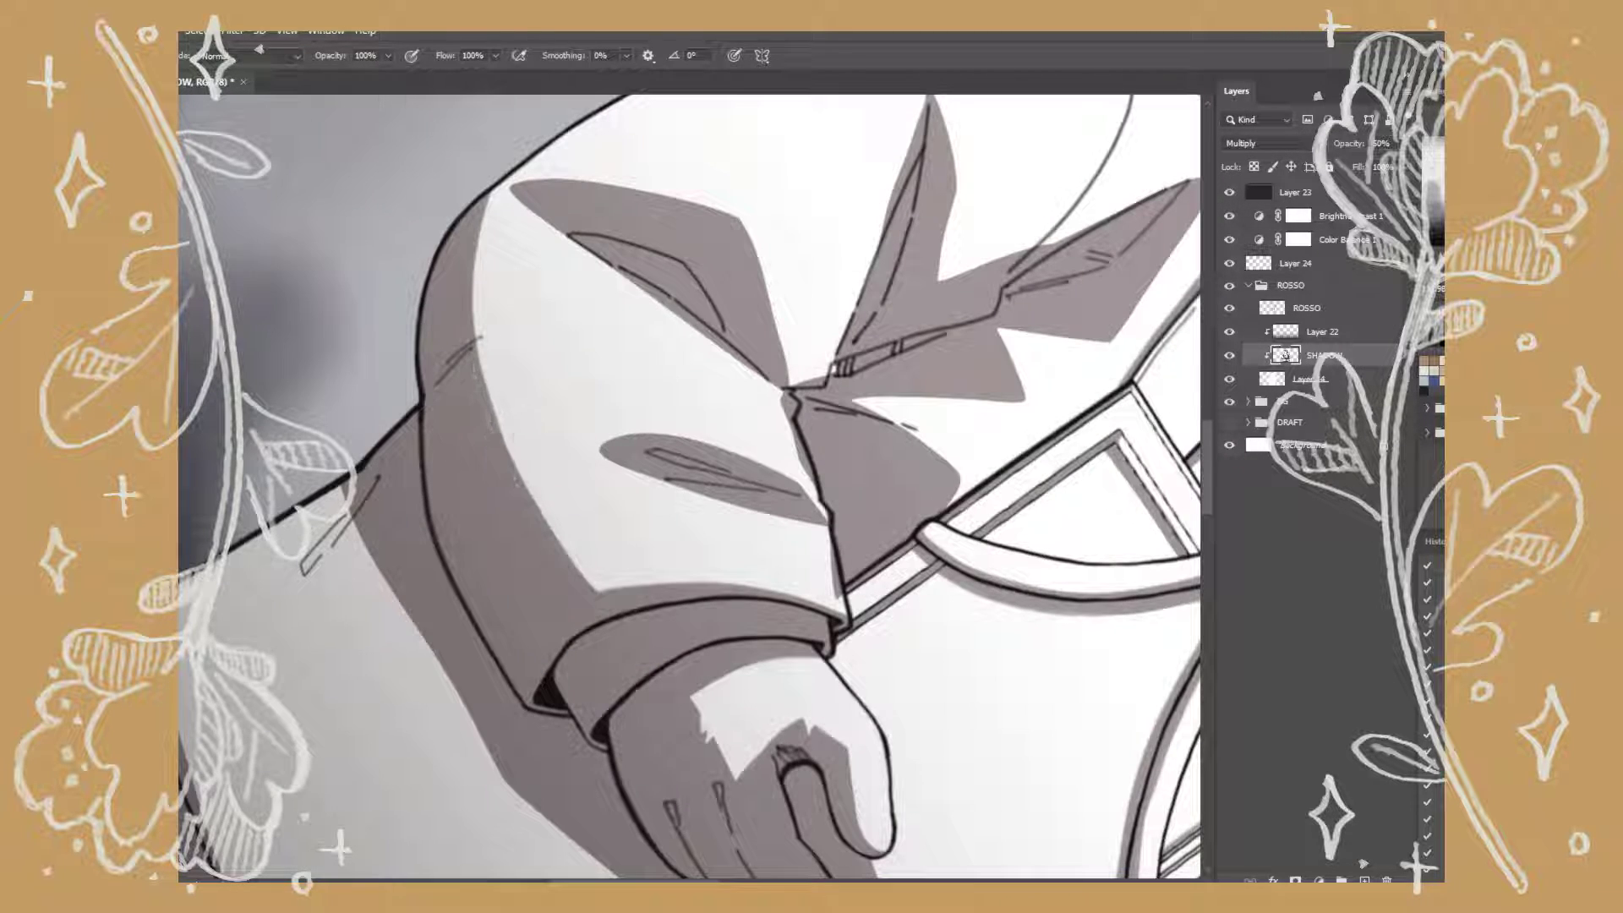
{"action": "mouse_move", "coordinate": [338, 490]}
{"action": "left_mouse_down"}
{"action": "mouse_move", "coordinate": [292, 566]}
{"action": "mouse_move", "coordinate": [346, 587]}
{"action": "left_mouse_up"}
{"action": "left_click_drag", "start_coordinate": [279, 491], "coordinate": [338, 591]}
{"action": "mouse_move", "coordinate": [355, 524]}
{"action": "left_mouse_down"}
{"action": "mouse_move", "coordinate": [507, 786]}
{"action": "mouse_move", "coordinate": [499, 770]}
{"action": "left_mouse_up"}
Simplify the arms' cast shadow across the jacket front into one band with a smooth lower edge.
{"action": "key", "text": "r"}
{"action": "left_click_drag", "start_coordinate": [676, 423], "coordinate": [761, 525]}
{"action": "left_click_drag", "start_coordinate": [651, 253], "coordinate": [655, 533]}
{"action": "left_click_drag", "start_coordinate": [681, 384], "coordinate": [664, 541]}
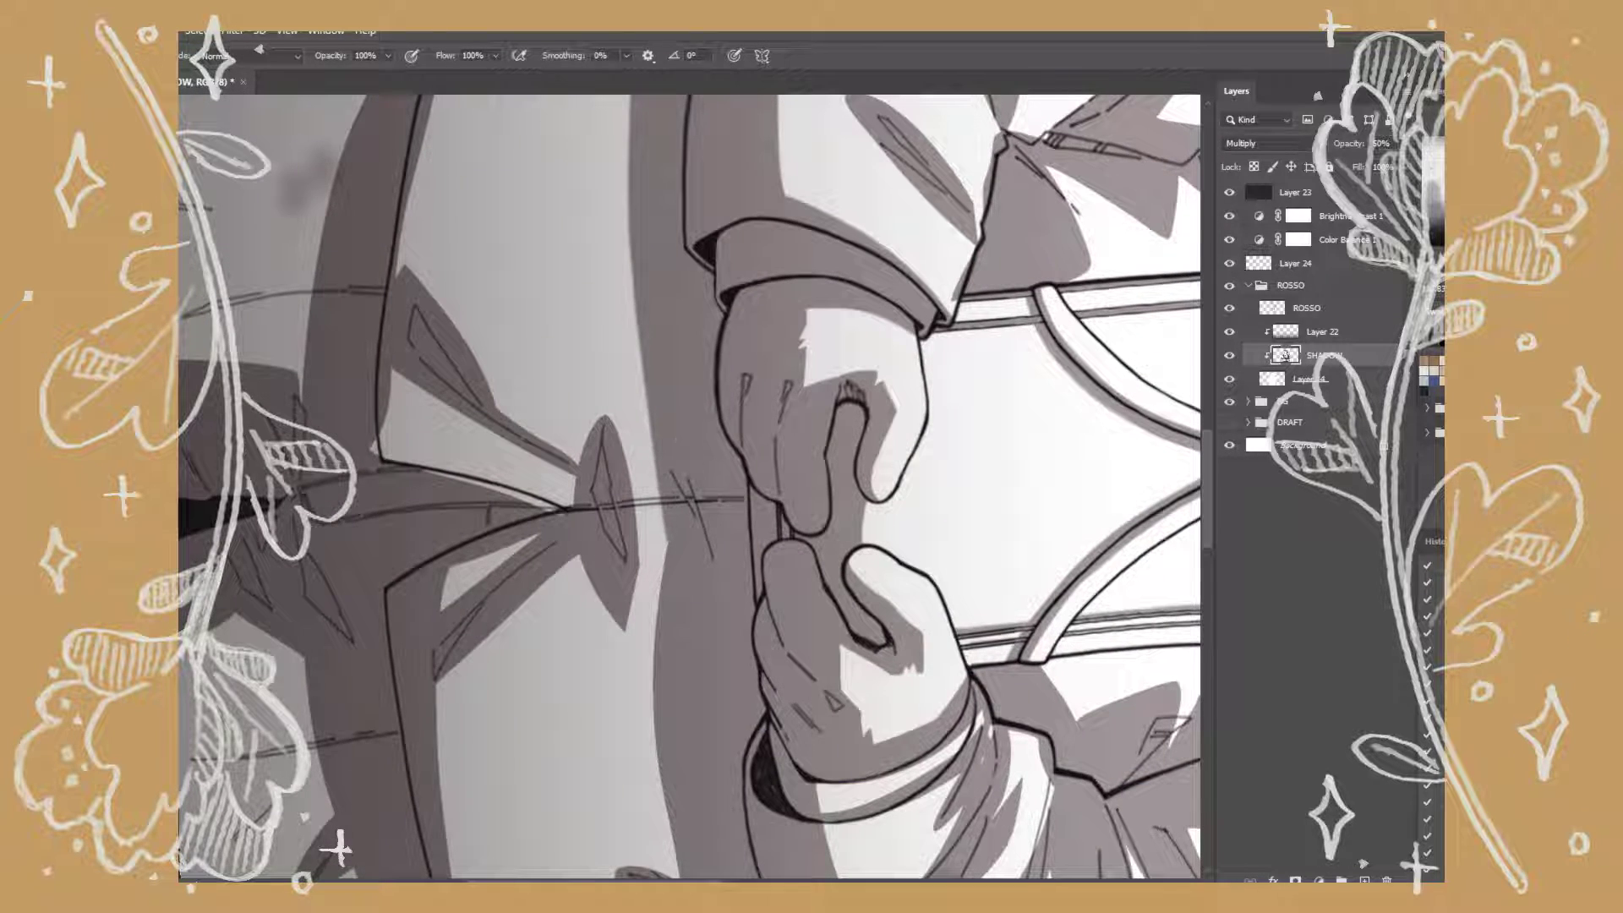
{"action": "scroll", "coordinate": [677, 482], "scroll_direction": "up", "scroll_amount": 4}
{"action": "scroll", "coordinate": [677, 482], "scroll_direction": "down", "scroll_amount": 7}
{"action": "left_click_drag", "start_coordinate": [583, 329], "coordinate": [676, 646]}
{"action": "left_click_drag", "start_coordinate": [634, 97], "coordinate": [651, 635]}
{"action": "left_click_drag", "start_coordinate": [592, 338], "coordinate": [613, 470]}
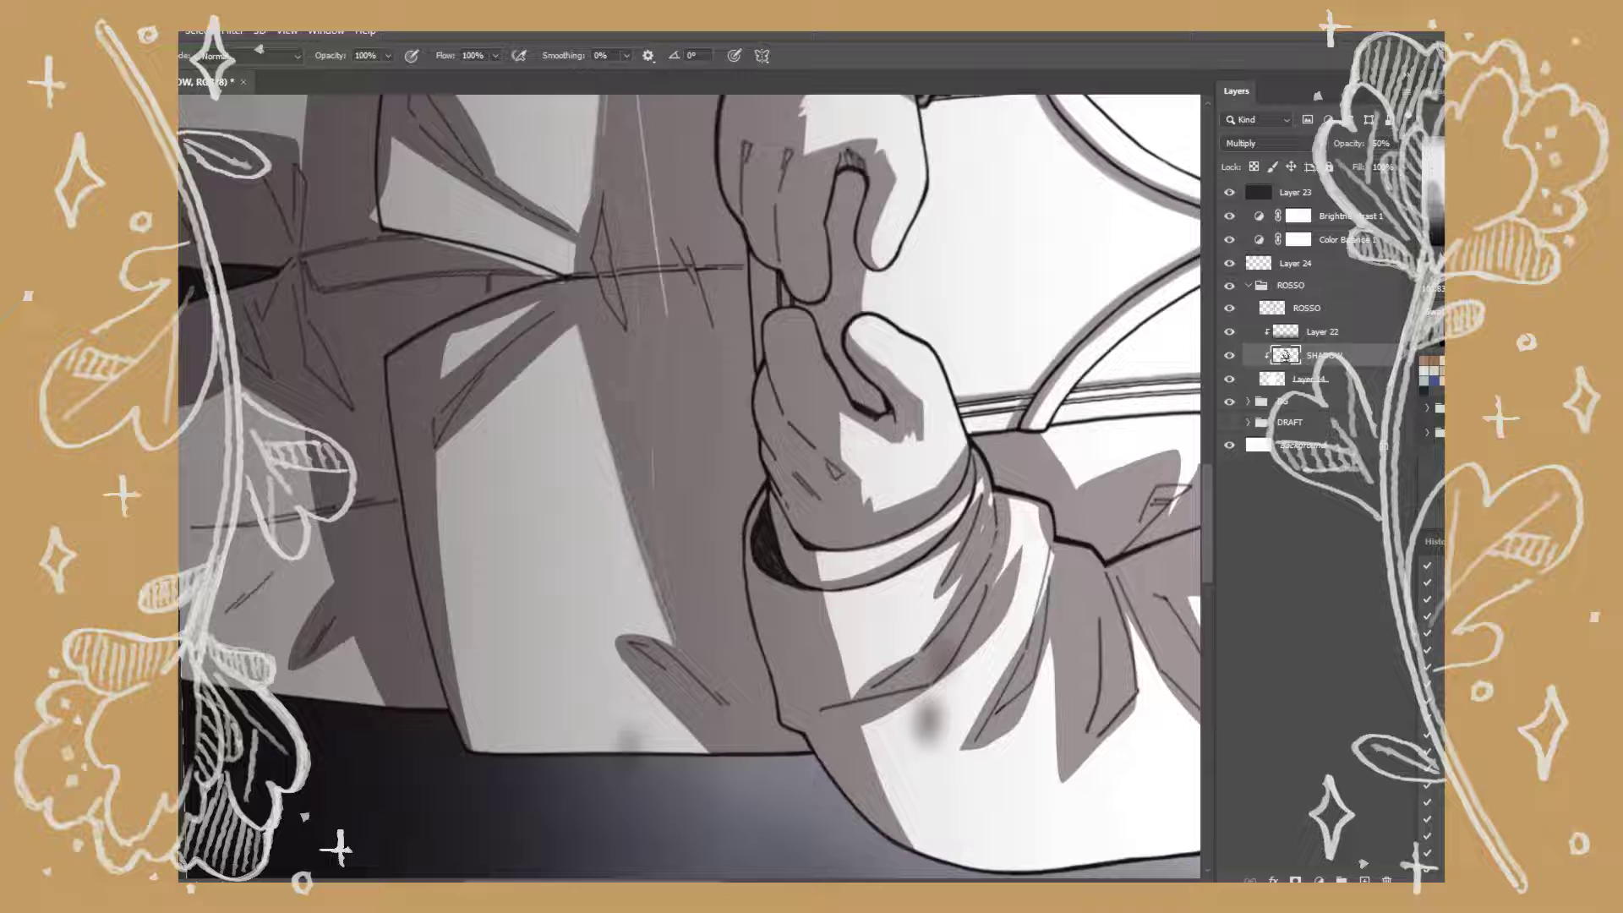
{"action": "left_click_drag", "start_coordinate": [583, 156], "coordinate": [592, 232]}
Shape the shadows around the side creases of the jacket below both sleeves.
{"action": "key", "text": "r"}
{"action": "left_click_drag", "start_coordinate": [677, 423], "coordinate": [592, 592]}
{"action": "left_click_drag", "start_coordinate": [609, 287], "coordinate": [651, 685]}
{"action": "left_click_drag", "start_coordinate": [676, 423], "coordinate": [761, 338]}
{"action": "key", "text": "e"}
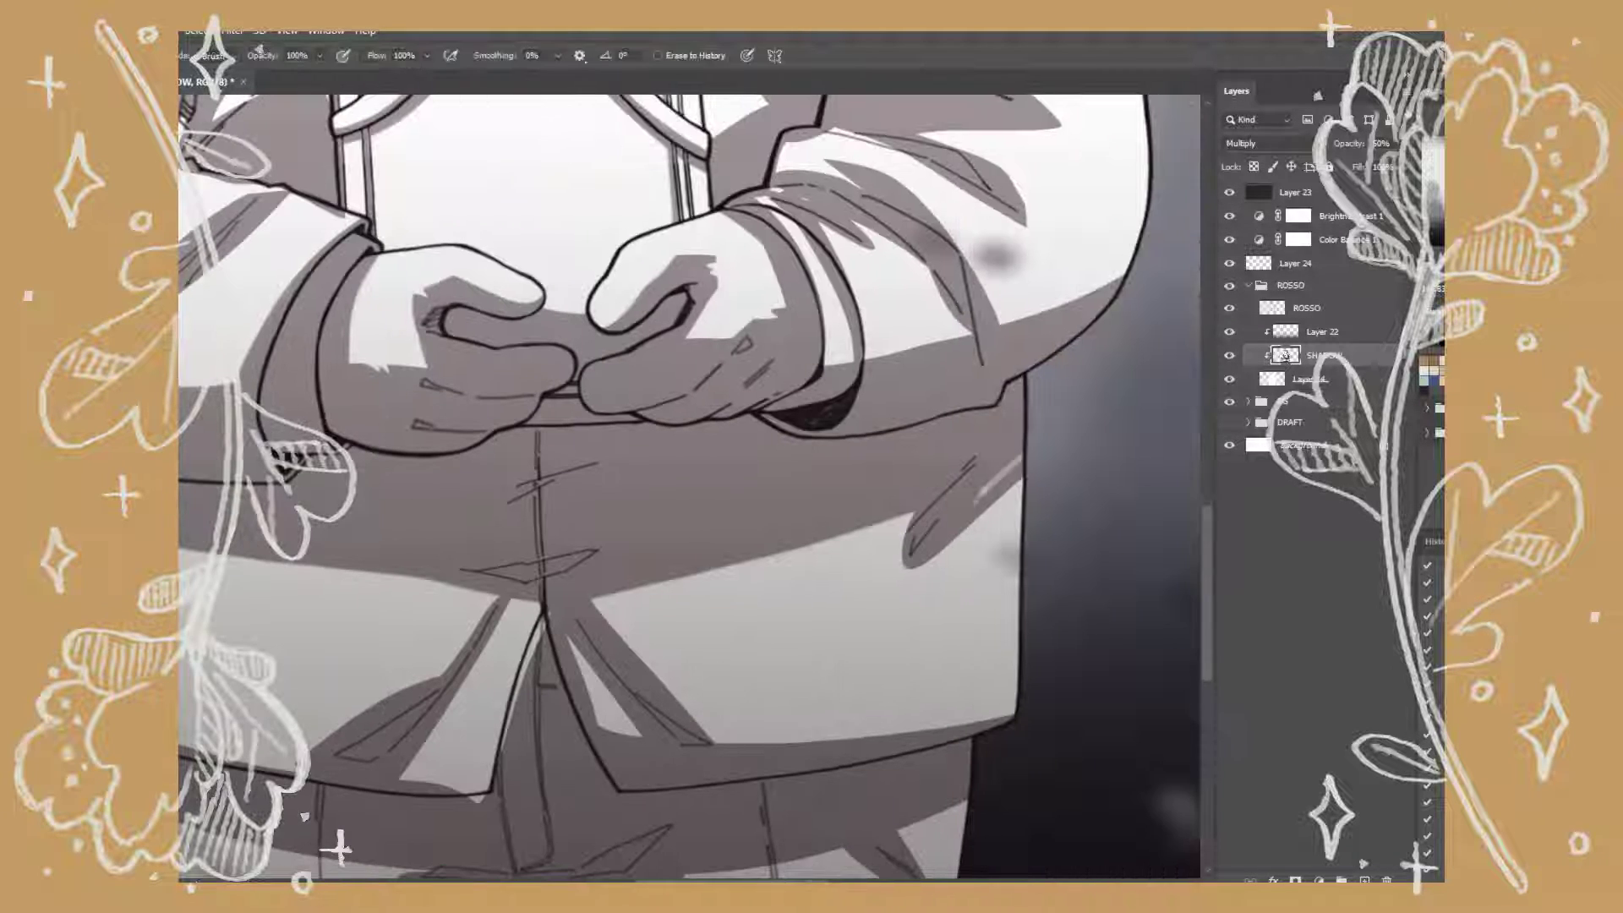
{"action": "left_click_drag", "start_coordinate": [1014, 457], "coordinate": [917, 566]}
{"action": "left_click_drag", "start_coordinate": [592, 507], "coordinate": [845, 313]}
{"action": "key", "text": "b"}
{"action": "left_click_drag", "start_coordinate": [803, 419], "coordinate": [760, 554]}
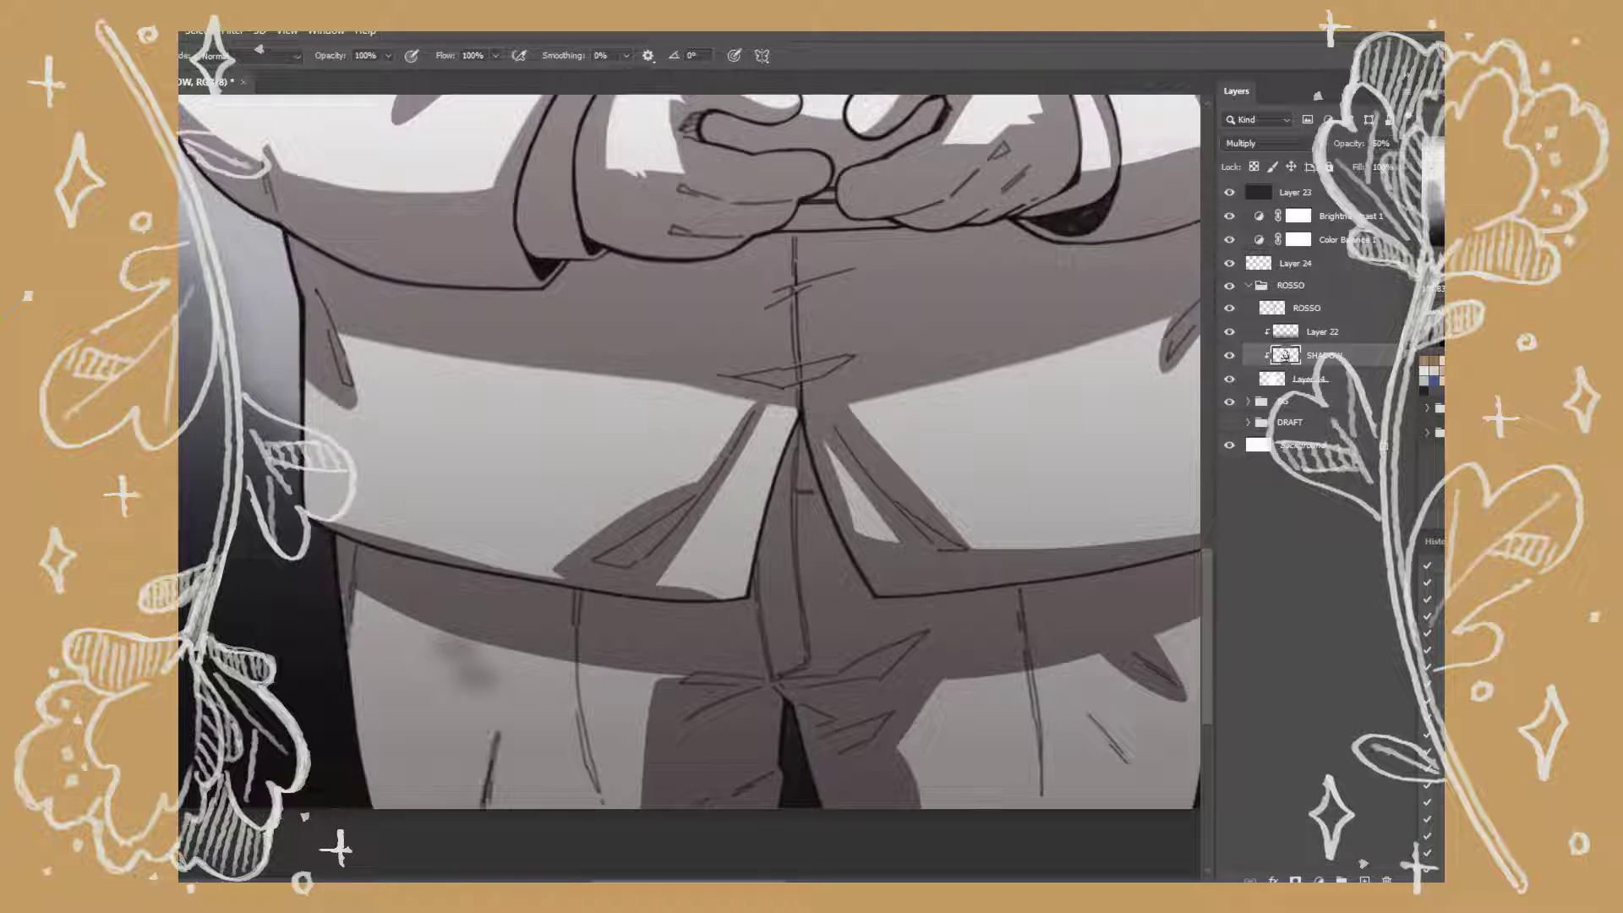
Thicken the crease shadow on the left trouser leg and carve the crotch shadow into folds.
{"action": "left_click_drag", "start_coordinate": [583, 664], "coordinate": [592, 808]}
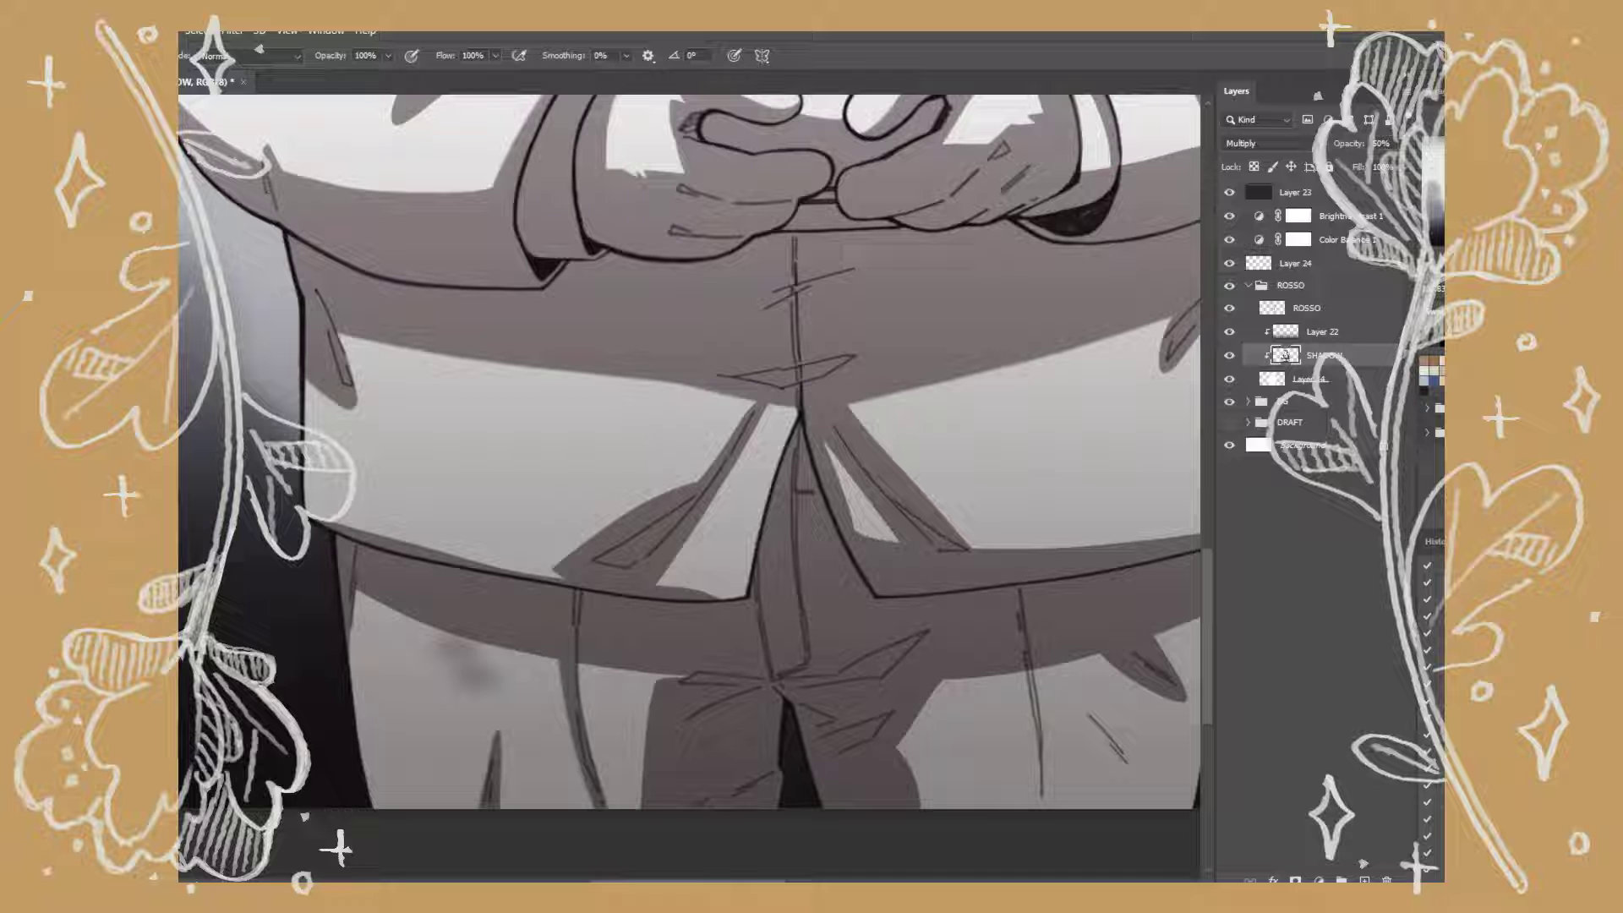
{"action": "key", "text": "e"}
{"action": "left_click_drag", "start_coordinate": [647, 756], "coordinate": [706, 703]}
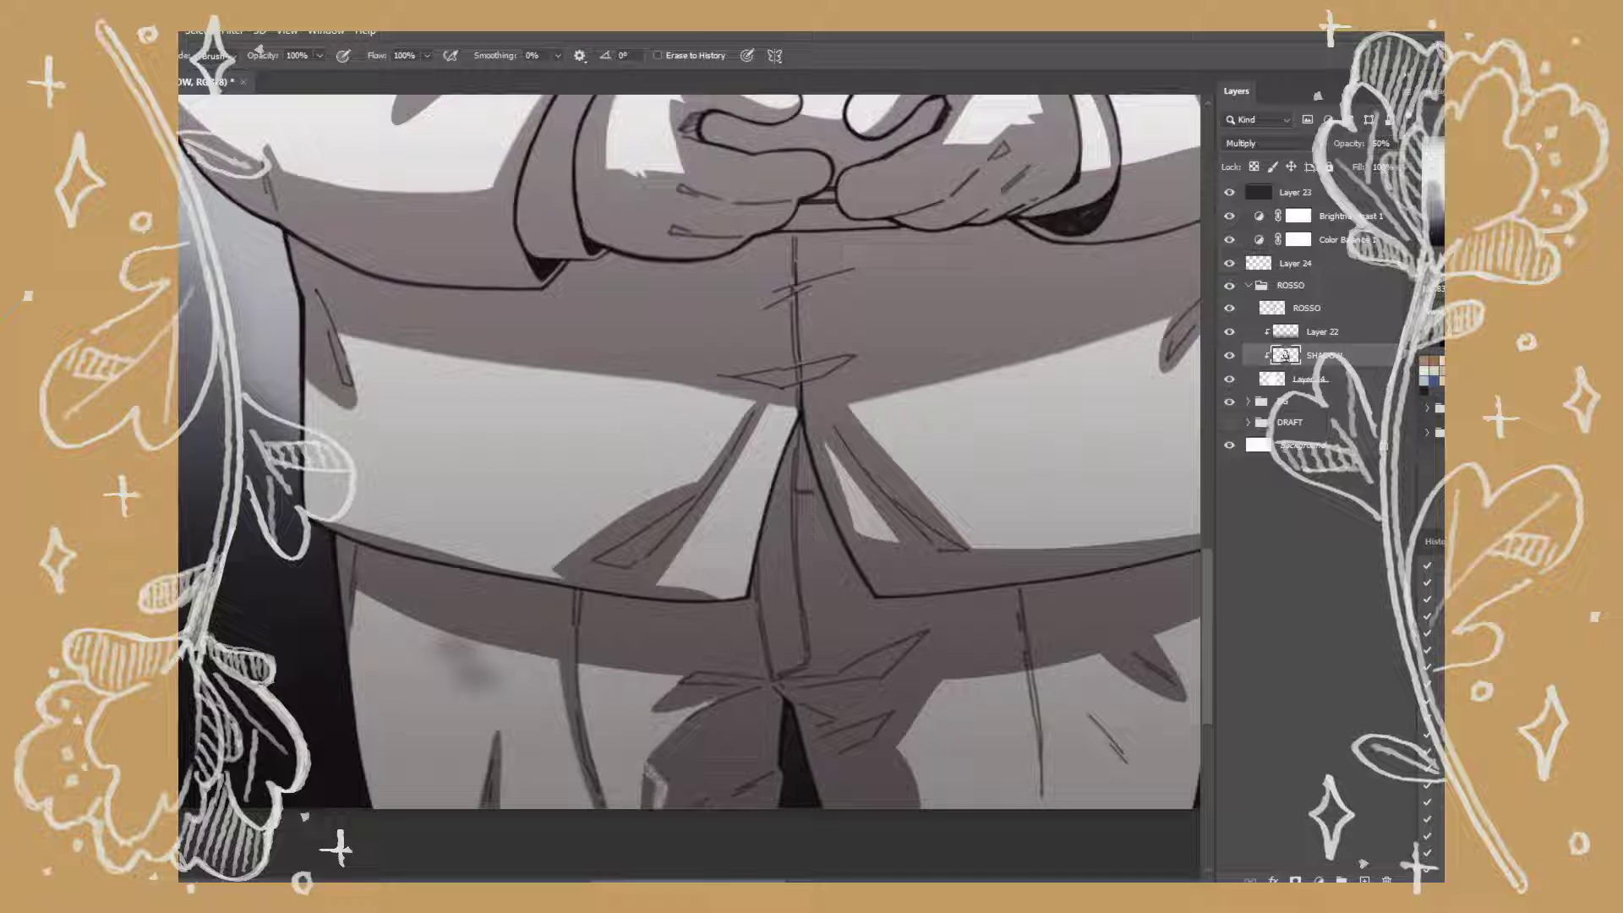
{"action": "left_click_drag", "start_coordinate": [653, 808], "coordinate": [651, 761]}
Add crease shadows on the right trouser leg and trim the fold shadow near its outer edge.
{"action": "key", "text": "b"}
{"action": "left_click_drag", "start_coordinate": [795, 423], "coordinate": [563, 321]}
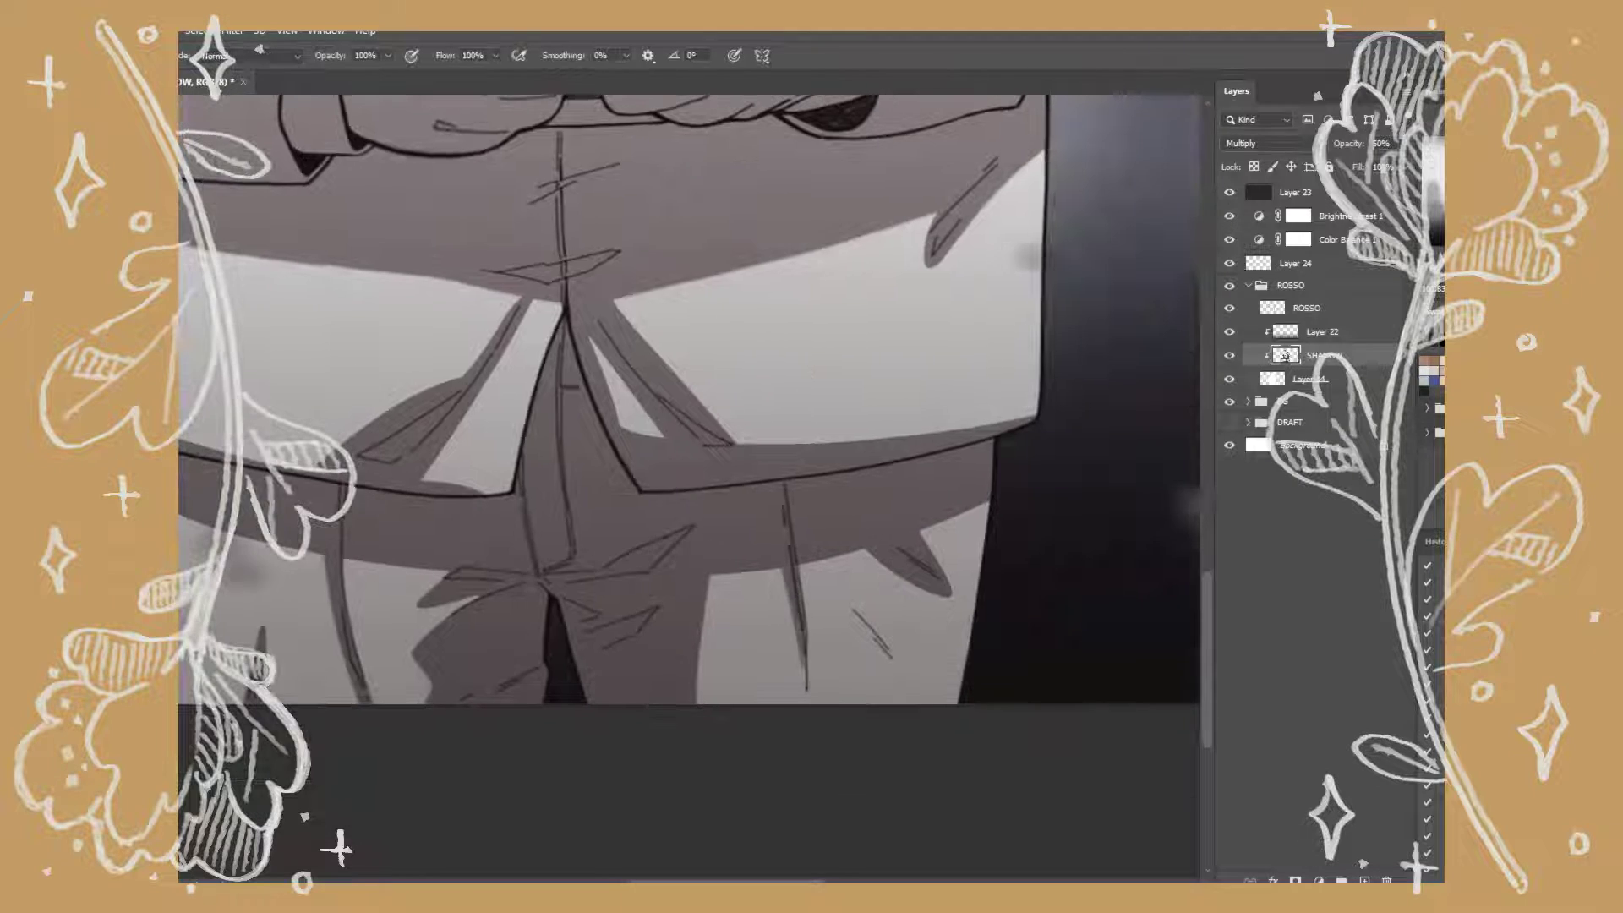
{"action": "key", "text": "e"}
{"action": "left_click_drag", "start_coordinate": [926, 590], "coordinate": [871, 549]}
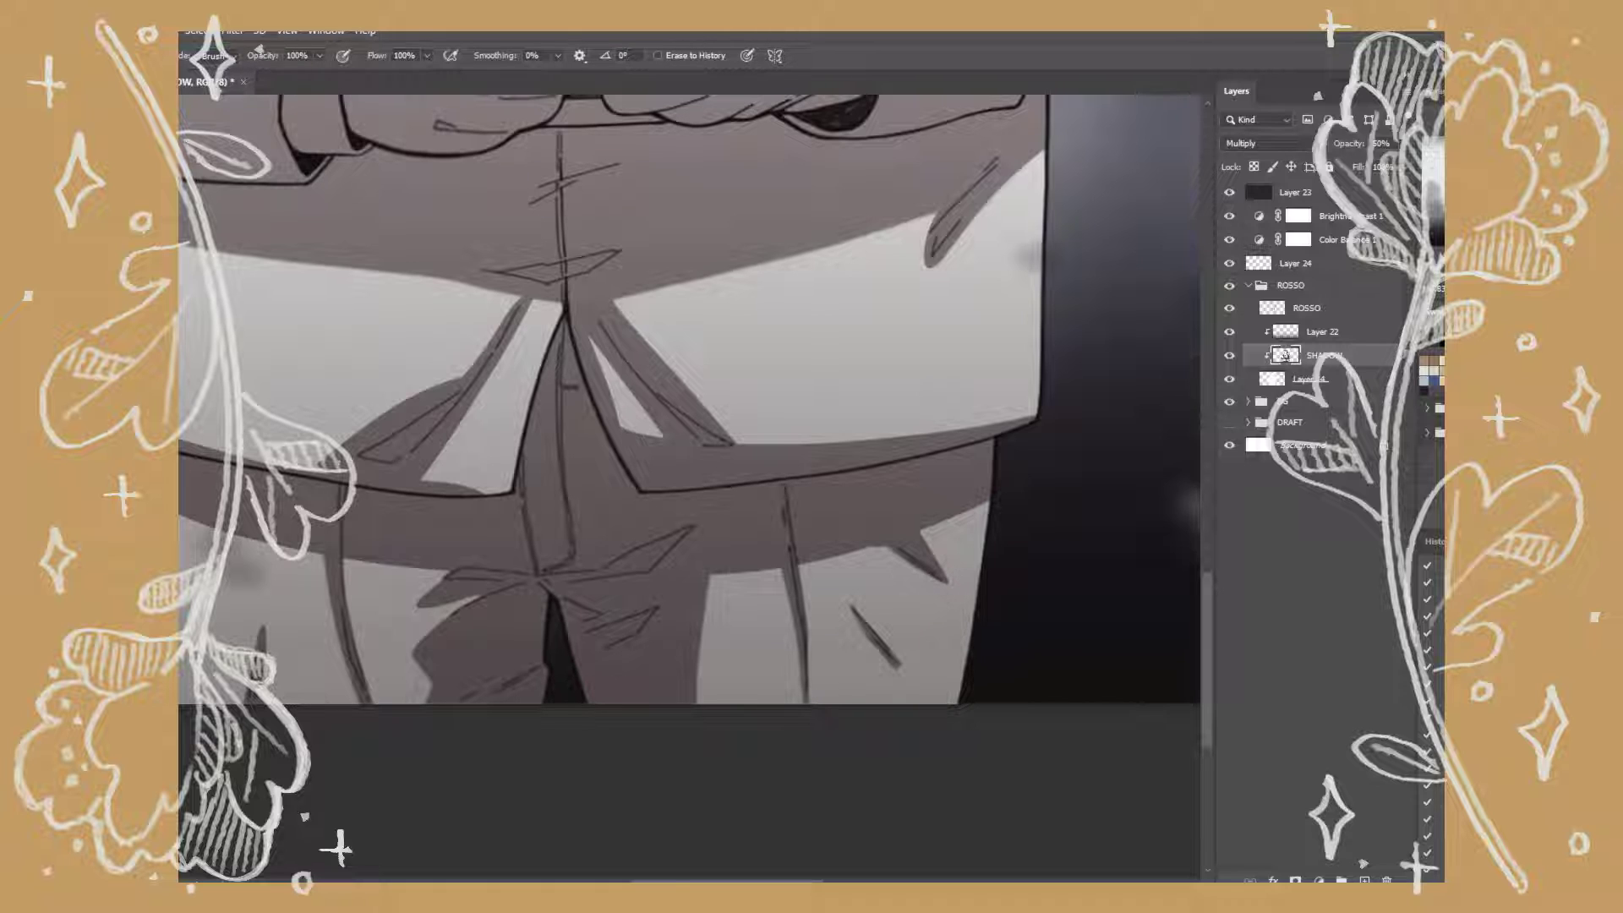
Erase the hem shadow on the left jacket panel and slim down the fold shadow beside the opening.
{"action": "key", "text": "r"}
{"action": "left_click_drag", "start_coordinate": [693, 474], "coordinate": [643, 422]}
{"action": "scroll", "coordinate": [693, 474], "scroll_direction": "up", "scroll_amount": 2}
{"action": "key", "text": "e"}
{"action": "mouse_move", "coordinate": [736, 355]}
{"action": "left_mouse_down"}
{"action": "mouse_move", "coordinate": [702, 584]}
{"action": "mouse_move", "coordinate": [592, 605]}
{"action": "left_mouse_up"}
{"action": "key", "text": "r"}
{"action": "left_click_drag", "start_coordinate": [693, 473], "coordinate": [642, 406]}
{"action": "key", "text": "e"}
{"action": "mouse_move", "coordinate": [406, 177]}
{"action": "left_mouse_down"}
{"action": "mouse_move", "coordinate": [431, 405]}
{"action": "mouse_move", "coordinate": [512, 507]}
{"action": "mouse_move", "coordinate": [761, 583]}
{"action": "left_mouse_up"}
{"action": "left_click_drag", "start_coordinate": [541, 494], "coordinate": [791, 617]}
{"action": "left_click_drag", "start_coordinate": [609, 537], "coordinate": [702, 579]}
Repaint the upper part of the left jacket panel's fold shadow up to the opening.
{"action": "key", "text": "r"}
{"action": "left_click_drag", "start_coordinate": [693, 473], "coordinate": [642, 406]}
{"action": "key", "text": "b"}
{"action": "left_click_drag", "start_coordinate": [782, 385], "coordinate": [735, 465]}
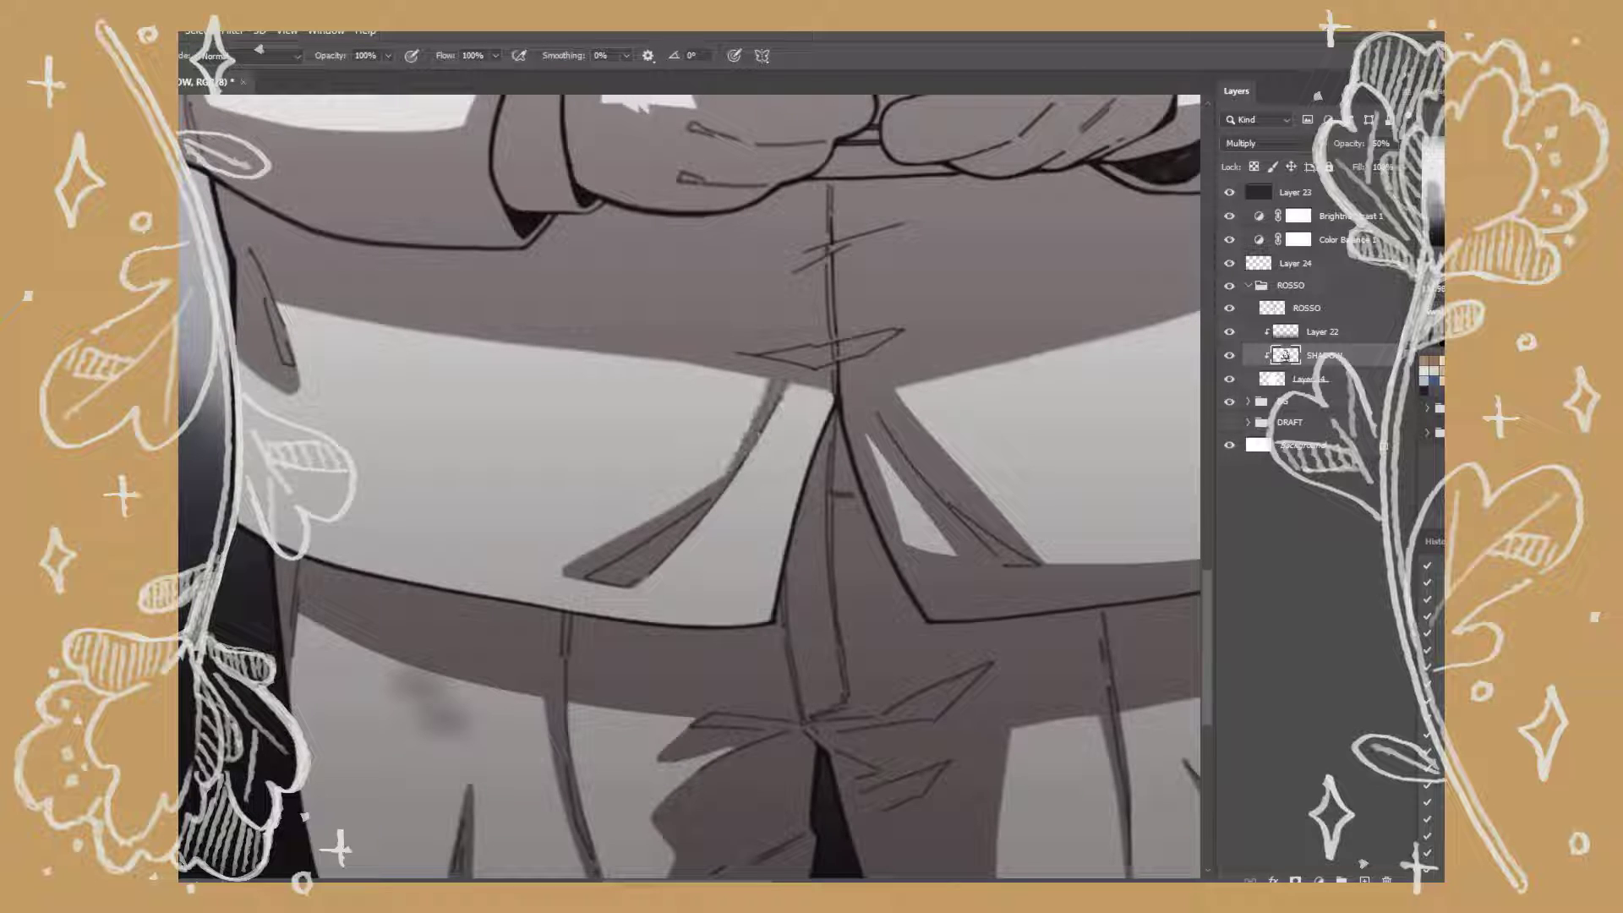
{"action": "left_click_drag", "start_coordinate": [833, 397], "coordinate": [774, 617]}
Erase the shadow along the right jacket panel's opening edge and hem.
{"action": "key", "text": "r"}
{"action": "key", "text": "e"}
{"action": "mouse_move", "coordinate": [693, 474]}
{"action": "left_mouse_down"}
{"action": "mouse_move", "coordinate": [643, 406]}
{"action": "mouse_move", "coordinate": [689, 575]}
{"action": "left_mouse_up"}
{"action": "left_click_drag", "start_coordinate": [668, 389], "coordinate": [651, 634]}
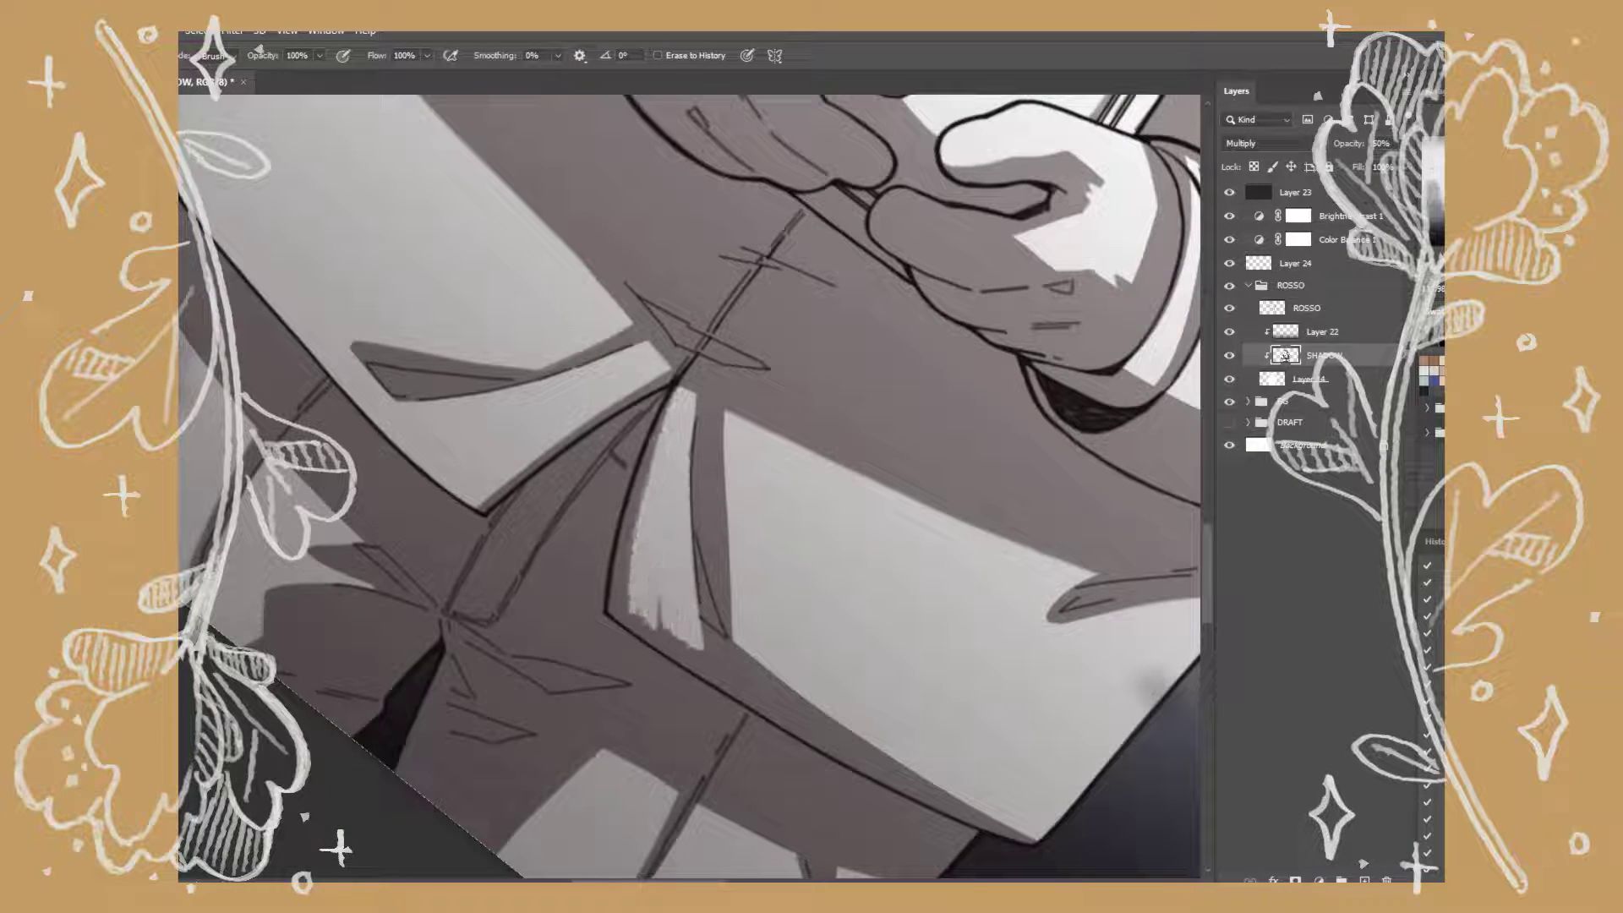
{"action": "mouse_move", "coordinate": [630, 532]}
{"action": "left_mouse_down"}
{"action": "mouse_move", "coordinate": [710, 676]}
{"action": "mouse_move", "coordinate": [777, 689]}
{"action": "left_mouse_up"}
{"action": "key", "text": "r"}
{"action": "left_click_drag", "start_coordinate": [694, 474], "coordinate": [643, 406]}
{"action": "key", "text": "e"}
{"action": "left_click_drag", "start_coordinate": [761, 558], "coordinate": [939, 448]}
Reshape the fold shadow on the right jacket panel into a narrow curved crease beside the opening.
{"action": "key", "text": "r"}
{"action": "left_click_drag", "start_coordinate": [693, 474], "coordinate": [643, 406]}
{"action": "key", "text": "b"}
{"action": "mouse_move", "coordinate": [532, 397]}
{"action": "left_mouse_down"}
{"action": "mouse_move", "coordinate": [604, 600]}
{"action": "mouse_move", "coordinate": [575, 503]}
{"action": "mouse_move", "coordinate": [600, 567]}
{"action": "left_mouse_up"}
{"action": "key", "text": "e"}
{"action": "key", "text": "r"}
{"action": "left_click_drag", "start_coordinate": [694, 474], "coordinate": [643, 406]}
{"action": "key", "text": "b"}
{"action": "left_click_drag", "start_coordinate": [554, 368], "coordinate": [604, 617]}
{"action": "left_click_drag", "start_coordinate": [490, 309], "coordinate": [511, 334]}
{"action": "key", "text": "e"}
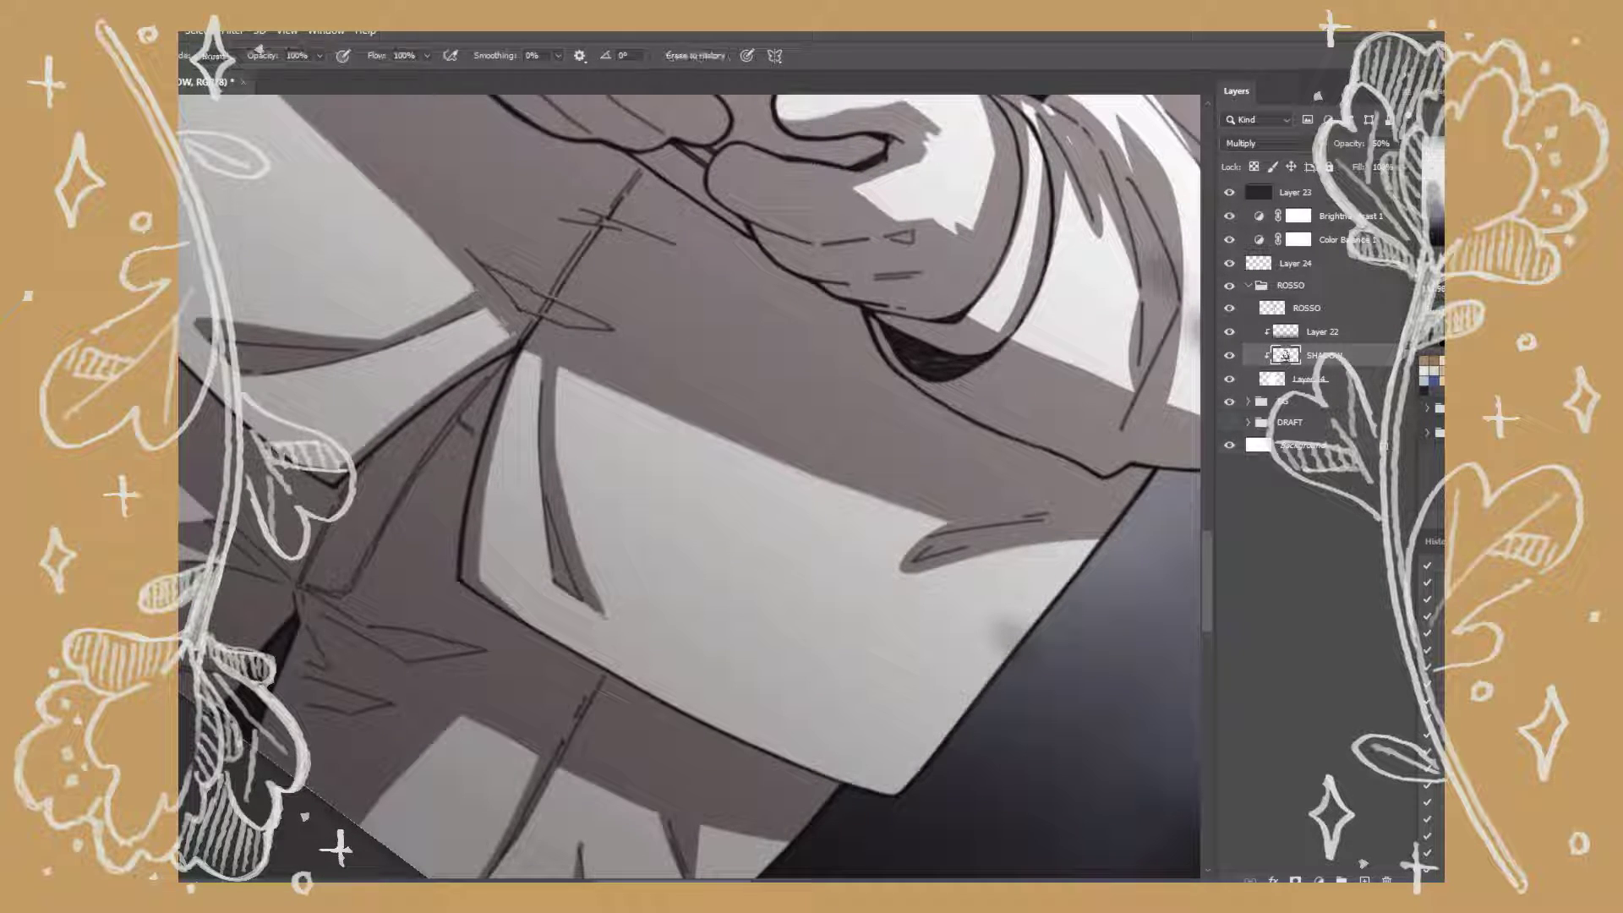
Redraw the lower edge of the arms' cast shadow across both jacket panels near the closure.
{"action": "key", "text": "r"}
{"action": "left_click_drag", "start_coordinate": [694, 474], "coordinate": [642, 406]}
{"action": "key", "text": "ctrl+minus"}
{"action": "left_click_drag", "start_coordinate": [693, 474], "coordinate": [744, 423]}
{"action": "key", "text": "b"}
{"action": "left_click_drag", "start_coordinate": [761, 236], "coordinate": [693, 744]}
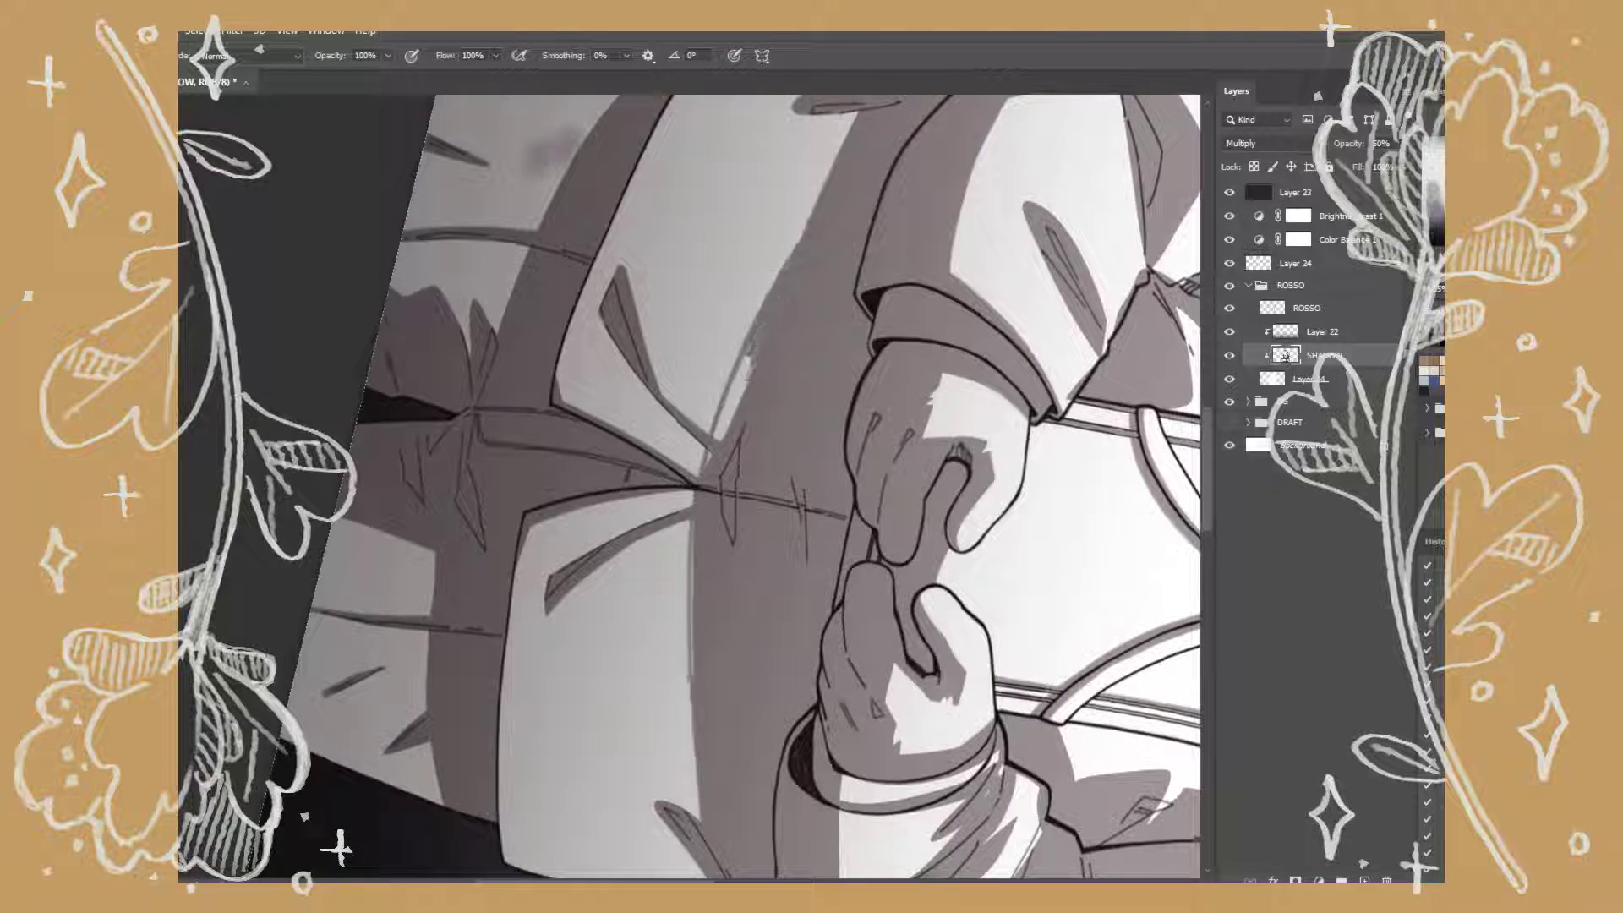
{"action": "left_click_drag", "start_coordinate": [757, 338], "coordinate": [714, 440]}
{"action": "left_click_drag", "start_coordinate": [695, 520], "coordinate": [689, 651]}
Paint a thin shadow along the right shoulder seam and a small crease shadow on the armhole line.
{"action": "key", "text": "Escape"}
{"action": "mouse_move", "coordinate": [677, 338]}
{"action": "left_mouse_down"}
{"action": "mouse_move", "coordinate": [677, 642]}
{"action": "mouse_move", "coordinate": [761, 761]}
{"action": "left_mouse_up"}
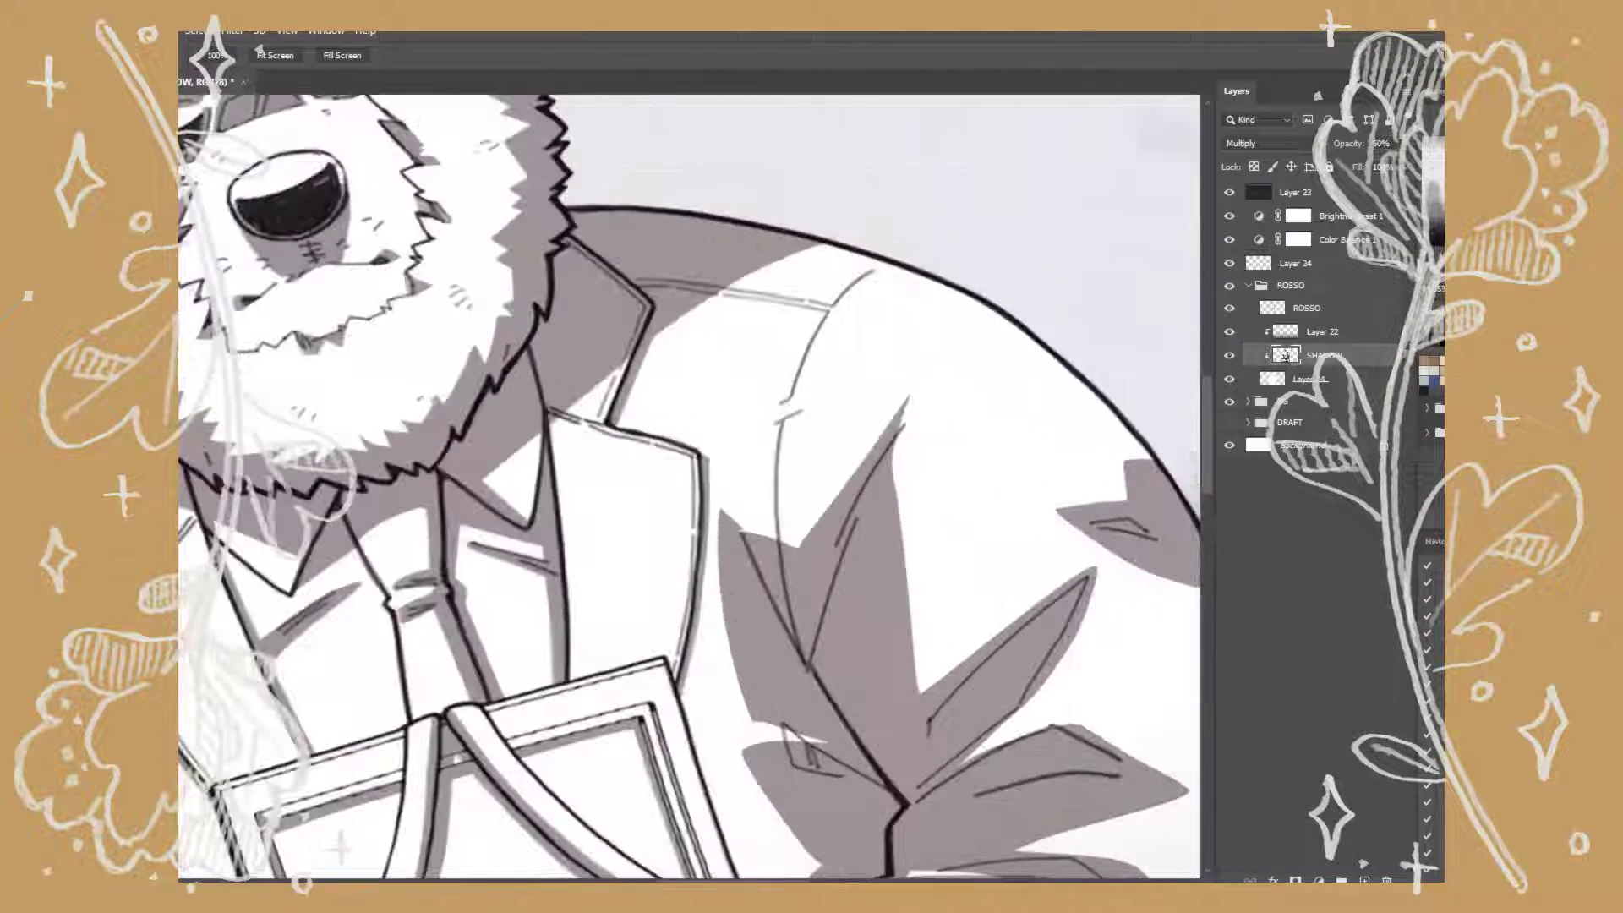
{"action": "key", "text": "b"}
{"action": "mouse_move", "coordinate": [761, 380]}
{"action": "left_mouse_down"}
{"action": "mouse_move", "coordinate": [812, 432]}
{"action": "mouse_move", "coordinate": [824, 423]}
{"action": "left_mouse_up"}
{"action": "key", "text": "r"}
{"action": "left_click_drag", "start_coordinate": [693, 473], "coordinate": [643, 406]}
{"action": "key", "text": "b"}
{"action": "left_click_drag", "start_coordinate": [879, 254], "coordinate": [883, 363]}
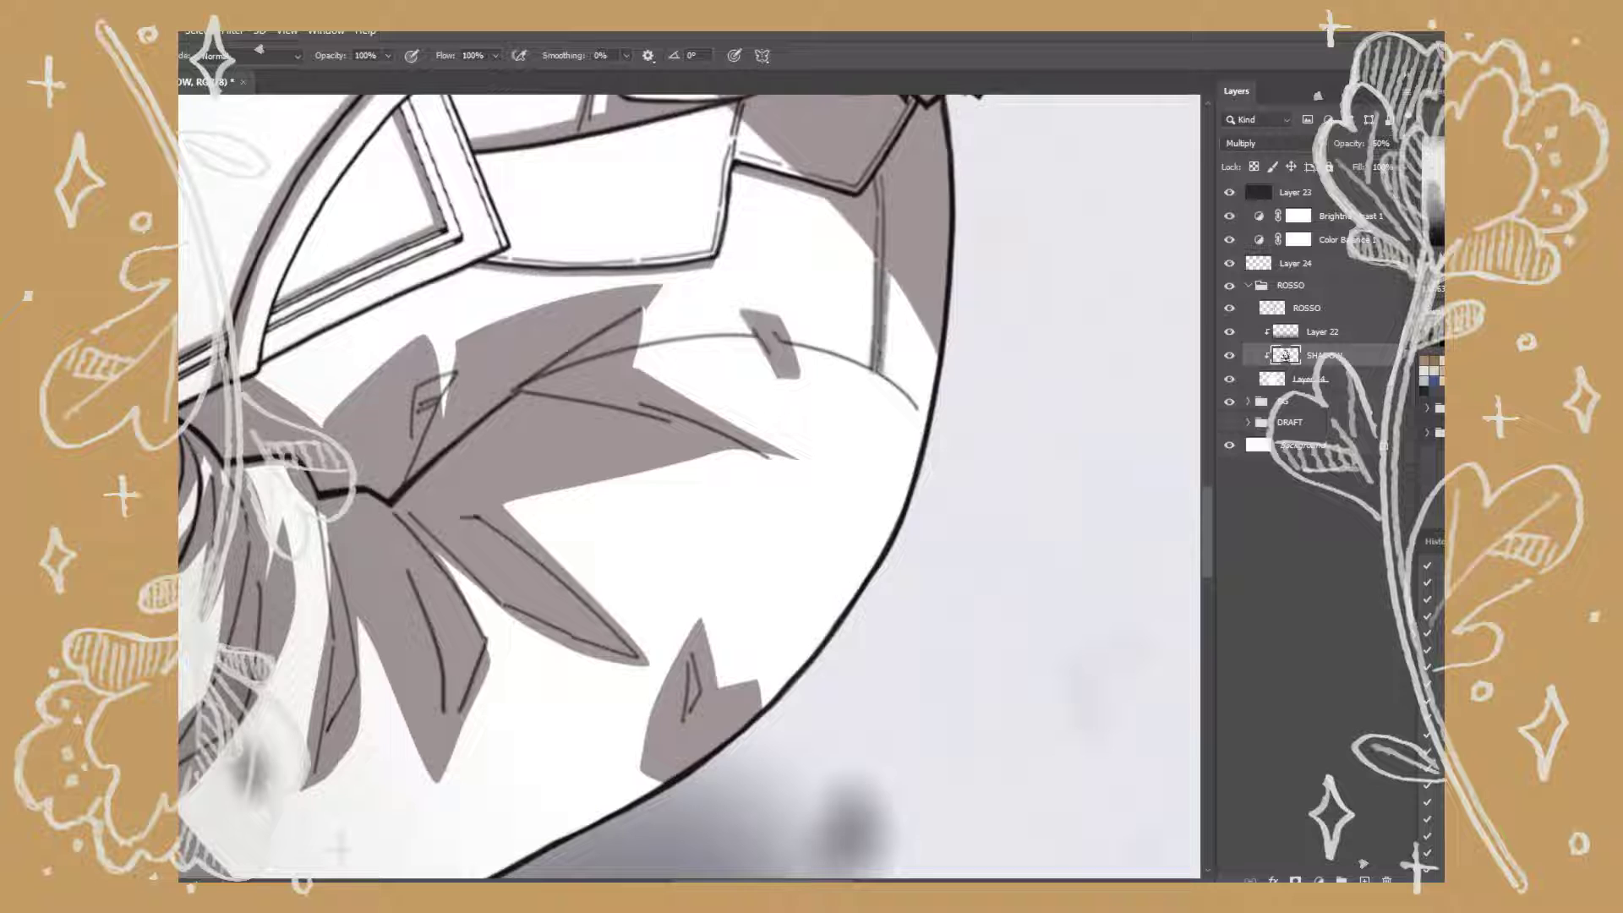
{"action": "key", "text": "r"}
{"action": "mouse_move", "coordinate": [693, 473]}
{"action": "left_mouse_down"}
{"action": "mouse_move", "coordinate": [744, 422]}
{"action": "mouse_move", "coordinate": [642, 507]}
{"action": "left_mouse_up"}
{"action": "key", "text": "b"}
{"action": "left_click_drag", "start_coordinate": [896, 279], "coordinate": [760, 355]}
Reshape the armpit shadow beside the right lapel into a pointed fold that meets the sleeve seam.
{"action": "key", "text": "e"}
{"action": "left_click_drag", "start_coordinate": [808, 304], "coordinate": [714, 364]}
{"action": "left_click_drag", "start_coordinate": [701, 304], "coordinate": [668, 508]}
{"action": "left_click_drag", "start_coordinate": [668, 507], "coordinate": [719, 558]}
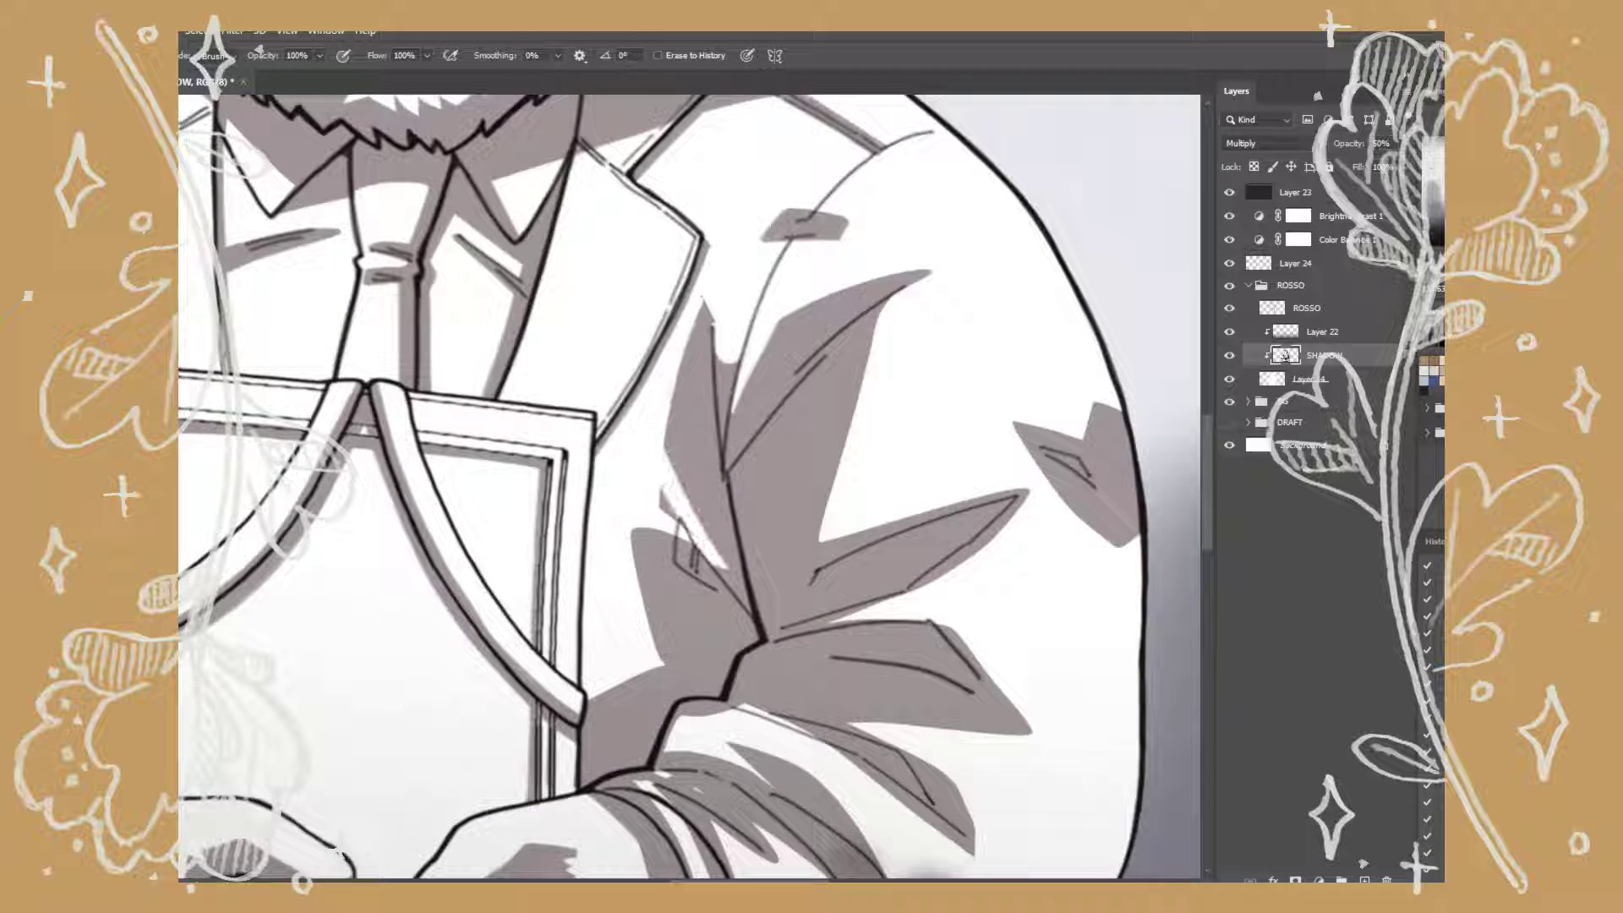
{"action": "left_click_drag", "start_coordinate": [718, 457], "coordinate": [689, 575]}
{"action": "key", "text": "b"}
{"action": "left_click_drag", "start_coordinate": [709, 287], "coordinate": [706, 338]}
{"action": "mouse_move", "coordinate": [702, 296]}
{"action": "left_mouse_down"}
{"action": "mouse_move", "coordinate": [676, 423]}
{"action": "mouse_move", "coordinate": [715, 334]}
{"action": "left_mouse_up"}
{"action": "key", "text": "e"}
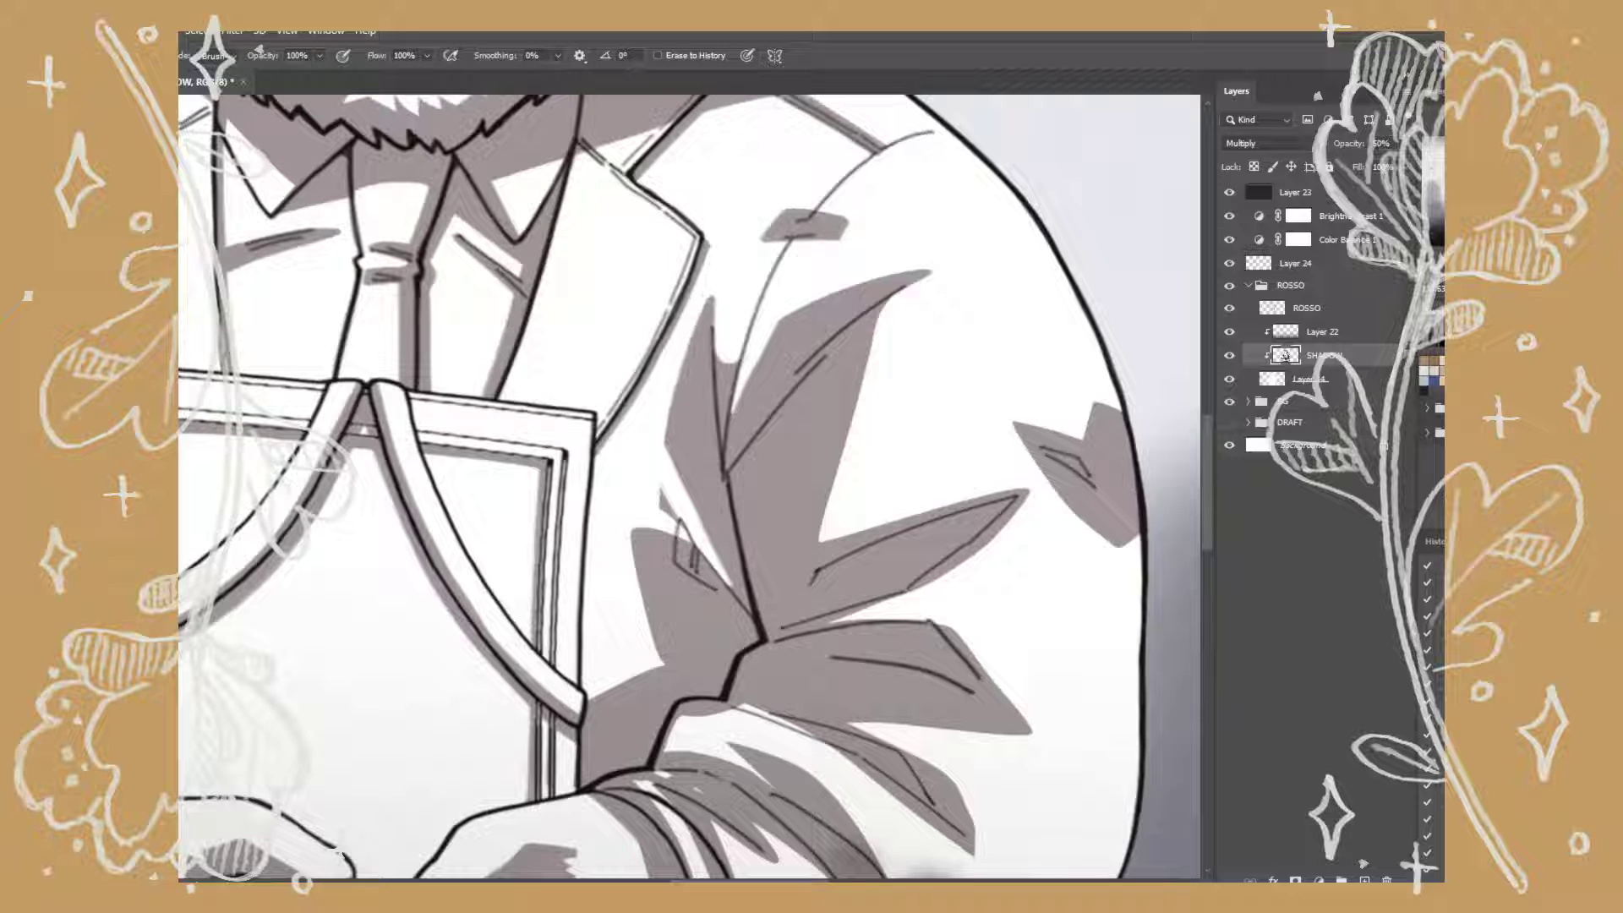
Narrow the large fold shadow on the right upper sleeve and give it a smooth curved edge.
{"action": "left_click_drag", "start_coordinate": [875, 328], "coordinate": [795, 584]}
{"action": "mouse_move", "coordinate": [853, 363]}
{"action": "left_mouse_down"}
{"action": "mouse_move", "coordinate": [812, 541]}
{"action": "mouse_move", "coordinate": [981, 499]}
{"action": "left_mouse_up"}
{"action": "key", "text": "b"}
{"action": "left_click_drag", "start_coordinate": [845, 338], "coordinate": [803, 549]}
Trim the crease shadow on the outer edge of the right upper arm to a small shape.
{"action": "key", "text": "e"}
{"action": "left_click_drag", "start_coordinate": [1124, 481], "coordinate": [1057, 532]}
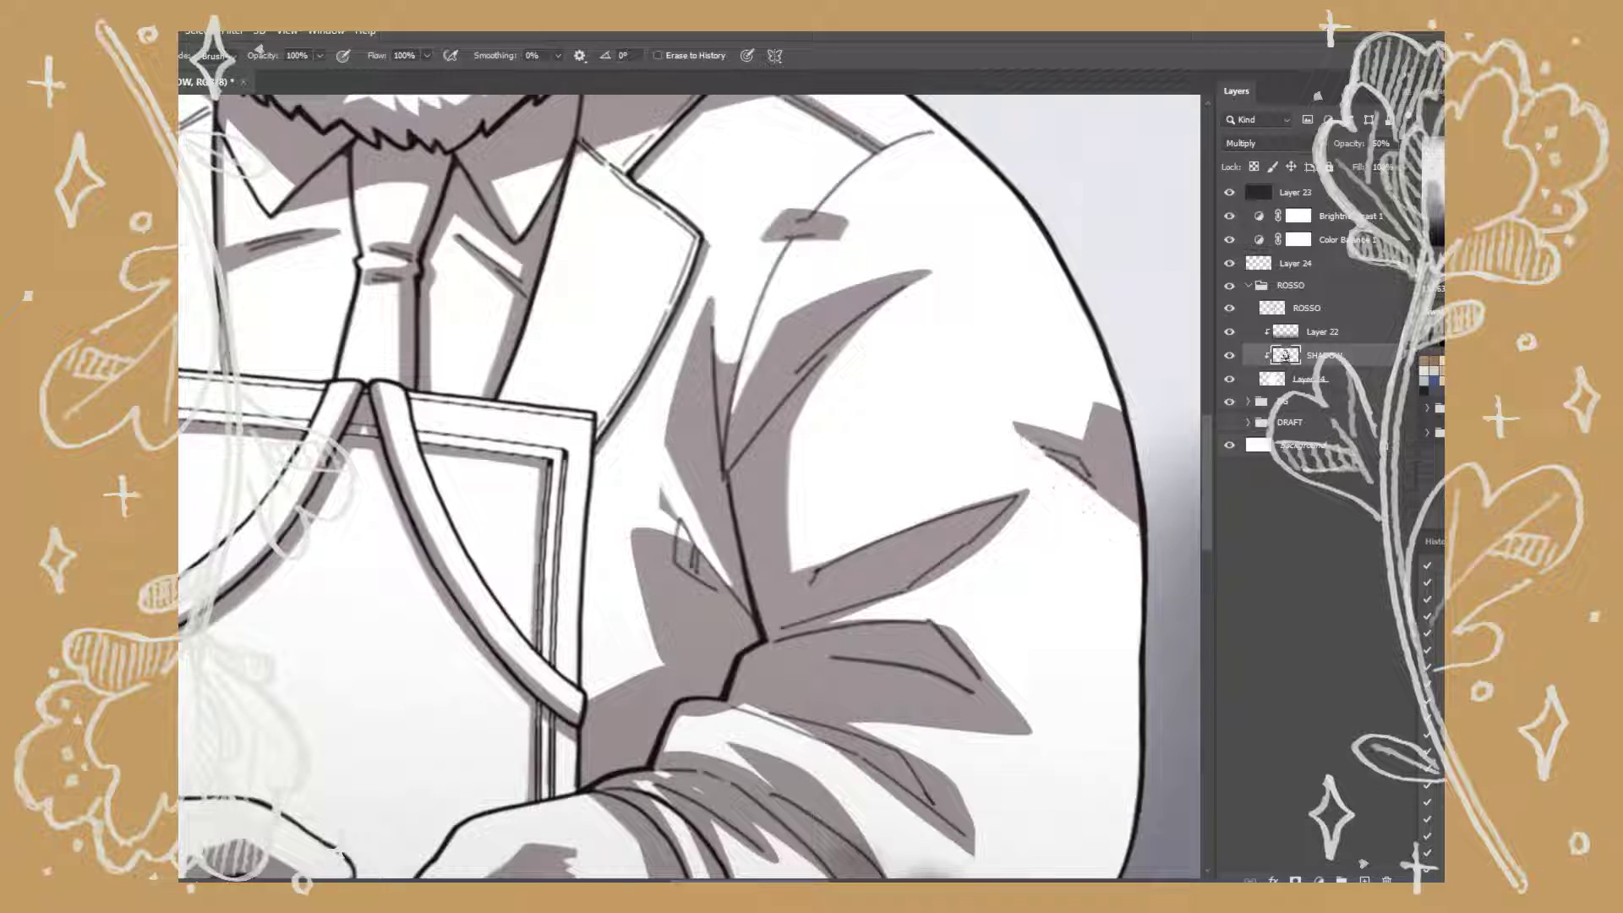
{"action": "mouse_move", "coordinate": [930, 423]}
{"action": "left_mouse_down"}
{"action": "mouse_move", "coordinate": [748, 380]}
{"action": "mouse_move", "coordinate": [845, 592]}
{"action": "left_mouse_up"}
{"action": "key", "text": "r"}
{"action": "key", "text": "b"}
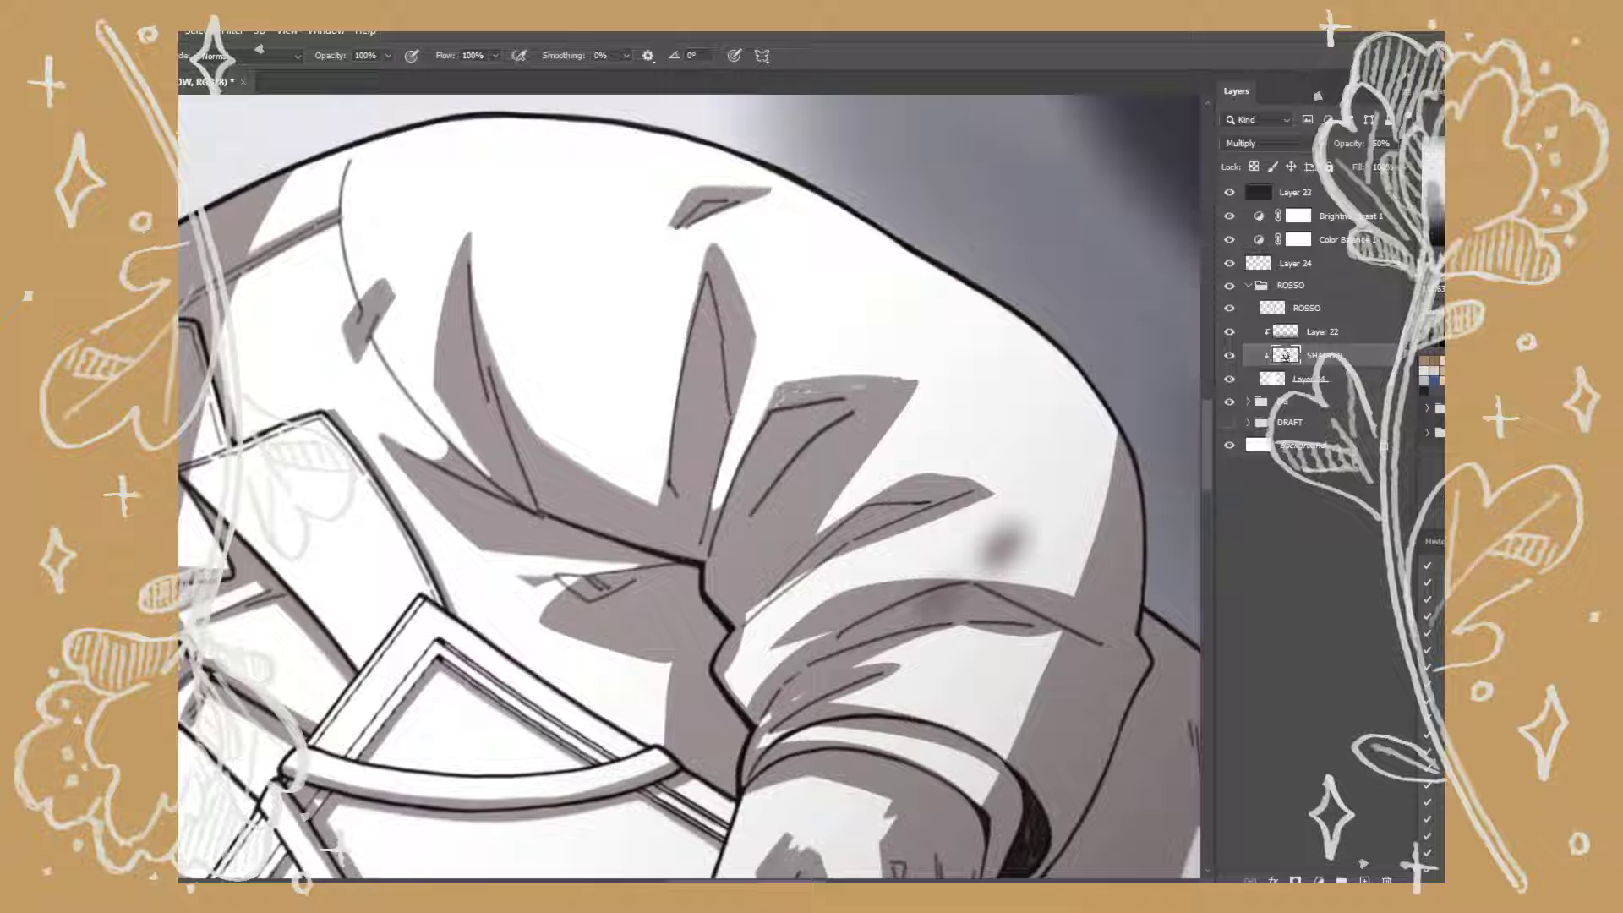
Erase the excess around the right sleeve's elbow folds to leave slimmer, rounded crease shadows.
{"action": "key", "text": "e"}
{"action": "mouse_move", "coordinate": [913, 382]}
{"action": "left_mouse_down"}
{"action": "mouse_move", "coordinate": [871, 388]}
{"action": "mouse_move", "coordinate": [812, 457]}
{"action": "mouse_move", "coordinate": [766, 584]}
{"action": "mouse_move", "coordinate": [761, 494]}
{"action": "left_mouse_up"}
{"action": "key", "text": "b"}
{"action": "key", "text": "e"}
{"action": "mouse_move", "coordinate": [939, 472]}
{"action": "left_mouse_down"}
{"action": "mouse_move", "coordinate": [905, 482]}
{"action": "mouse_move", "coordinate": [845, 554]}
{"action": "left_mouse_up"}
{"action": "mouse_move", "coordinate": [947, 584]}
{"action": "left_mouse_down"}
{"action": "mouse_move", "coordinate": [778, 659]}
{"action": "mouse_move", "coordinate": [727, 701]}
{"action": "left_mouse_up"}
{"action": "key", "text": "b"}
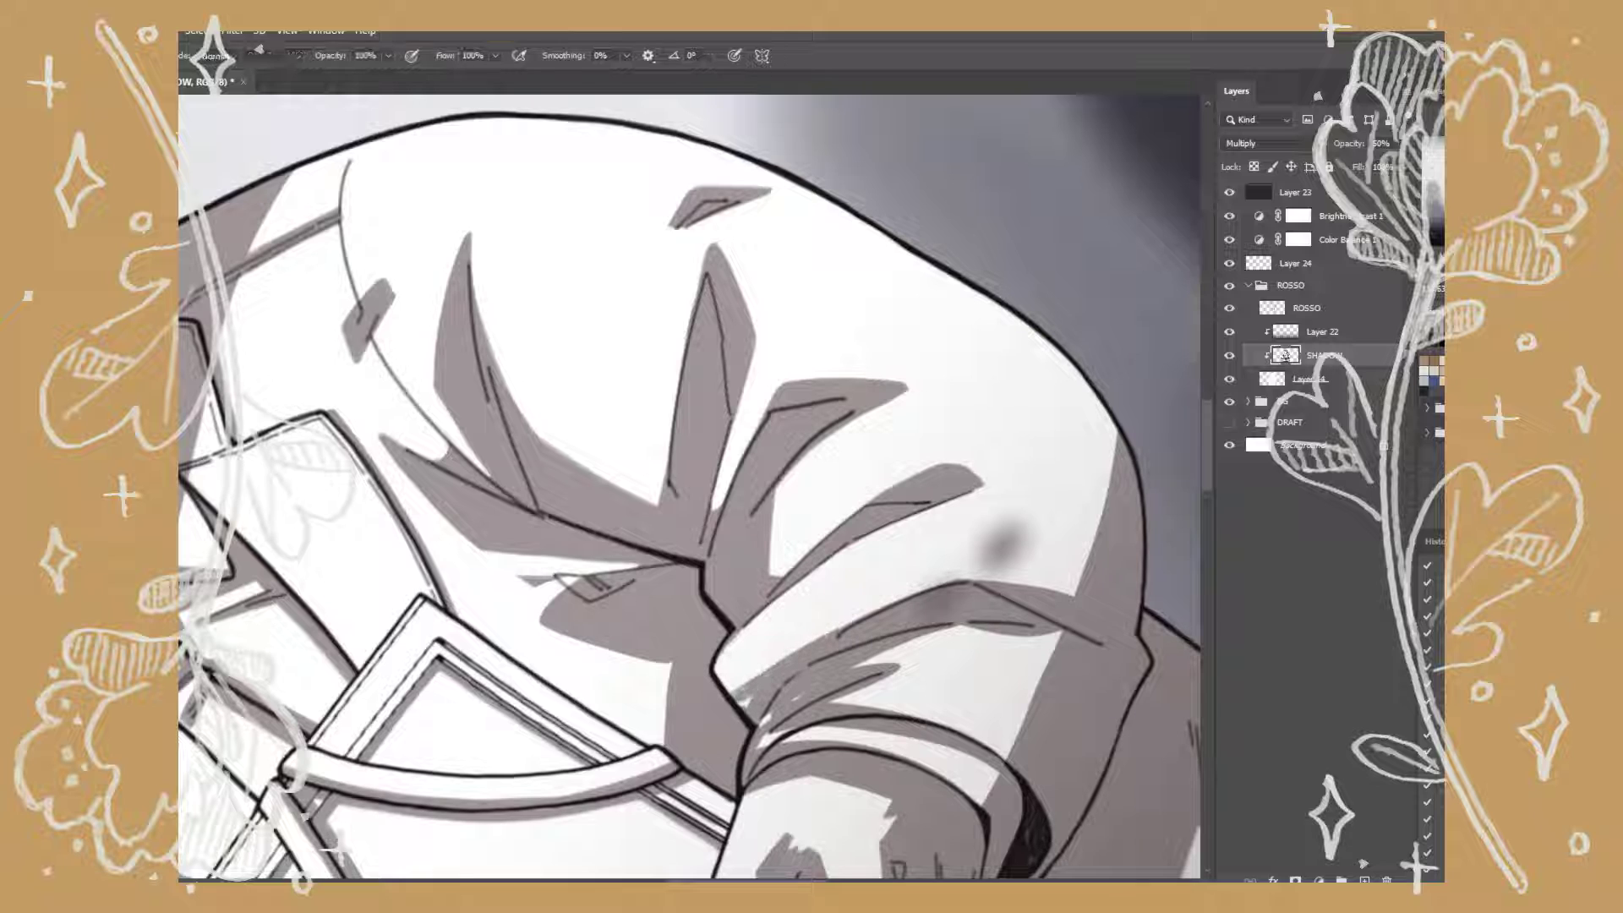
Paint a curved shadow along the right elbow's outer edge and fill in the long forearm fold.
{"action": "mouse_move", "coordinate": [1082, 368]}
{"action": "left_mouse_down"}
{"action": "mouse_move", "coordinate": [1104, 499]}
{"action": "mouse_move", "coordinate": [1090, 541]}
{"action": "mouse_move", "coordinate": [947, 639]}
{"action": "left_mouse_up"}
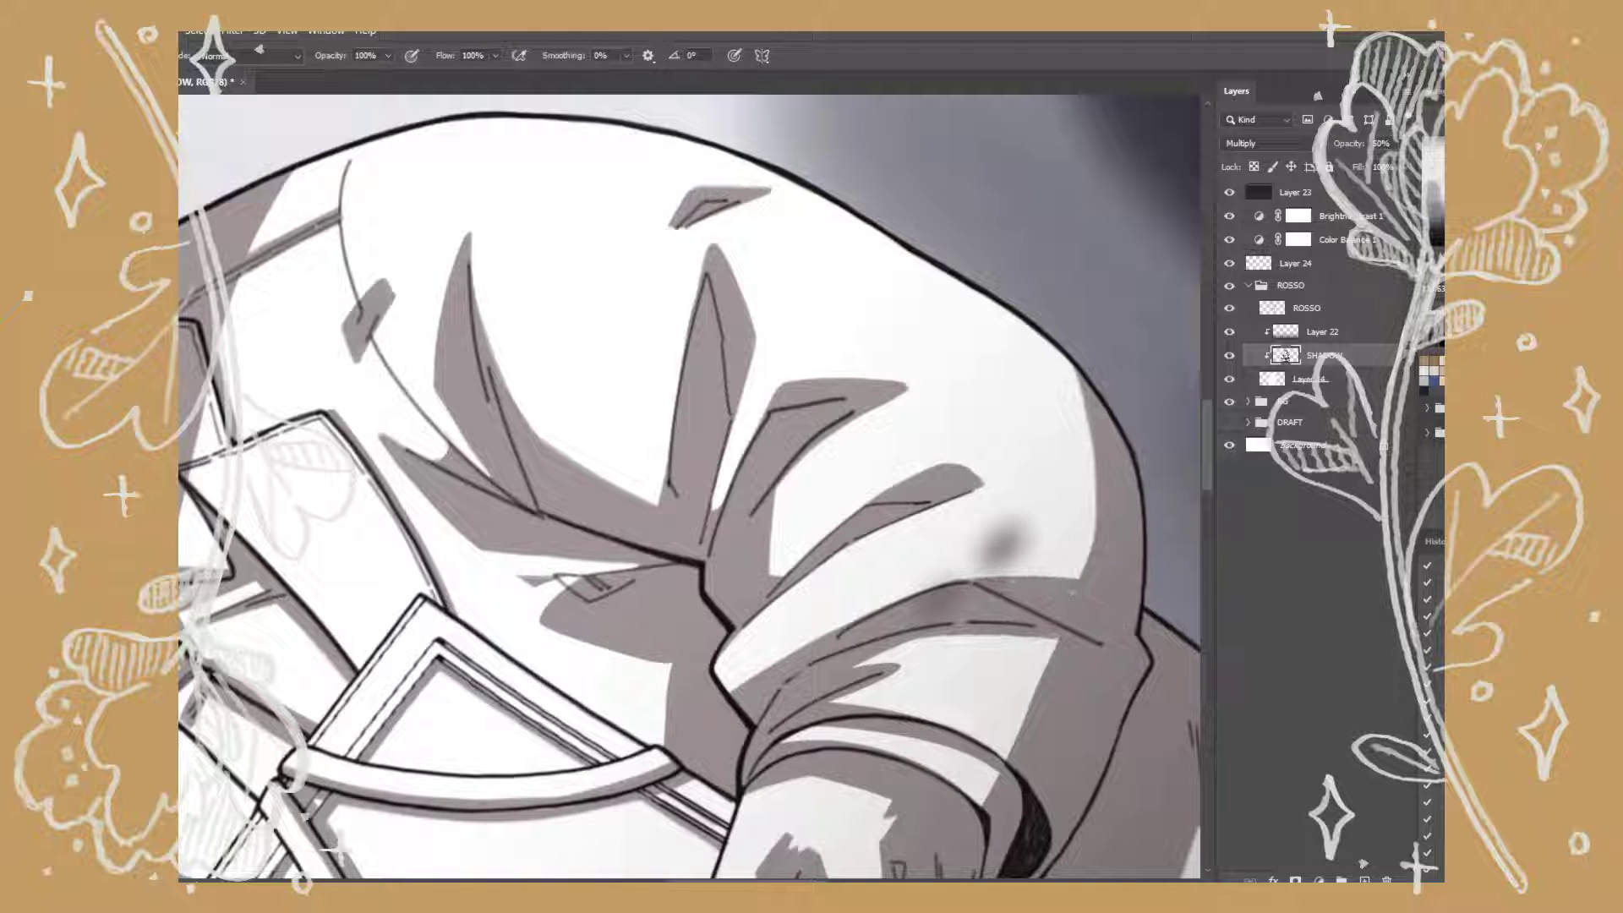
{"action": "left_click_drag", "start_coordinate": [1078, 577], "coordinate": [735, 685]}
Refine the right forearm's underside shadow and the fold shadows next to the cuff.
{"action": "left_click_drag", "start_coordinate": [846, 592], "coordinate": [747, 326]}
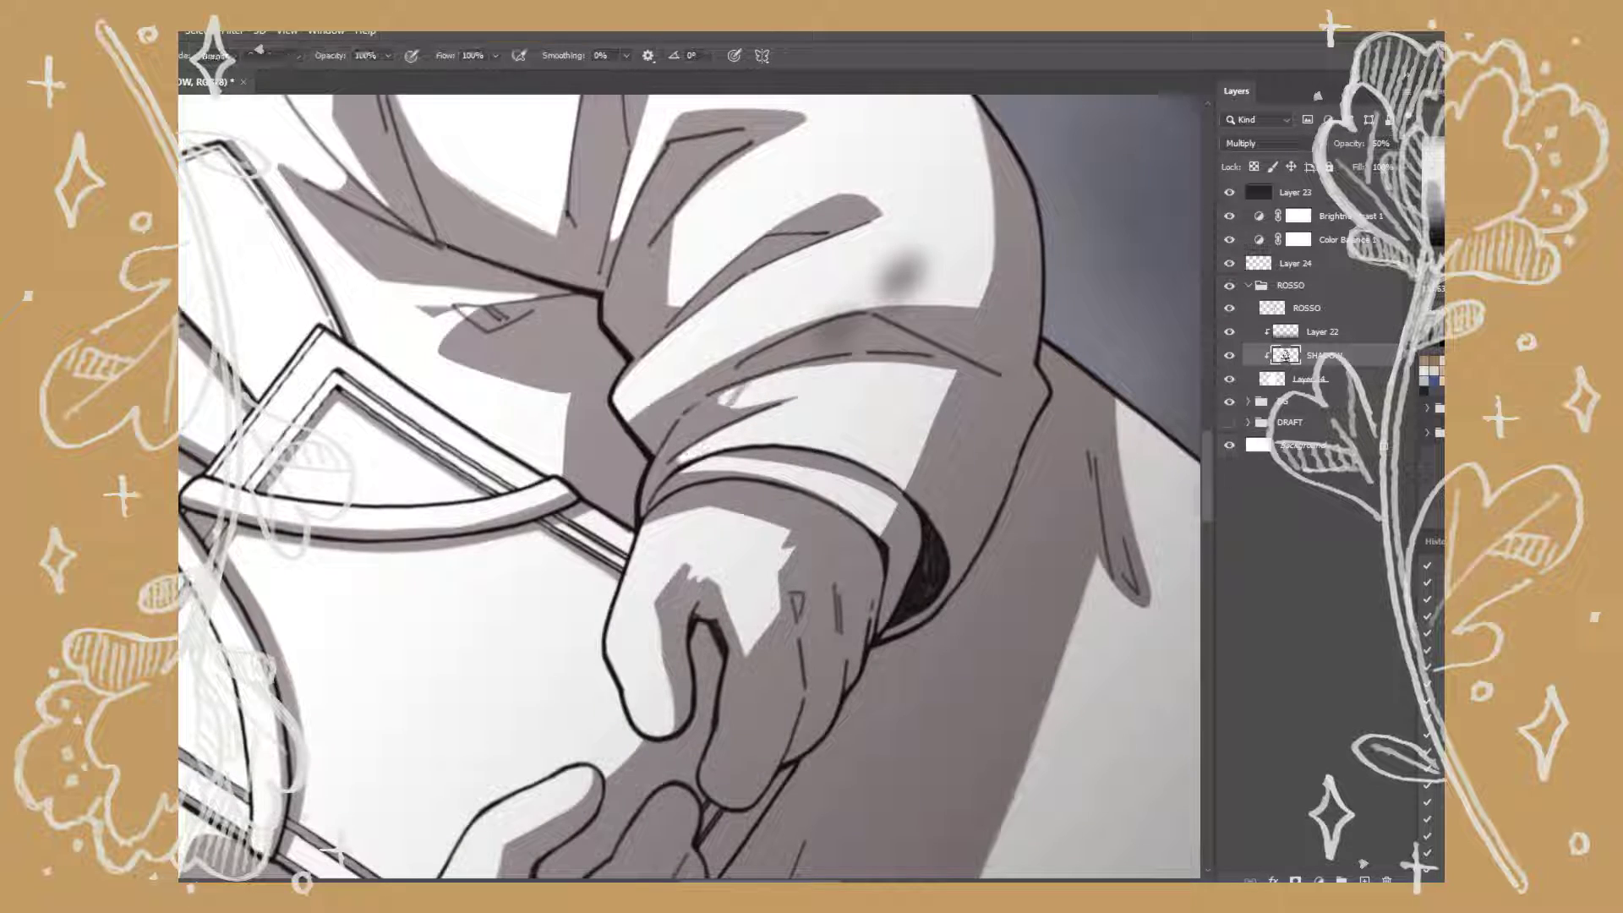
{"action": "key", "text": "r"}
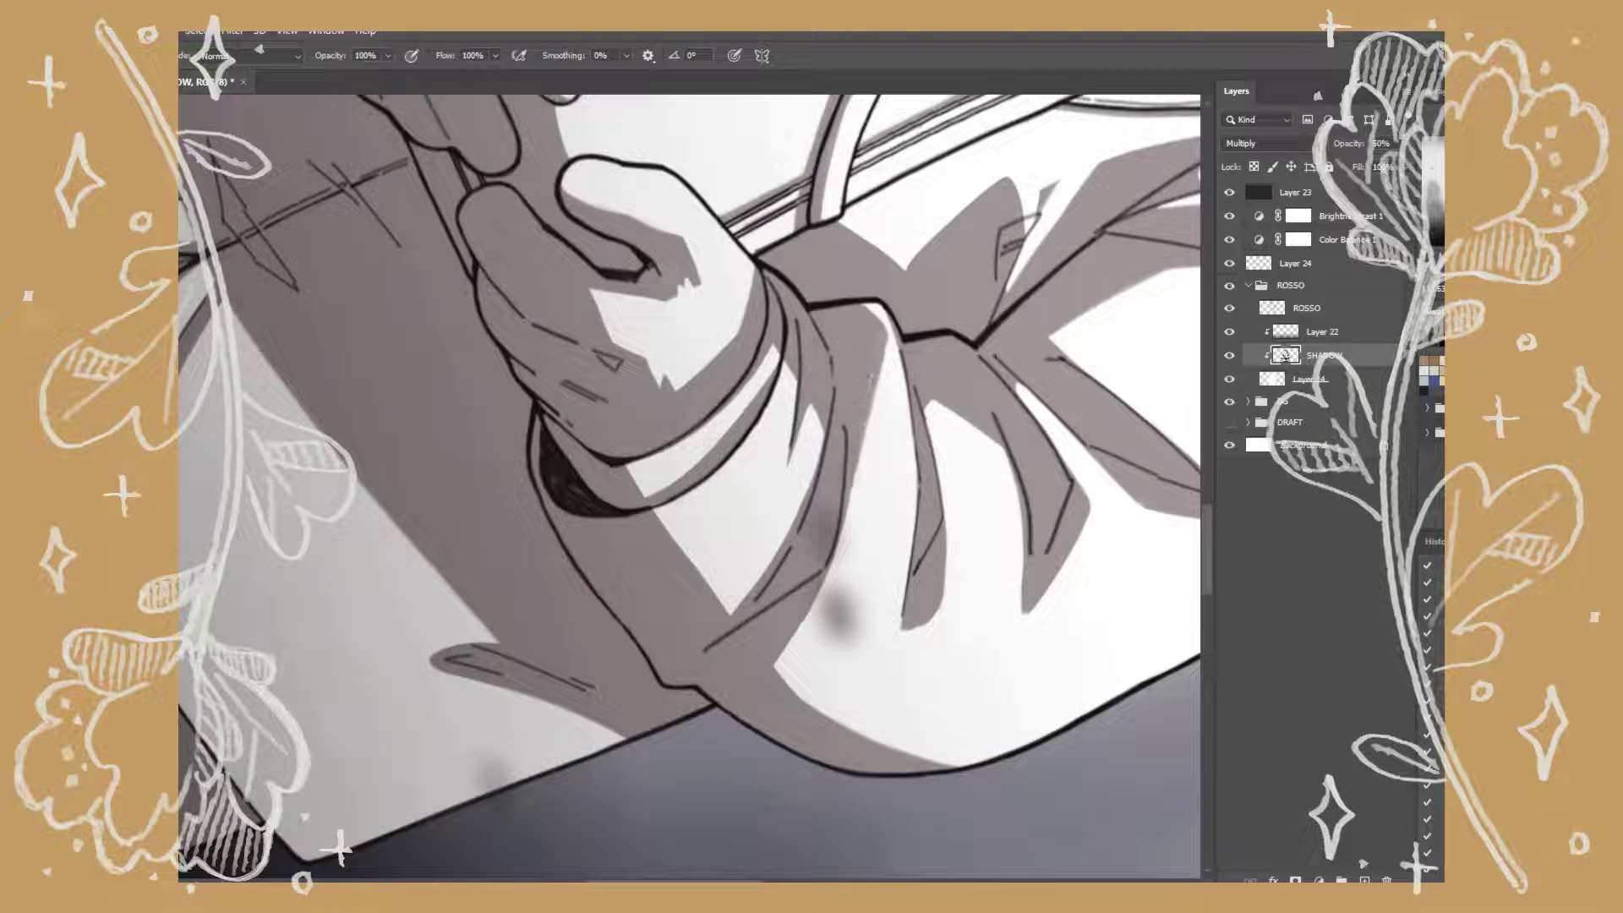
{"action": "mouse_move", "coordinate": [803, 676]}
{"action": "left_mouse_down"}
{"action": "mouse_move", "coordinate": [642, 474]}
{"action": "mouse_move", "coordinate": [921, 760]}
{"action": "left_mouse_up"}
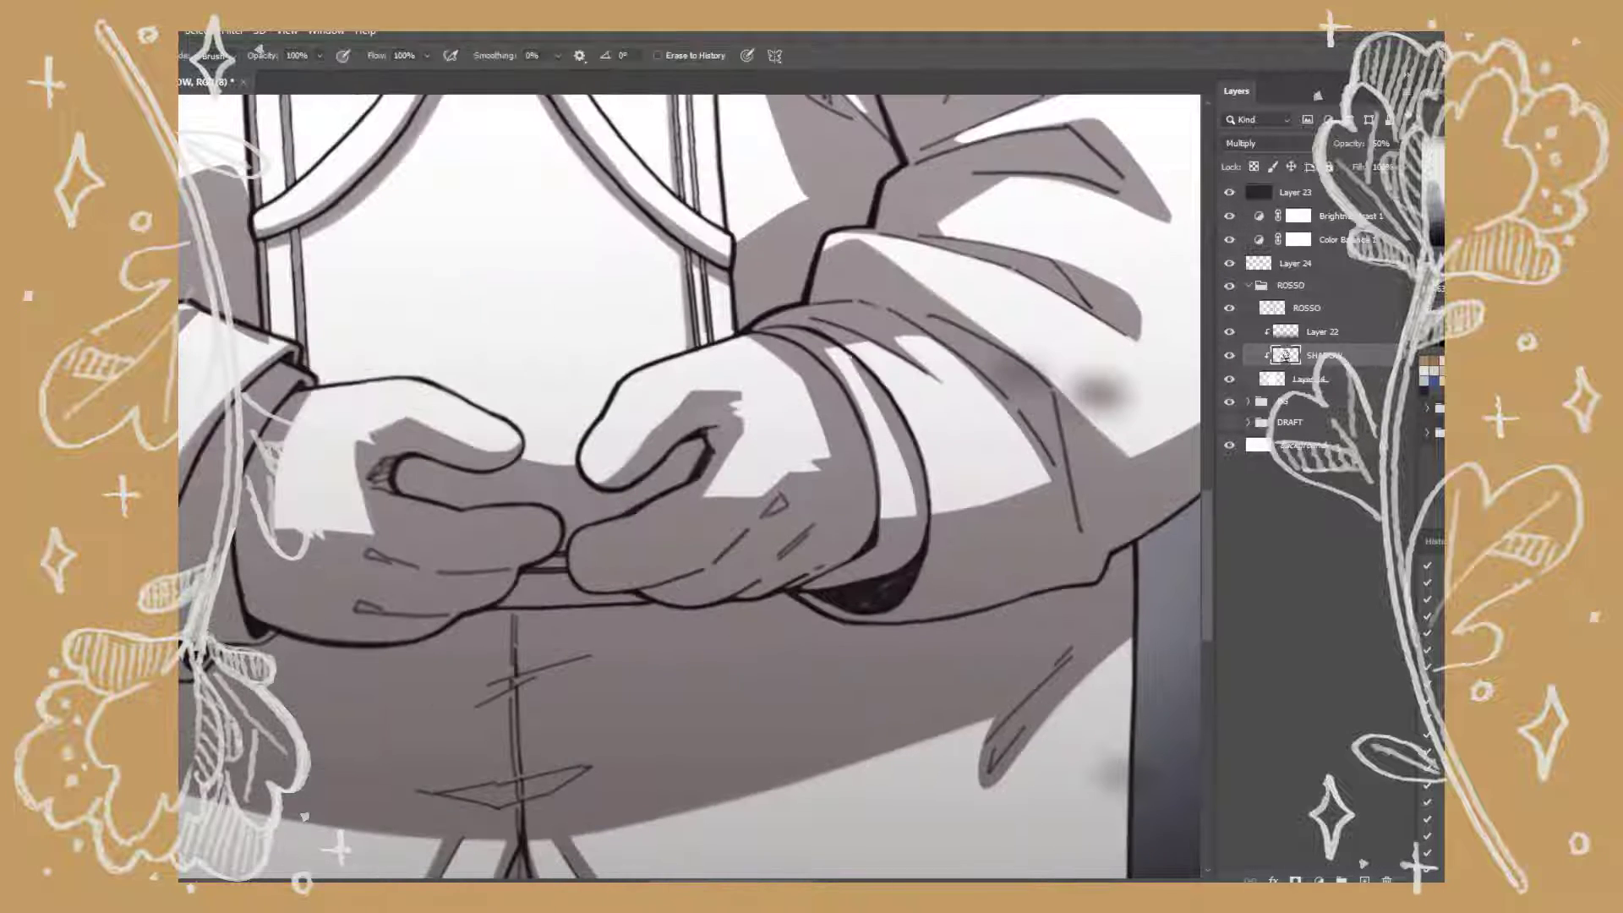
{"action": "key", "text": "b"}
{"action": "key", "text": "e"}
{"action": "left_click_drag", "start_coordinate": [761, 338], "coordinate": [854, 482]}
{"action": "key", "text": "b"}
{"action": "mouse_move", "coordinate": [837, 380]}
{"action": "left_mouse_down"}
{"action": "mouse_move", "coordinate": [828, 439]}
{"action": "mouse_move", "coordinate": [858, 477]}
{"action": "left_mouse_up"}
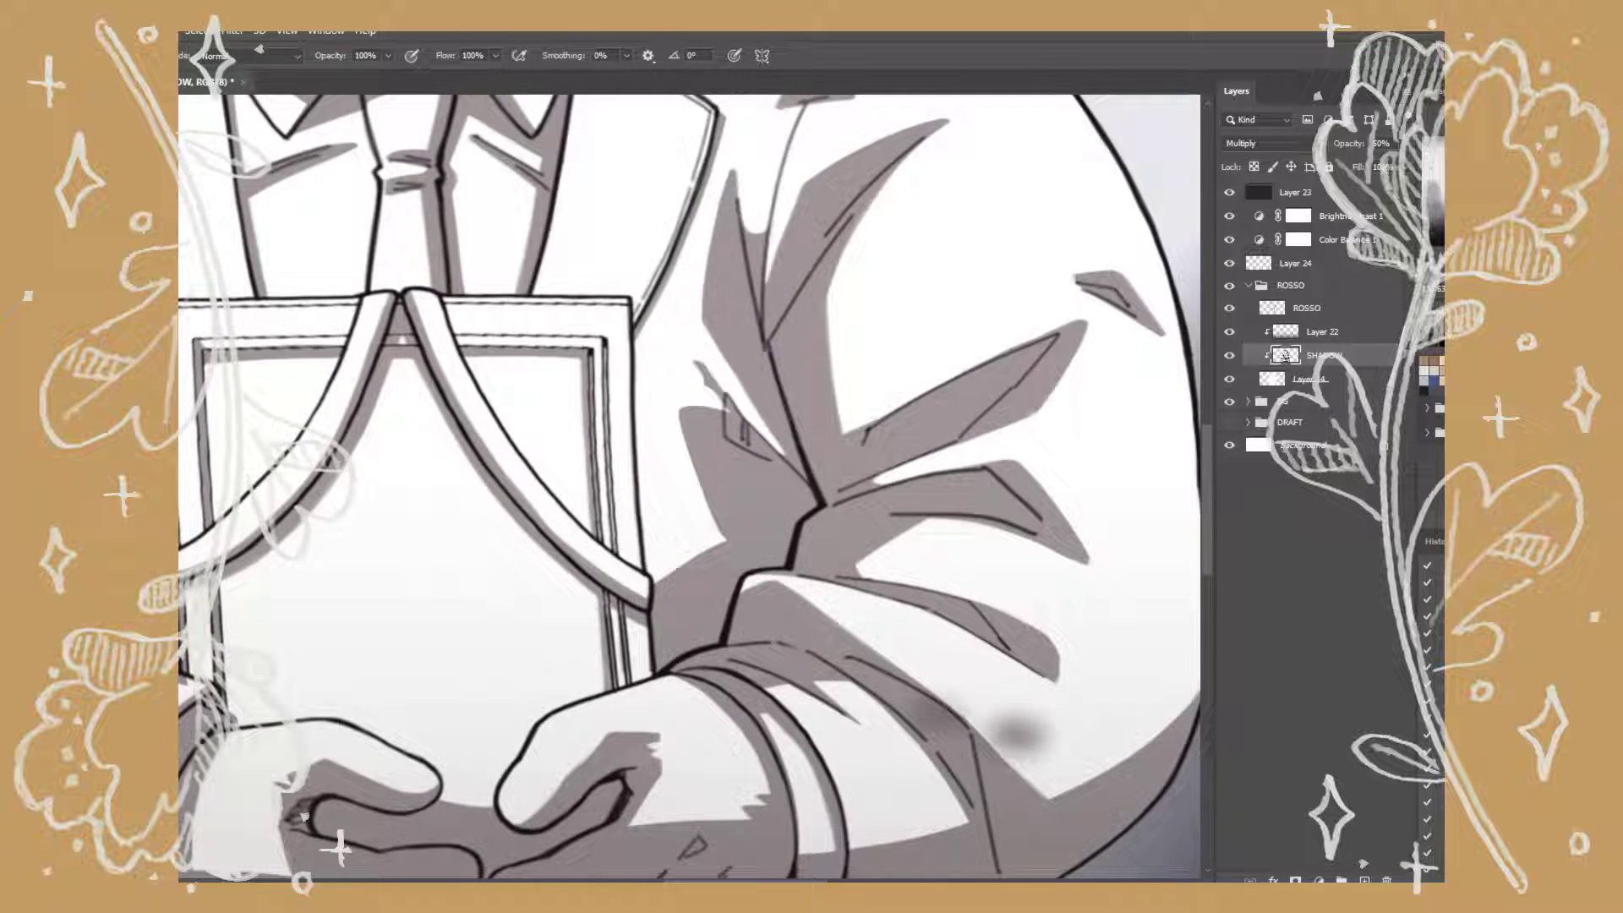
Extend the jacket shadow beside the picture frame upward into a solid point and clean its edge down to the forearm.
{"action": "left_click_drag", "start_coordinate": [697, 350], "coordinate": [680, 415]}
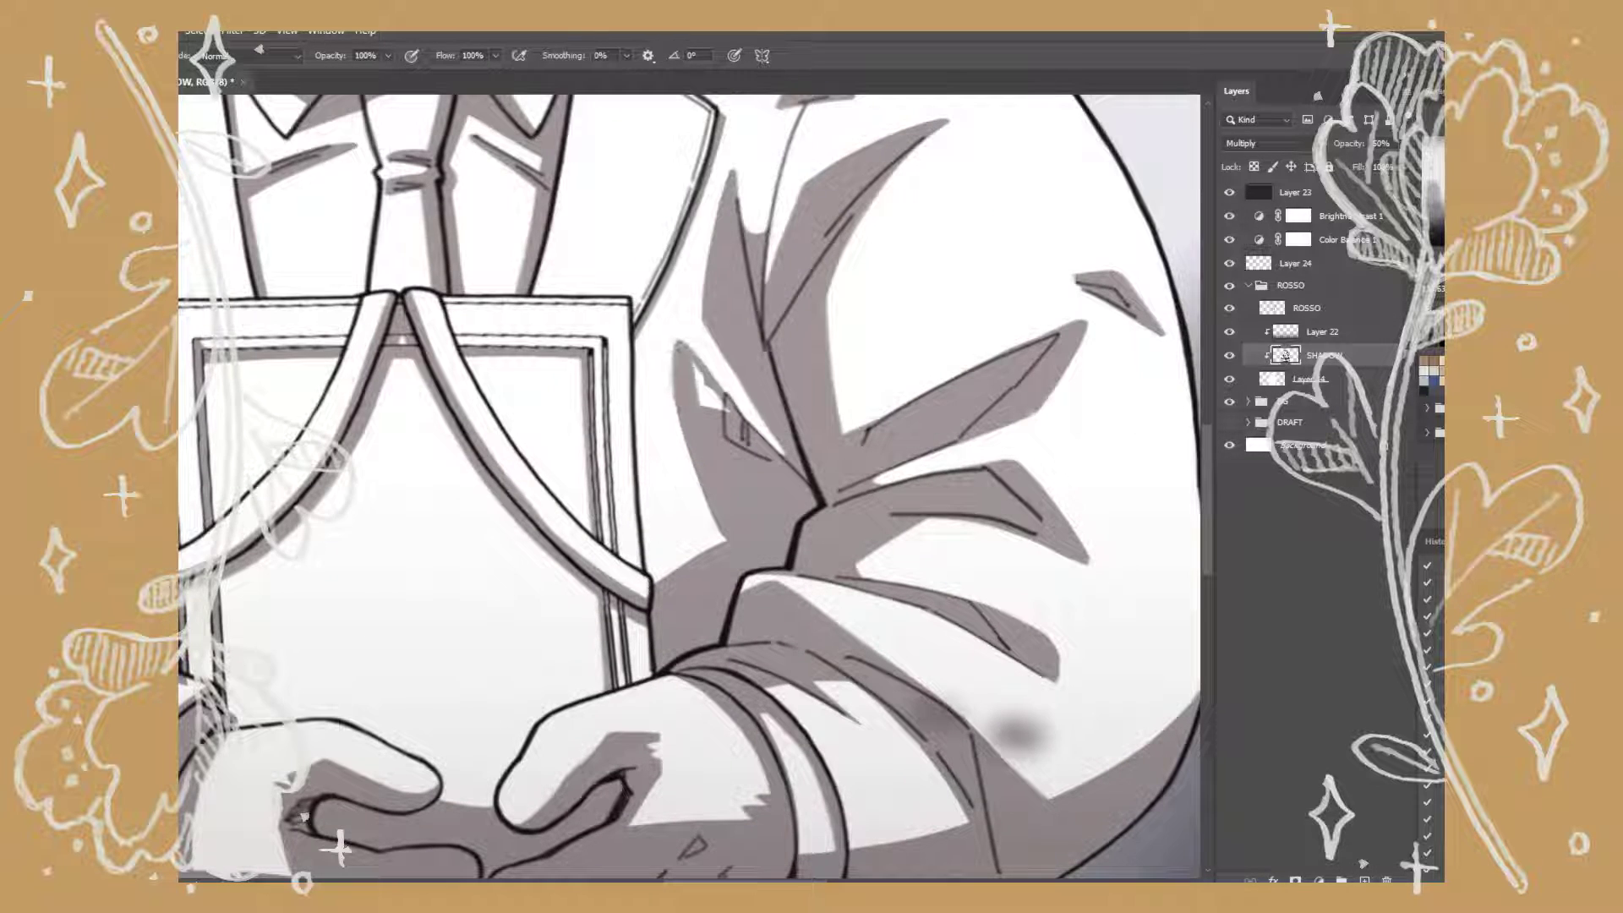
{"action": "key", "text": "e"}
{"action": "mouse_move", "coordinate": [723, 364]}
{"action": "left_mouse_down"}
{"action": "mouse_move", "coordinate": [672, 541]}
{"action": "mouse_move", "coordinate": [668, 625]}
{"action": "left_mouse_up"}
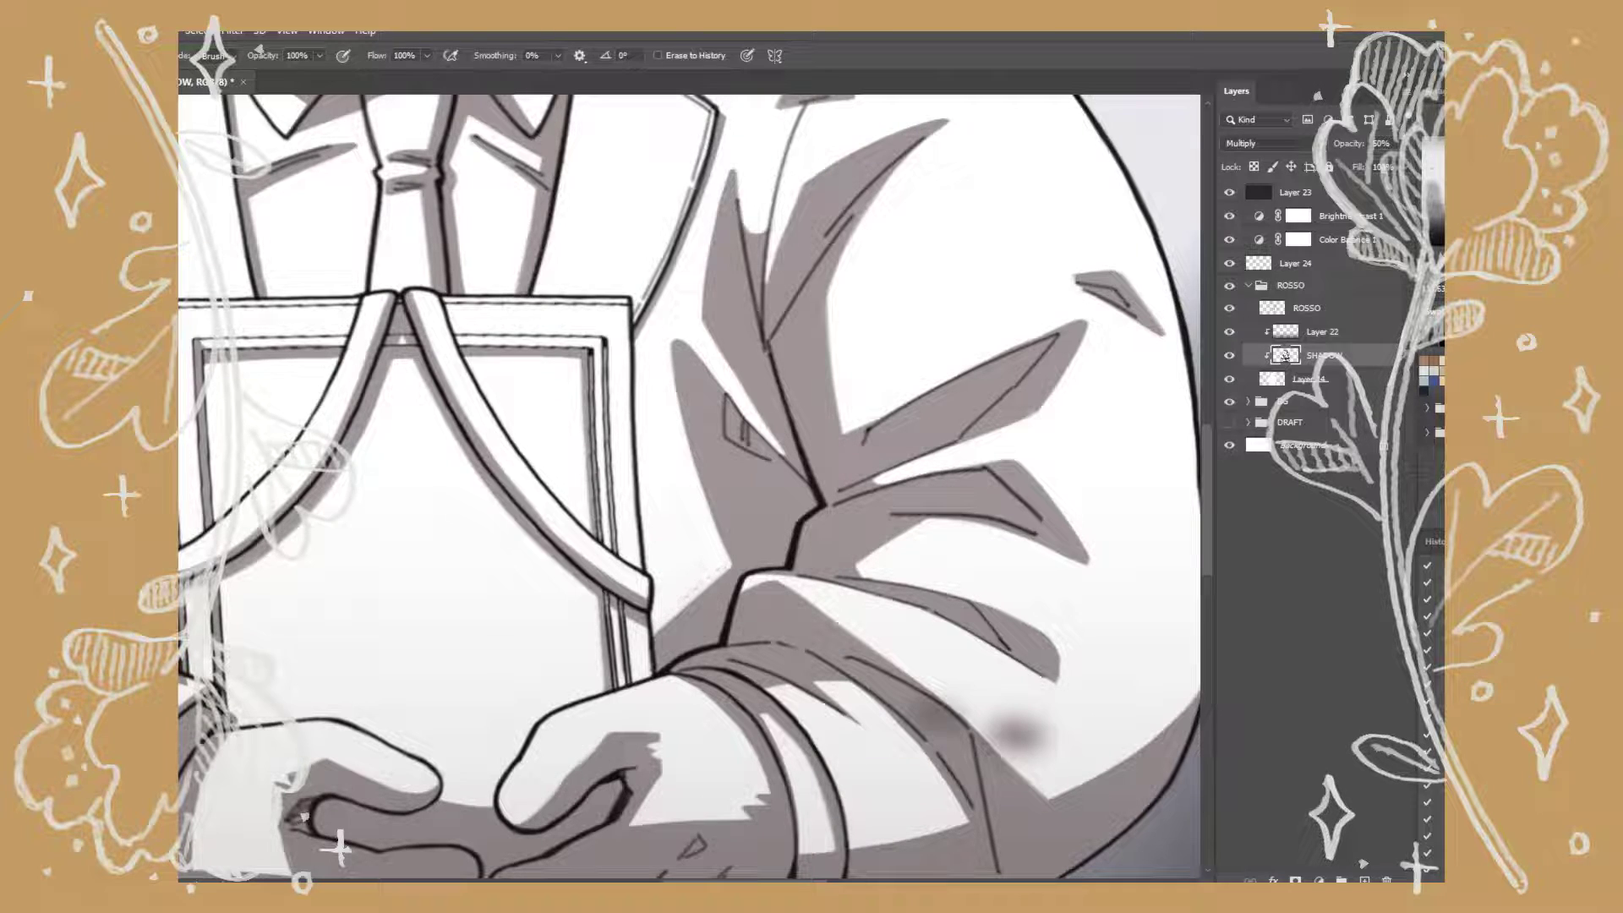
{"action": "key", "text": "b"}
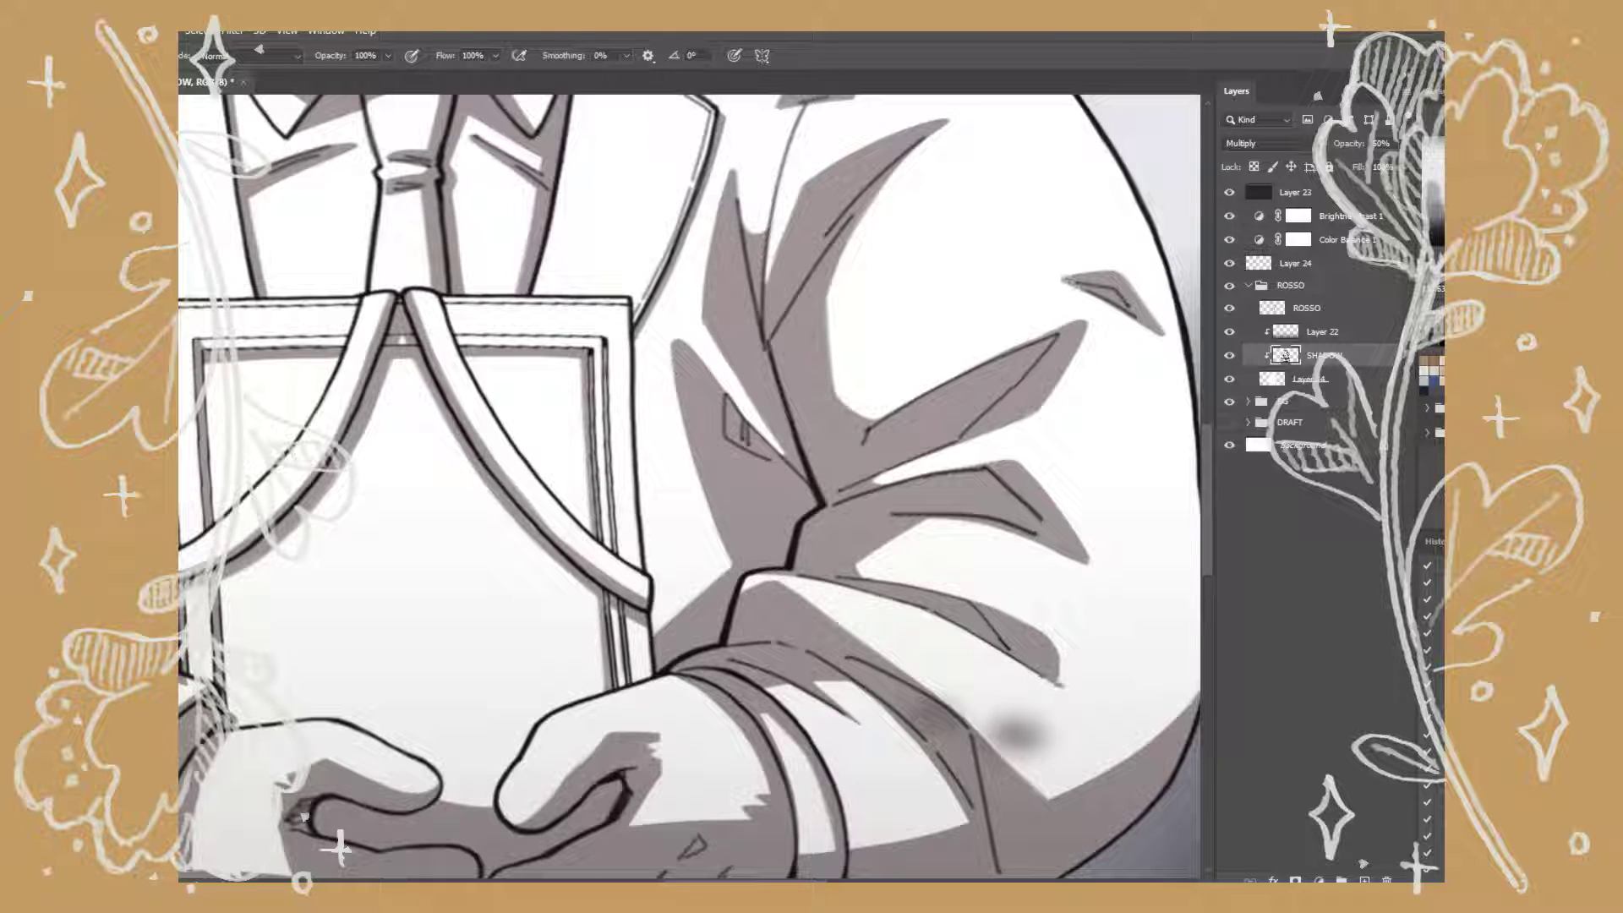
Reshape the left jacket fold shadows beside the picture frame, sharpening their points and erasing excess along the edges.
{"action": "scroll", "coordinate": [1061, 668], "scroll_direction": "down", "scroll_amount": 5}
{"action": "scroll", "coordinate": [811, 463], "scroll_direction": "up", "scroll_amount": 5}
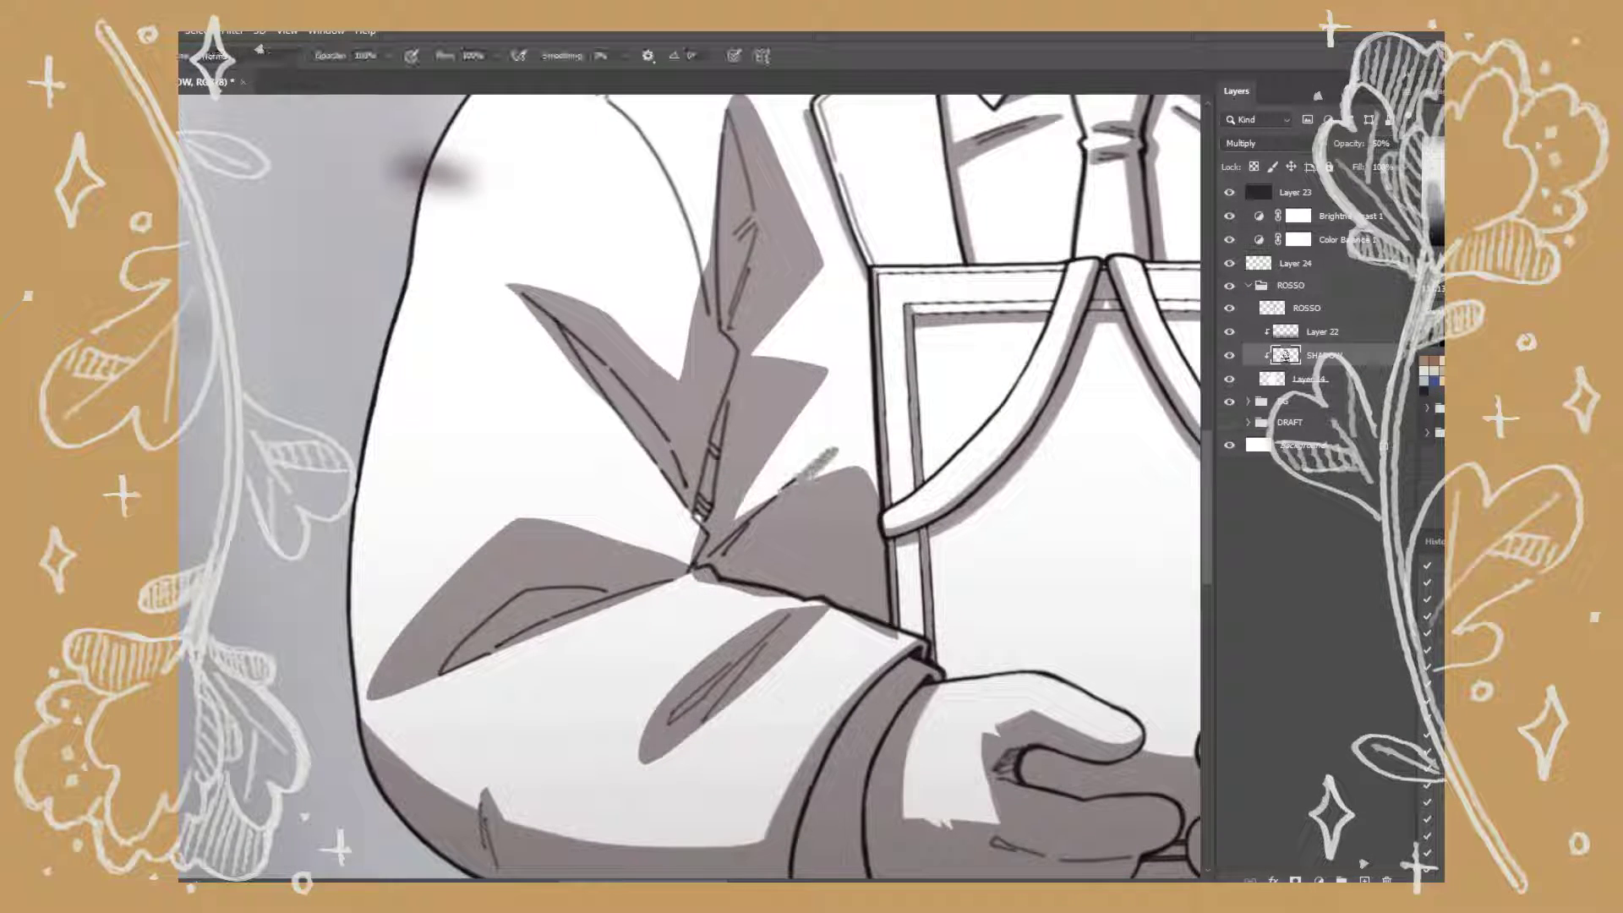
{"action": "left_click_drag", "start_coordinate": [819, 461], "coordinate": [875, 486]}
{"action": "key", "text": "e"}
{"action": "left_click_drag", "start_coordinate": [825, 372], "coordinate": [736, 516]}
{"action": "key", "text": "b"}
{"action": "mouse_move", "coordinate": [820, 271]}
{"action": "left_mouse_down"}
{"action": "mouse_move", "coordinate": [757, 355]}
{"action": "mouse_move", "coordinate": [753, 477]}
{"action": "left_mouse_up"}
{"action": "key", "text": "e"}
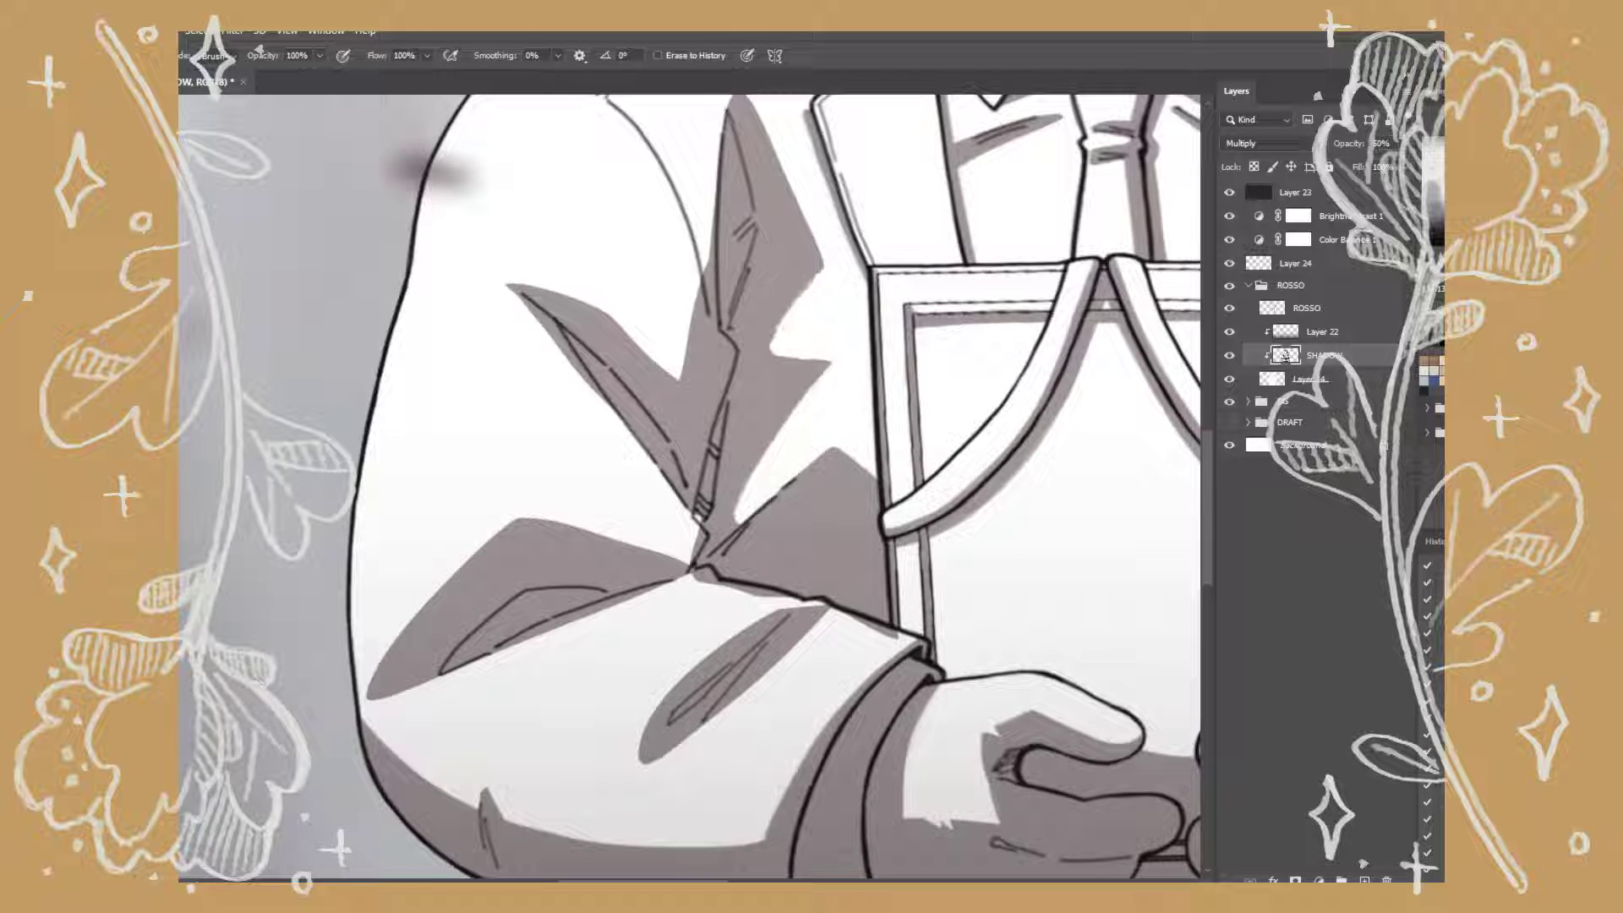
{"action": "scroll", "coordinate": [689, 486], "scroll_direction": "up", "scroll_amount": 3}
{"action": "left_click_drag", "start_coordinate": [812, 309], "coordinate": [744, 499]}
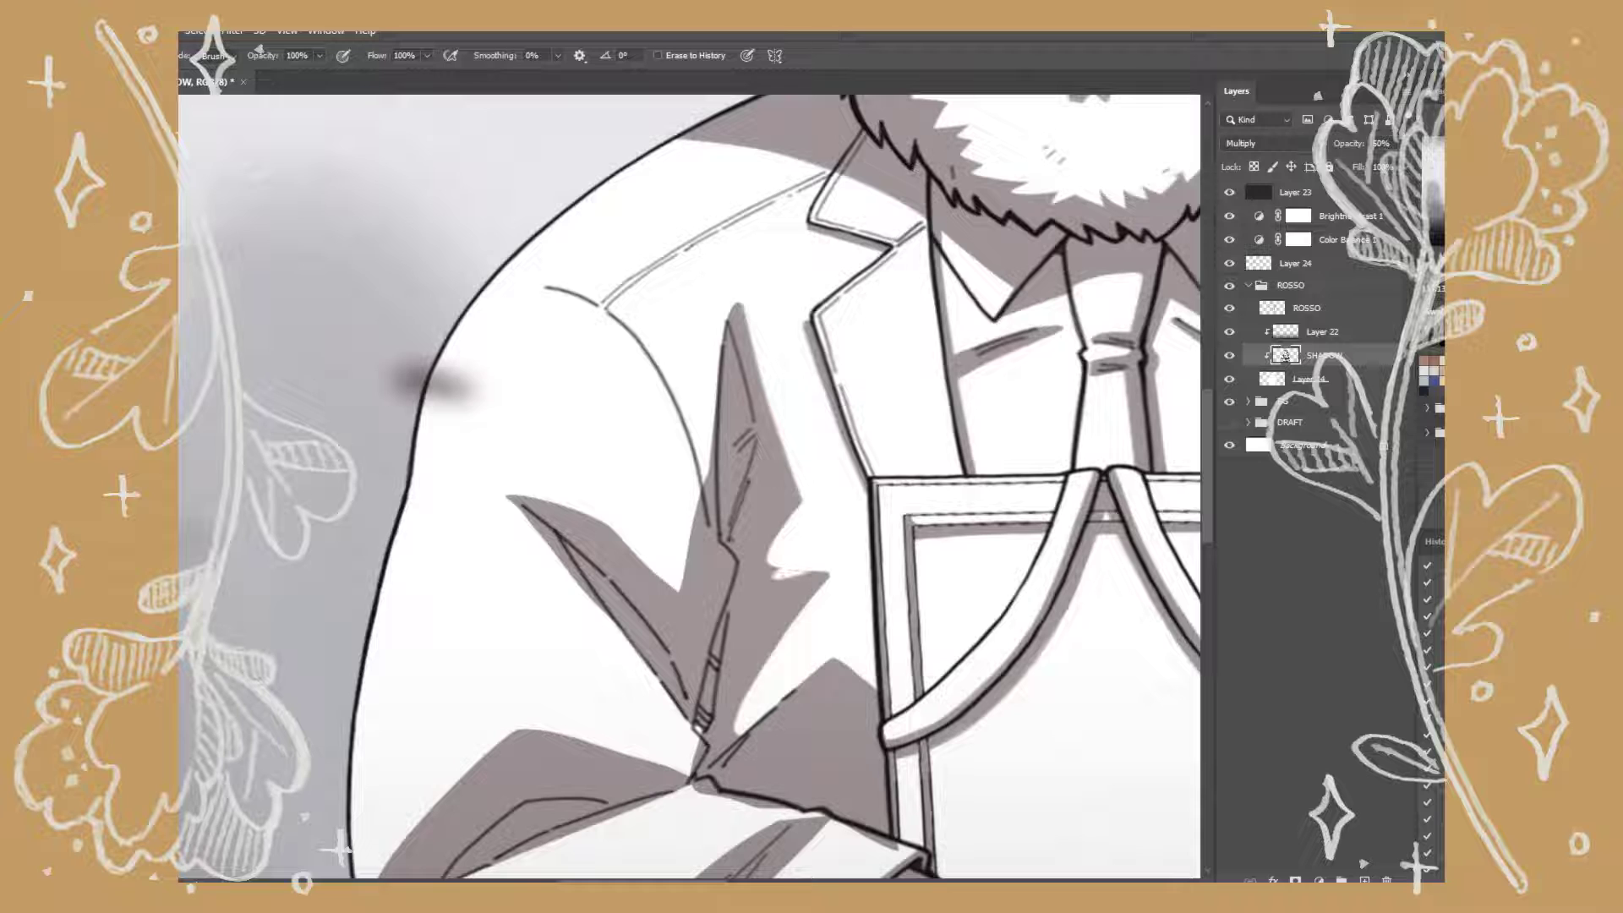
Paint shadows along the left shoulder seam, armhole and lapel edge, and widen the upper sleeve's fold shadow.
{"action": "key", "text": "b"}
{"action": "left_click_drag", "start_coordinate": [790, 398], "coordinate": [608, 508]}
{"action": "mouse_move", "coordinate": [592, 279]}
{"action": "left_mouse_down"}
{"action": "mouse_move", "coordinate": [481, 473]}
{"action": "mouse_move", "coordinate": [473, 401]}
{"action": "left_mouse_up"}
{"action": "left_click_drag", "start_coordinate": [642, 422], "coordinate": [549, 507]}
{"action": "mouse_move", "coordinate": [900, 423]}
{"action": "left_mouse_down"}
{"action": "mouse_move", "coordinate": [816, 512]}
{"action": "mouse_move", "coordinate": [765, 615]}
{"action": "left_mouse_up"}
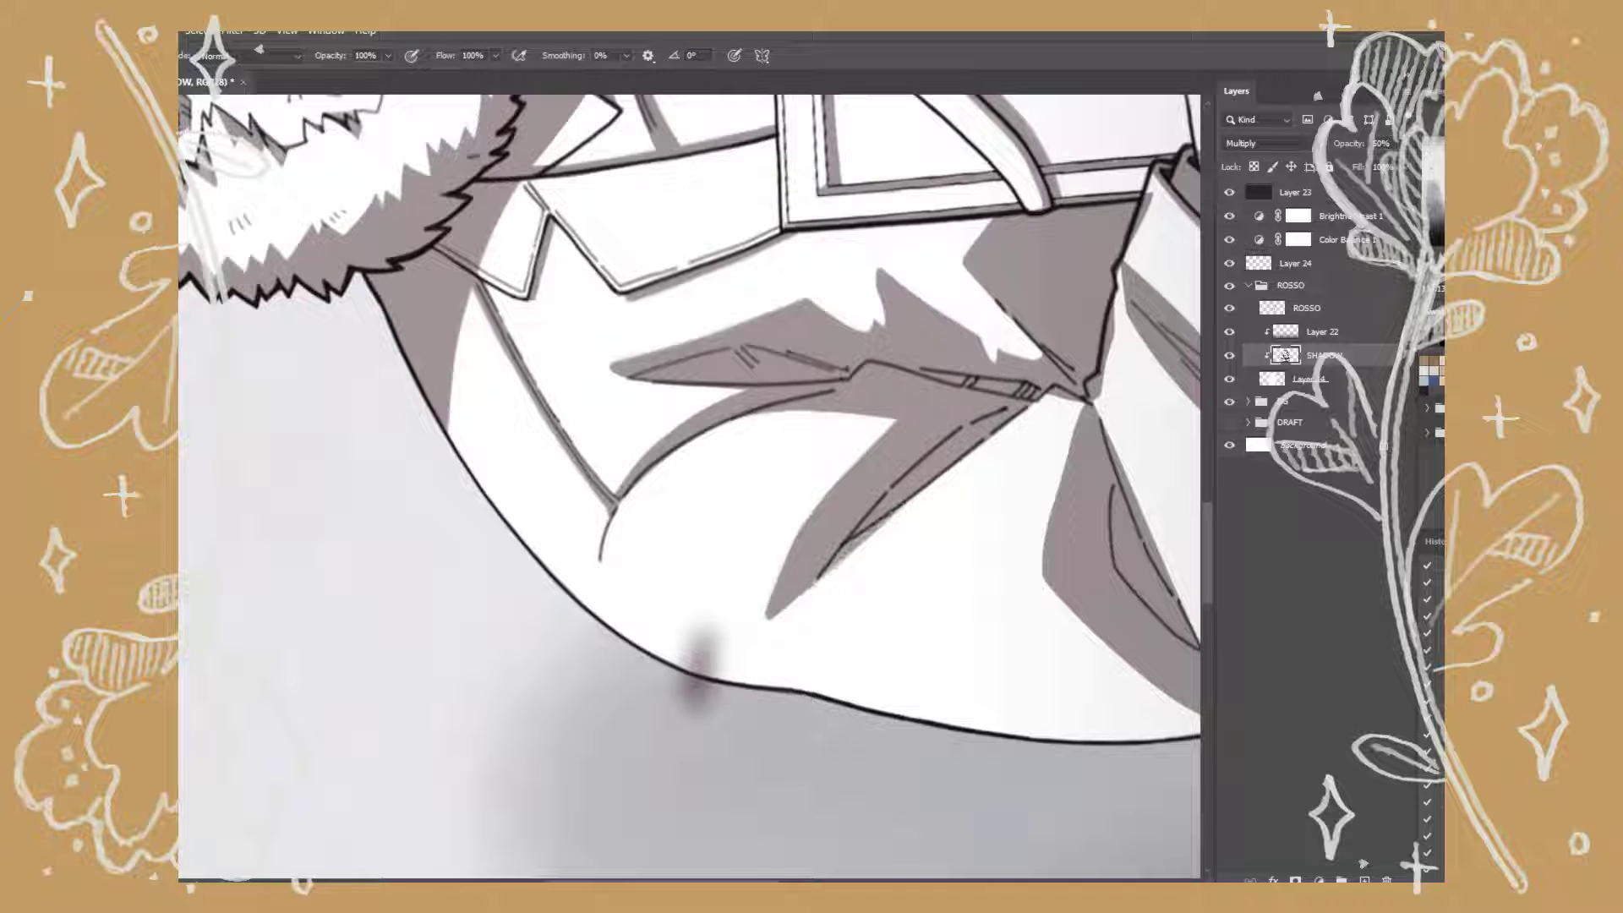
{"action": "left_click_drag", "start_coordinate": [689, 486], "coordinate": [592, 423]}
{"action": "left_click_drag", "start_coordinate": [782, 396], "coordinate": [668, 533]}
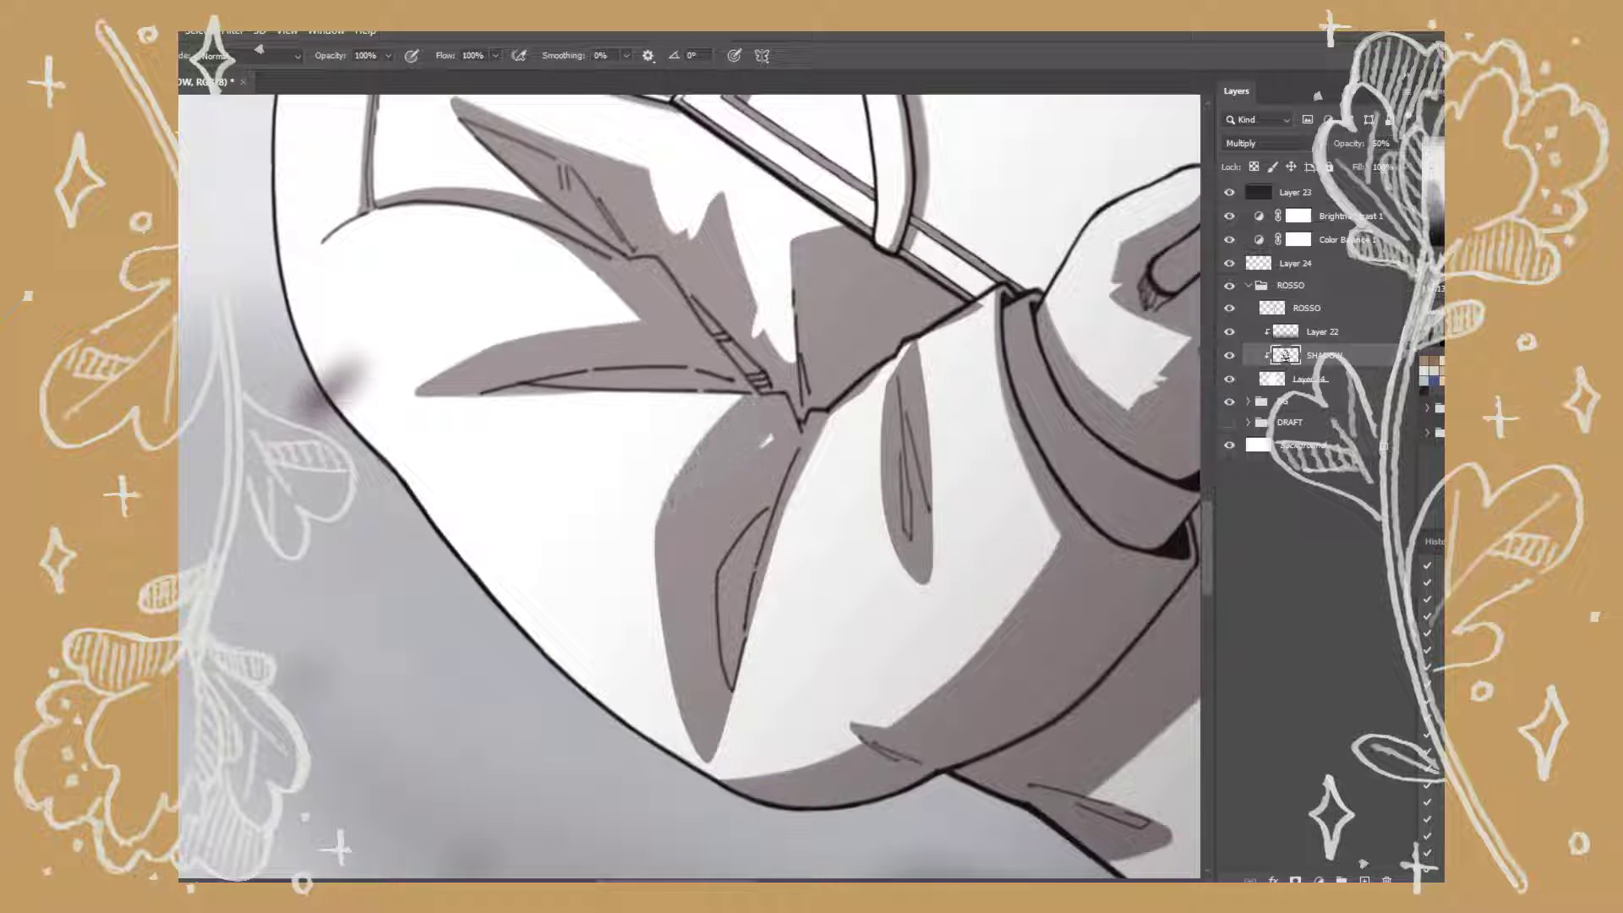
Fill and round off the left elbow's large fold shadow, erasing the spill along its outer edge and the forearm.
{"action": "left_click_drag", "start_coordinate": [719, 414], "coordinate": [676, 659]}
{"action": "key", "text": "e"}
{"action": "left_click_drag", "start_coordinate": [676, 727], "coordinate": [668, 625]}
{"action": "left_click_drag", "start_coordinate": [811, 415], "coordinate": [794, 520]}
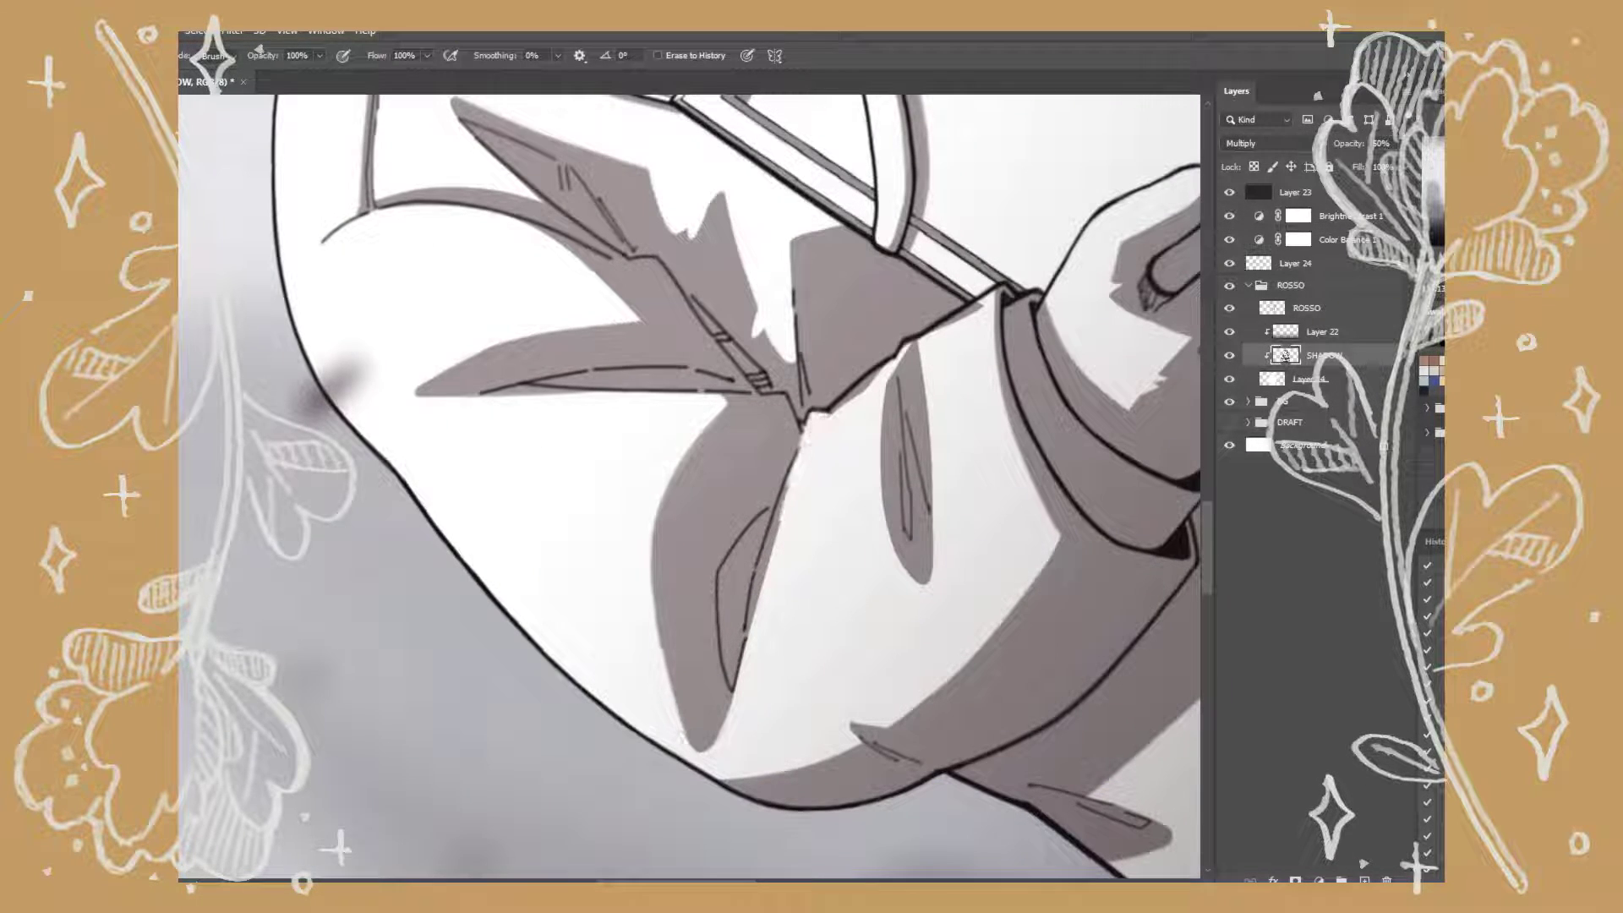
{"action": "left_click_drag", "start_coordinate": [791, 461], "coordinate": [753, 634]}
Erase the sides of the left forearm's crease shadow to leave thin, pointed folds.
{"action": "mouse_move", "coordinate": [879, 372]}
{"action": "left_mouse_down"}
{"action": "mouse_move", "coordinate": [833, 415]}
{"action": "mouse_move", "coordinate": [917, 579]}
{"action": "left_mouse_up"}
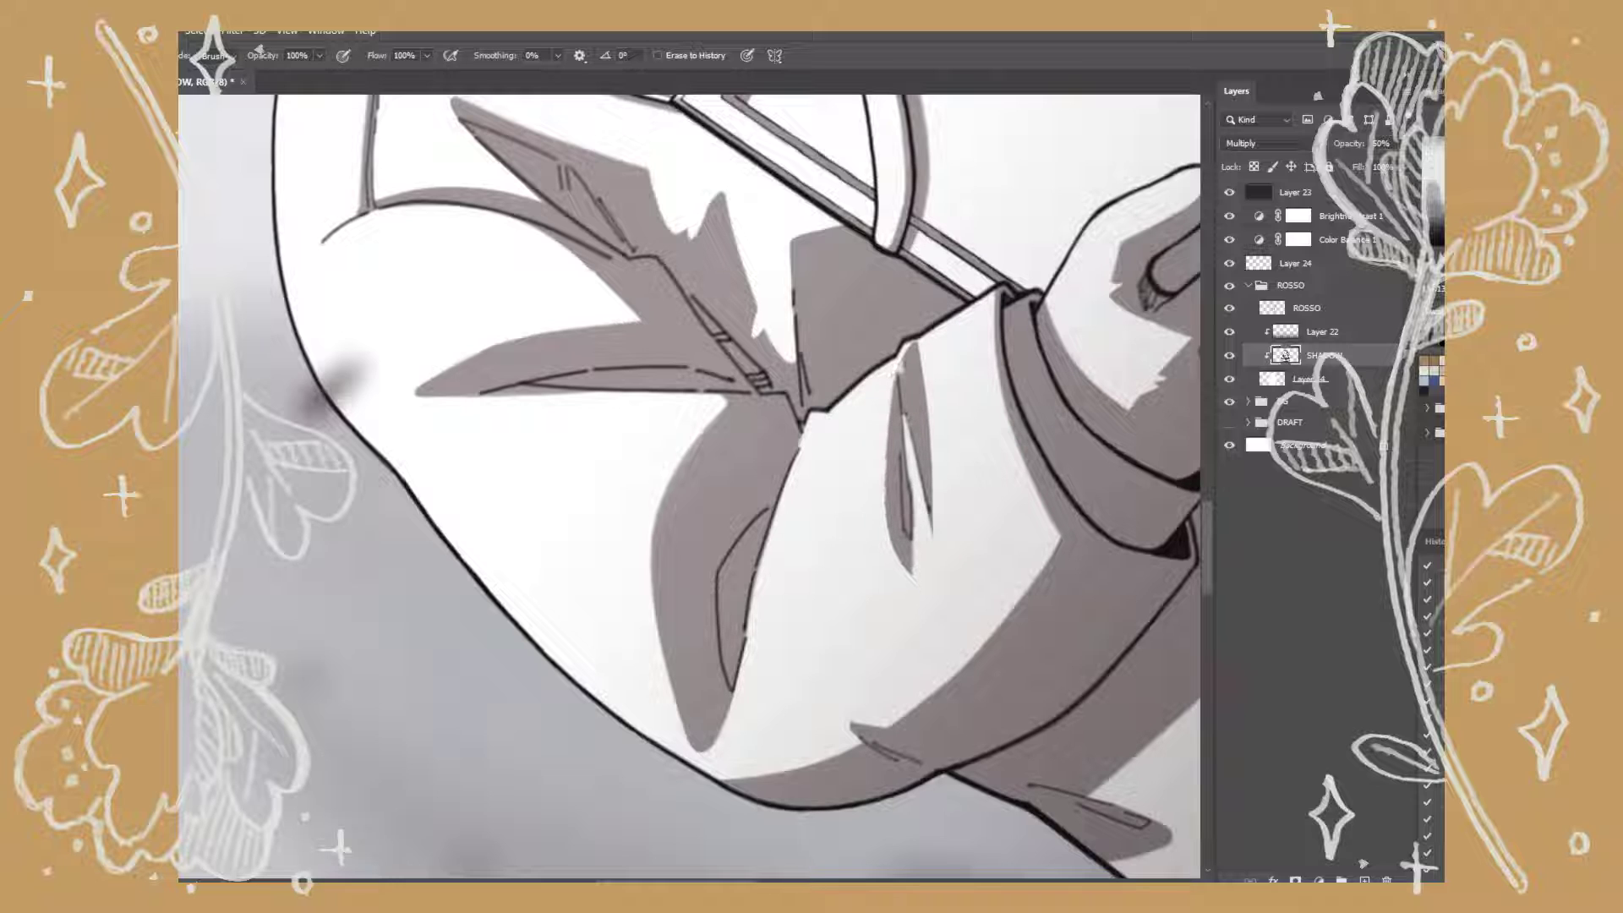
{"action": "mouse_move", "coordinate": [925, 346]}
{"action": "left_mouse_down"}
{"action": "mouse_move", "coordinate": [928, 534]}
{"action": "mouse_move", "coordinate": [909, 430]}
{"action": "left_mouse_up"}
{"action": "key", "text": "b"}
{"action": "key", "text": "Escape"}
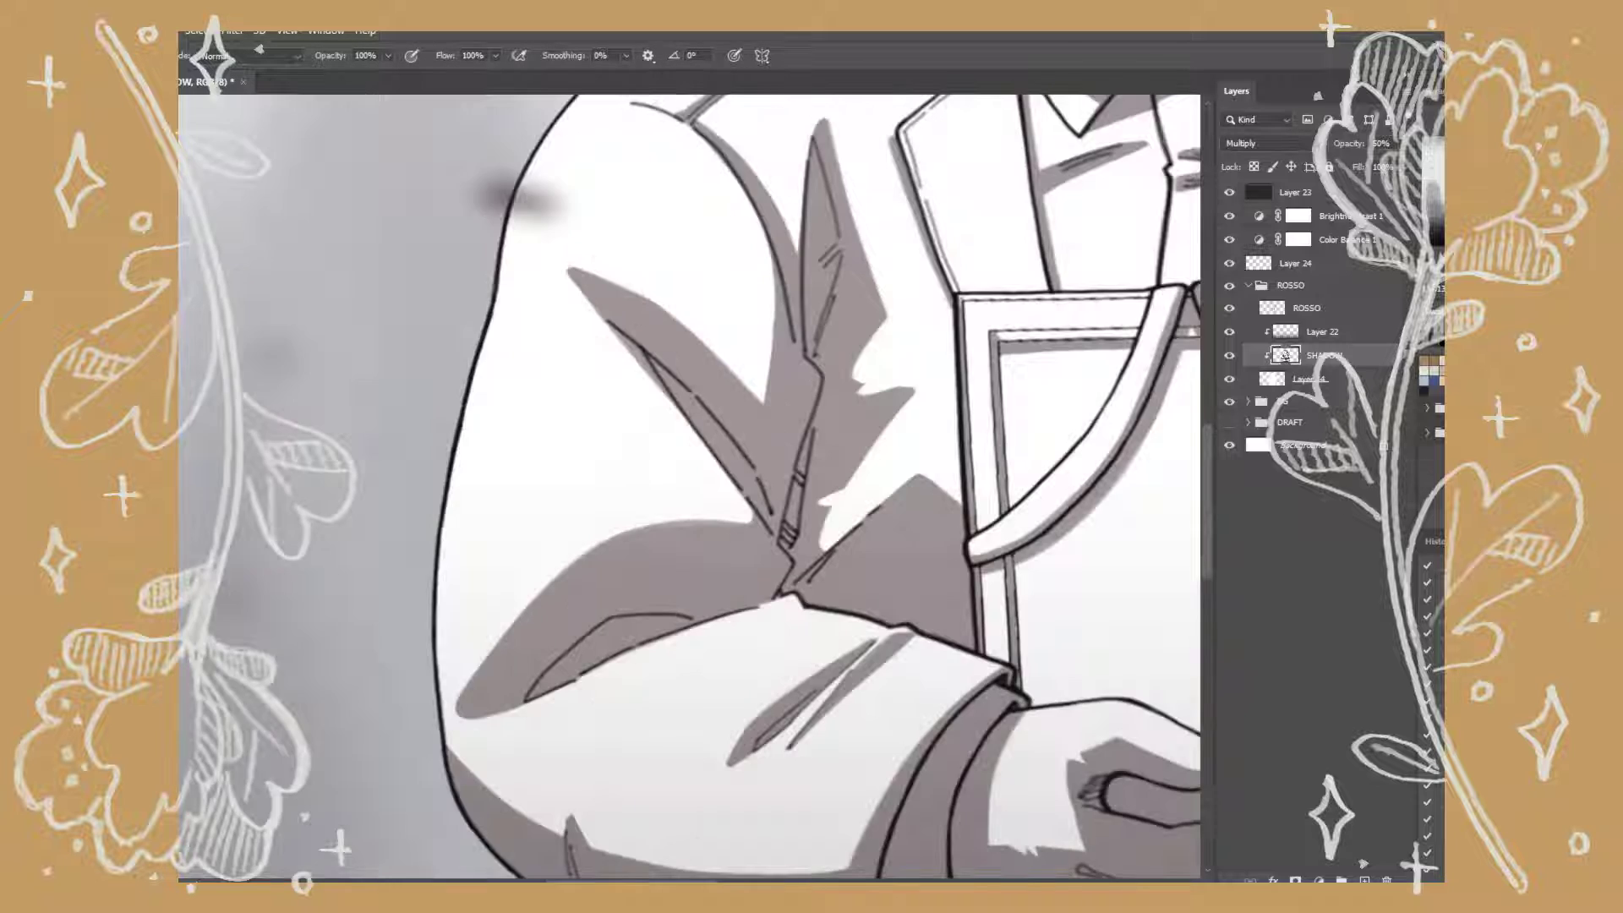
Duplicate the SHADOW layer and add a new clipped layer beneath the shadows for the base colours.
{"action": "key", "text": "ctrl+plus"}
{"action": "key", "text": "ctrl+minus"}
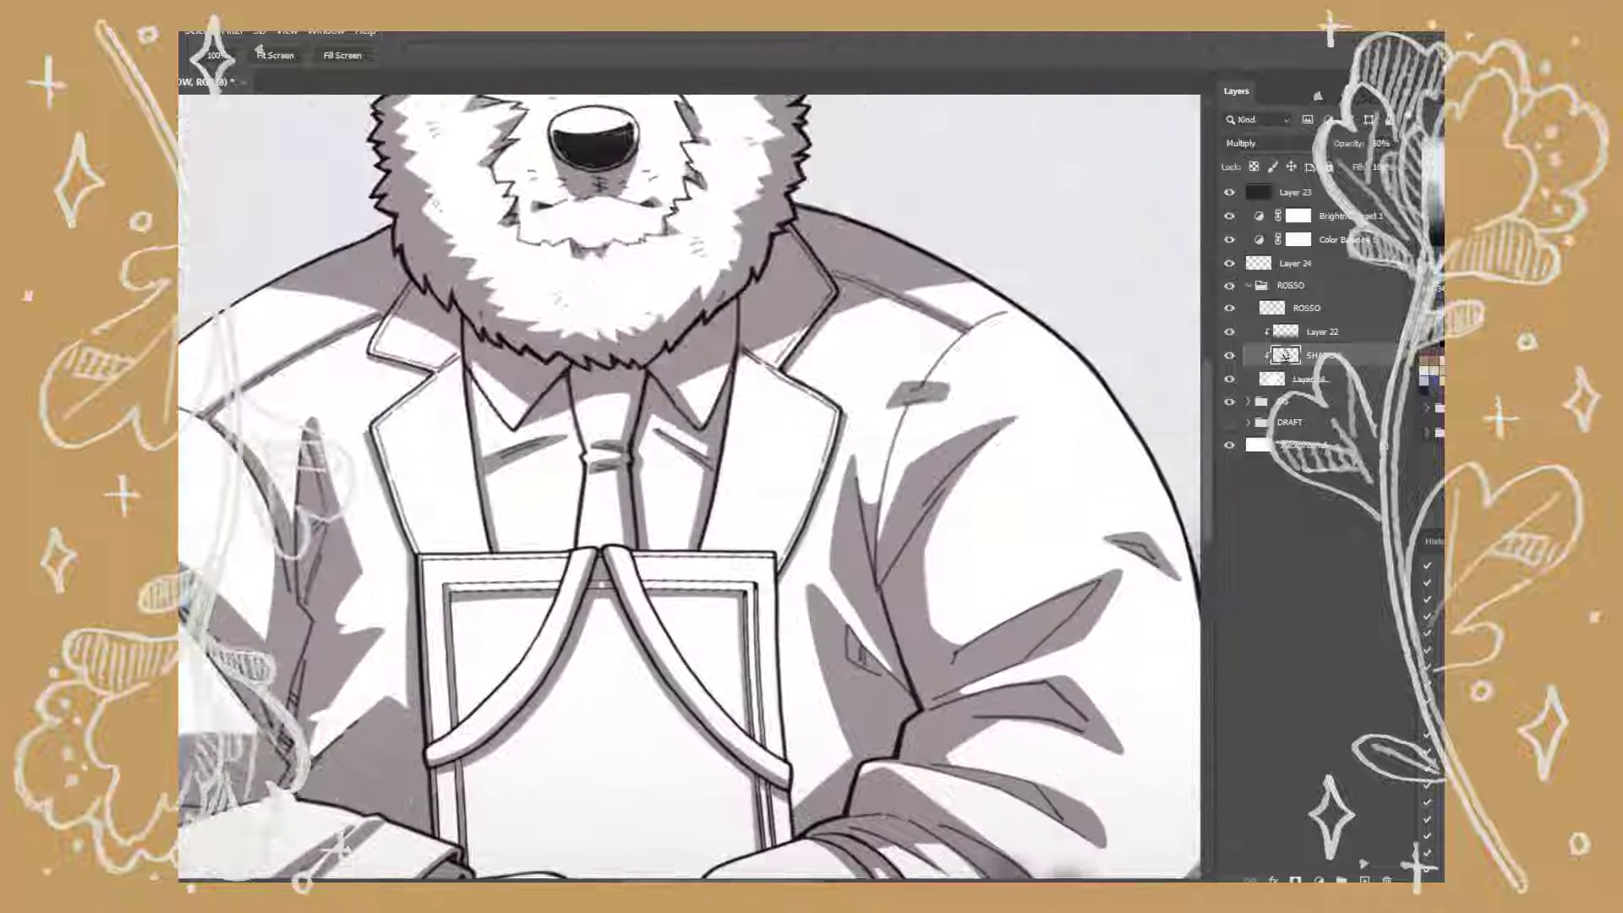
{"action": "key", "text": "ctrl+minus"}
{"action": "key", "text": "ctrl+j"}
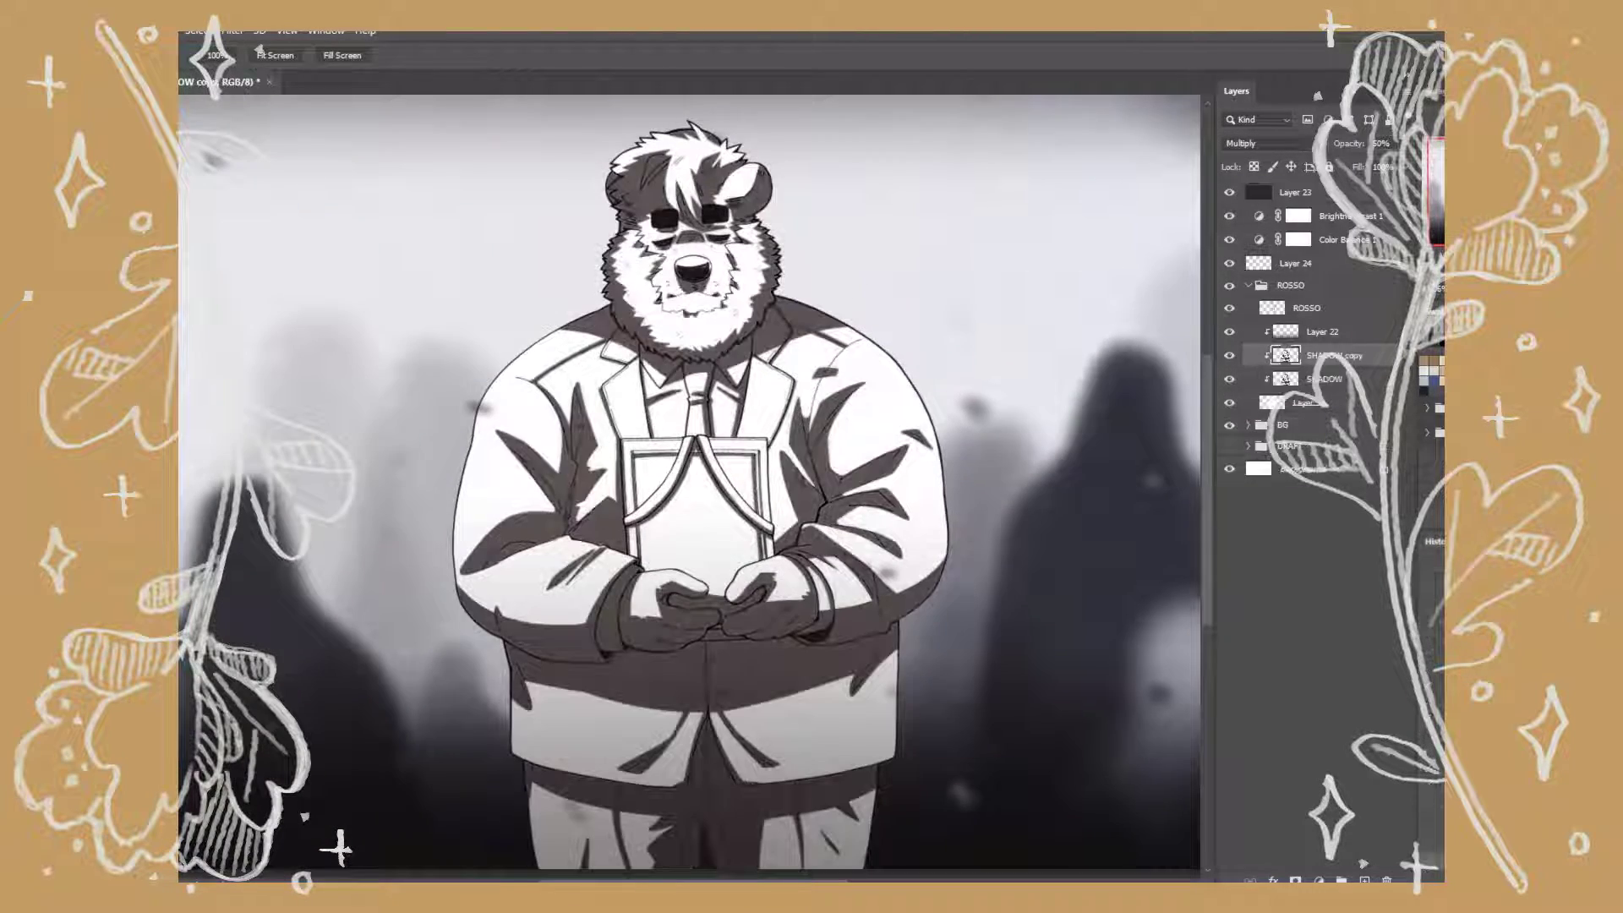
{"action": "key", "text": "ctrl+shift+n"}
Select the bear's head and hands on the line art and fill them with brown on the new clipped layer.
{"action": "key", "text": "w"}
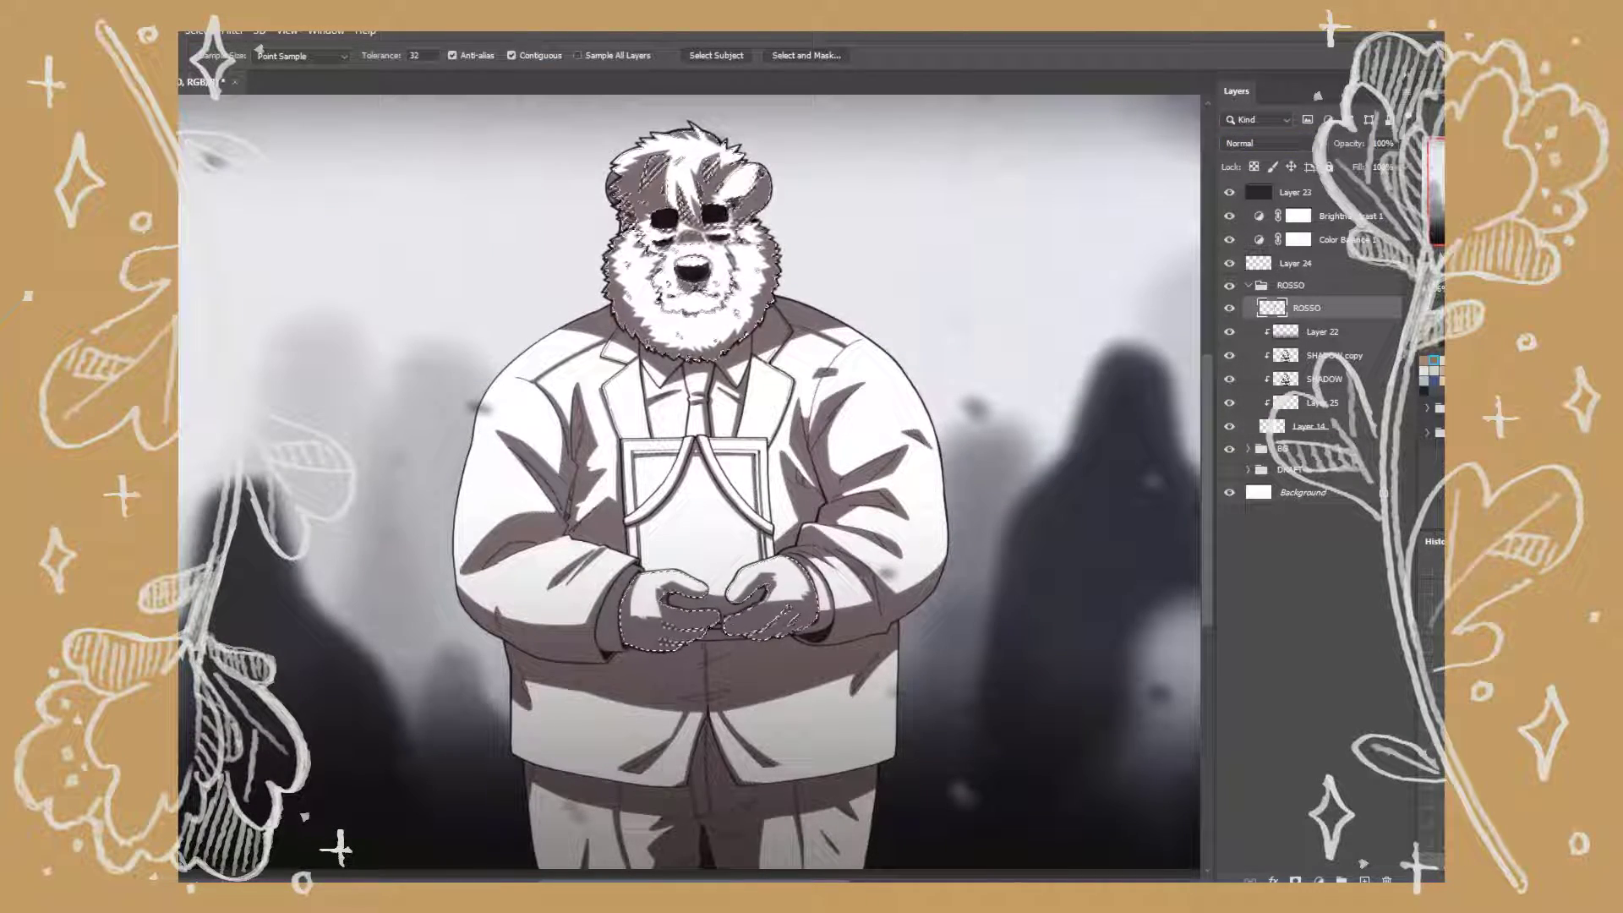
{"action": "key", "text": "l"}
{"action": "left_click_drag", "start_coordinate": [617, 301], "coordinate": [773, 292]}
{"action": "left_click", "coordinate": [1322, 402]}
{"action": "key", "text": "alt+BackSpace"}
{"action": "key", "text": "ctrl+d"}
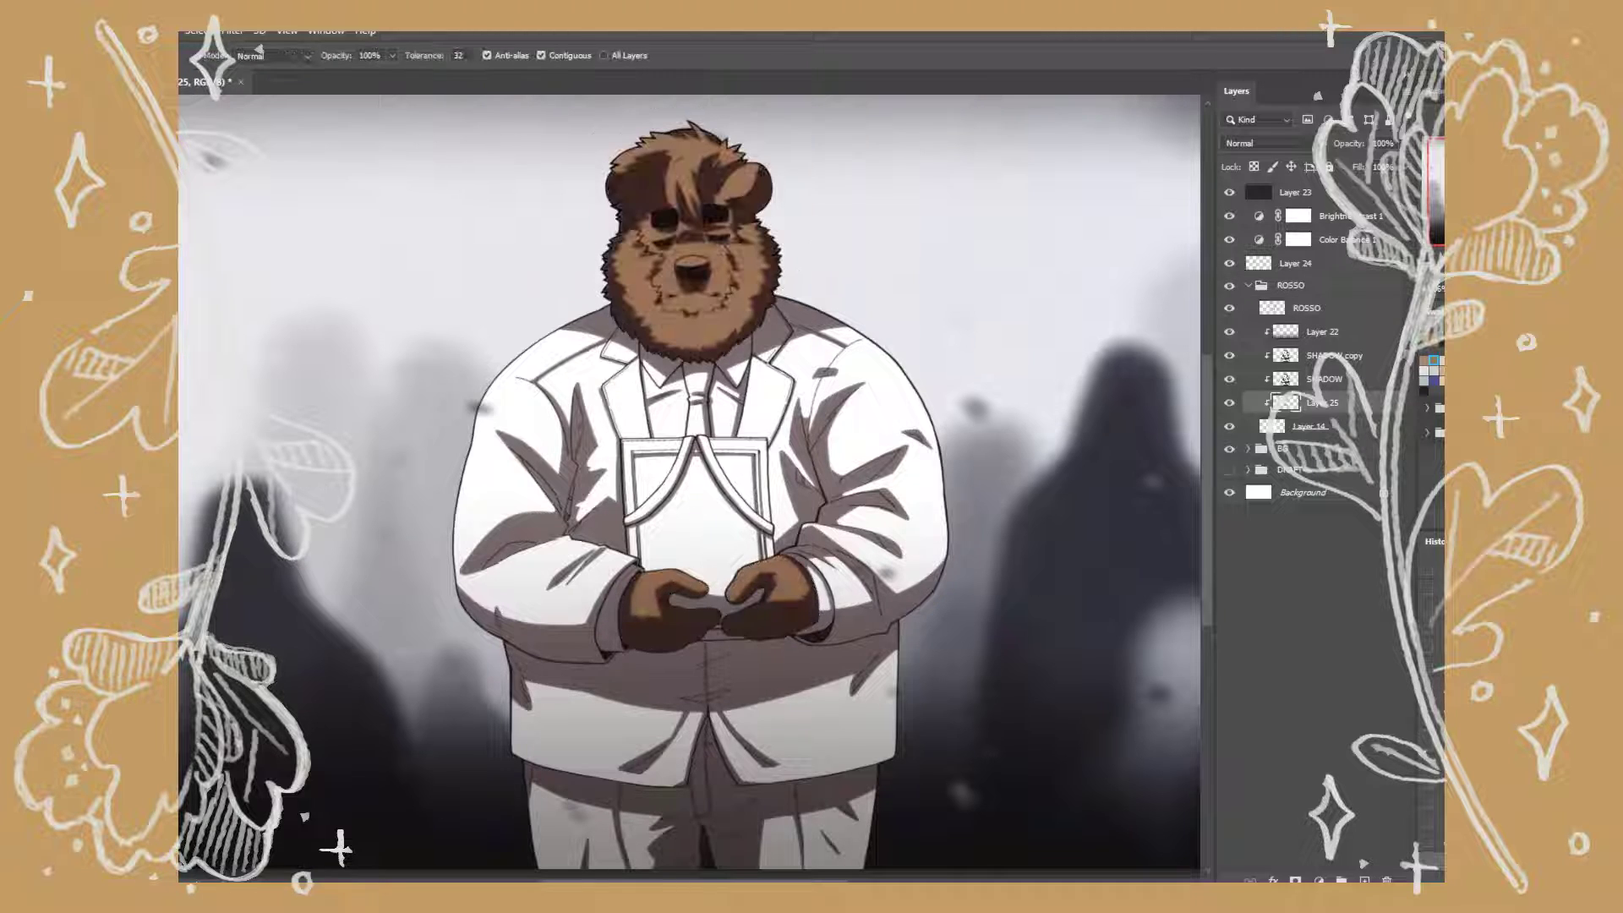
{"action": "key", "text": "b"}
{"action": "key", "text": "ctrl+plus"}
{"action": "scroll", "coordinate": [689, 482], "scroll_direction": "down", "scroll_amount": 5}
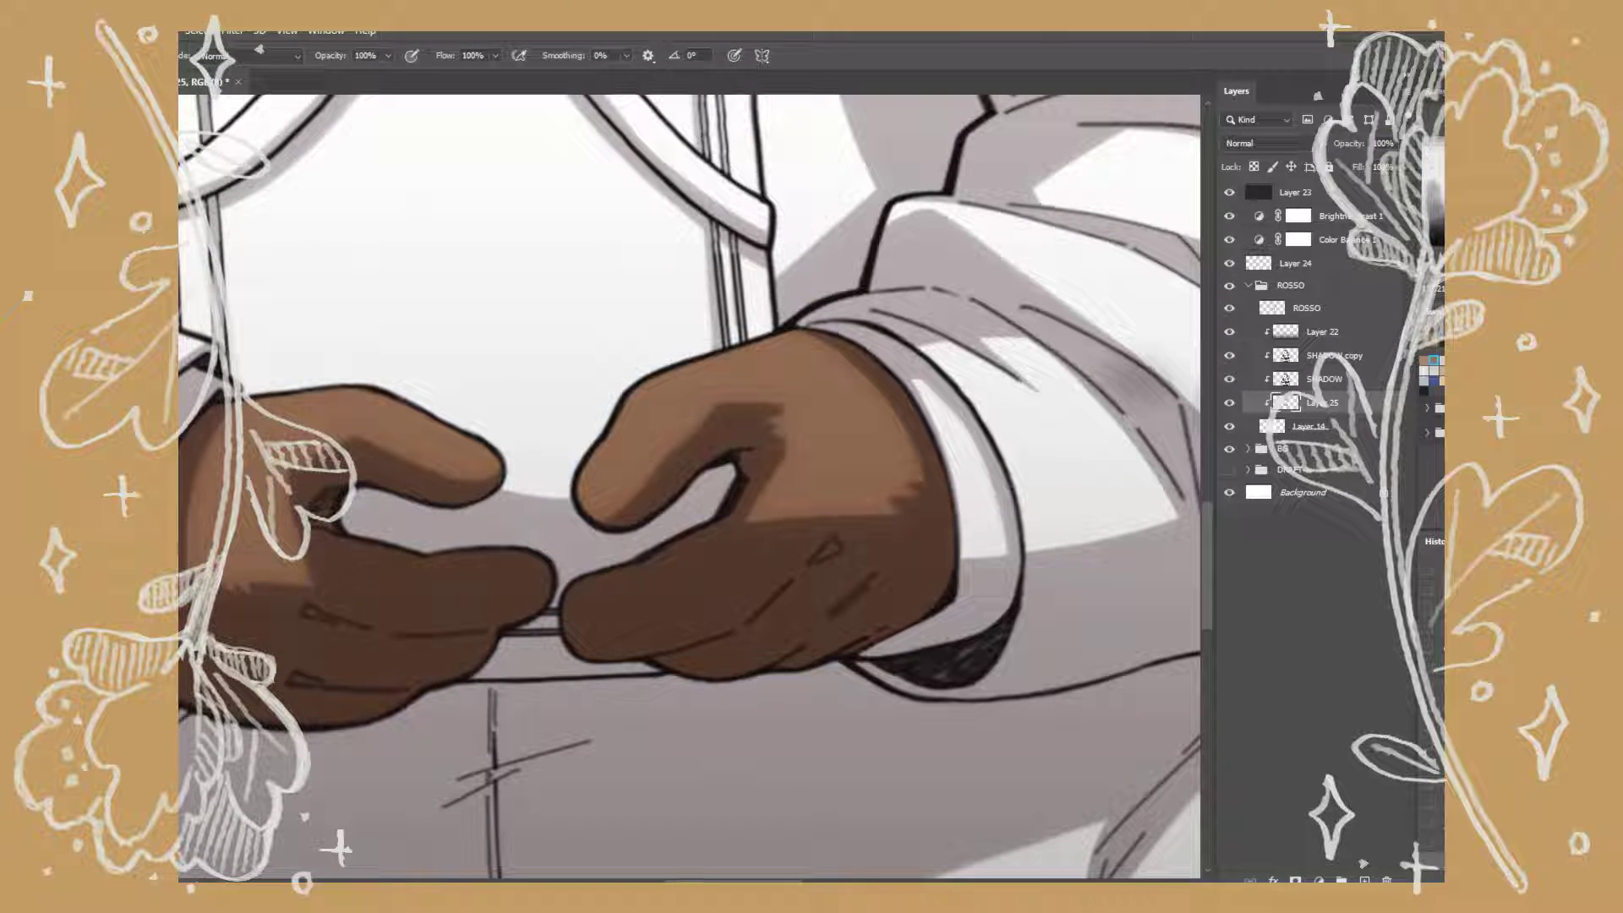
{"action": "key", "text": "ctrl+minus"}
{"action": "key", "text": "ctrl+minus"}
Fill the beard with dark navy on a new clipped layer and cover its jagged edges.
{"action": "key", "text": "ctrl+shift+n"}
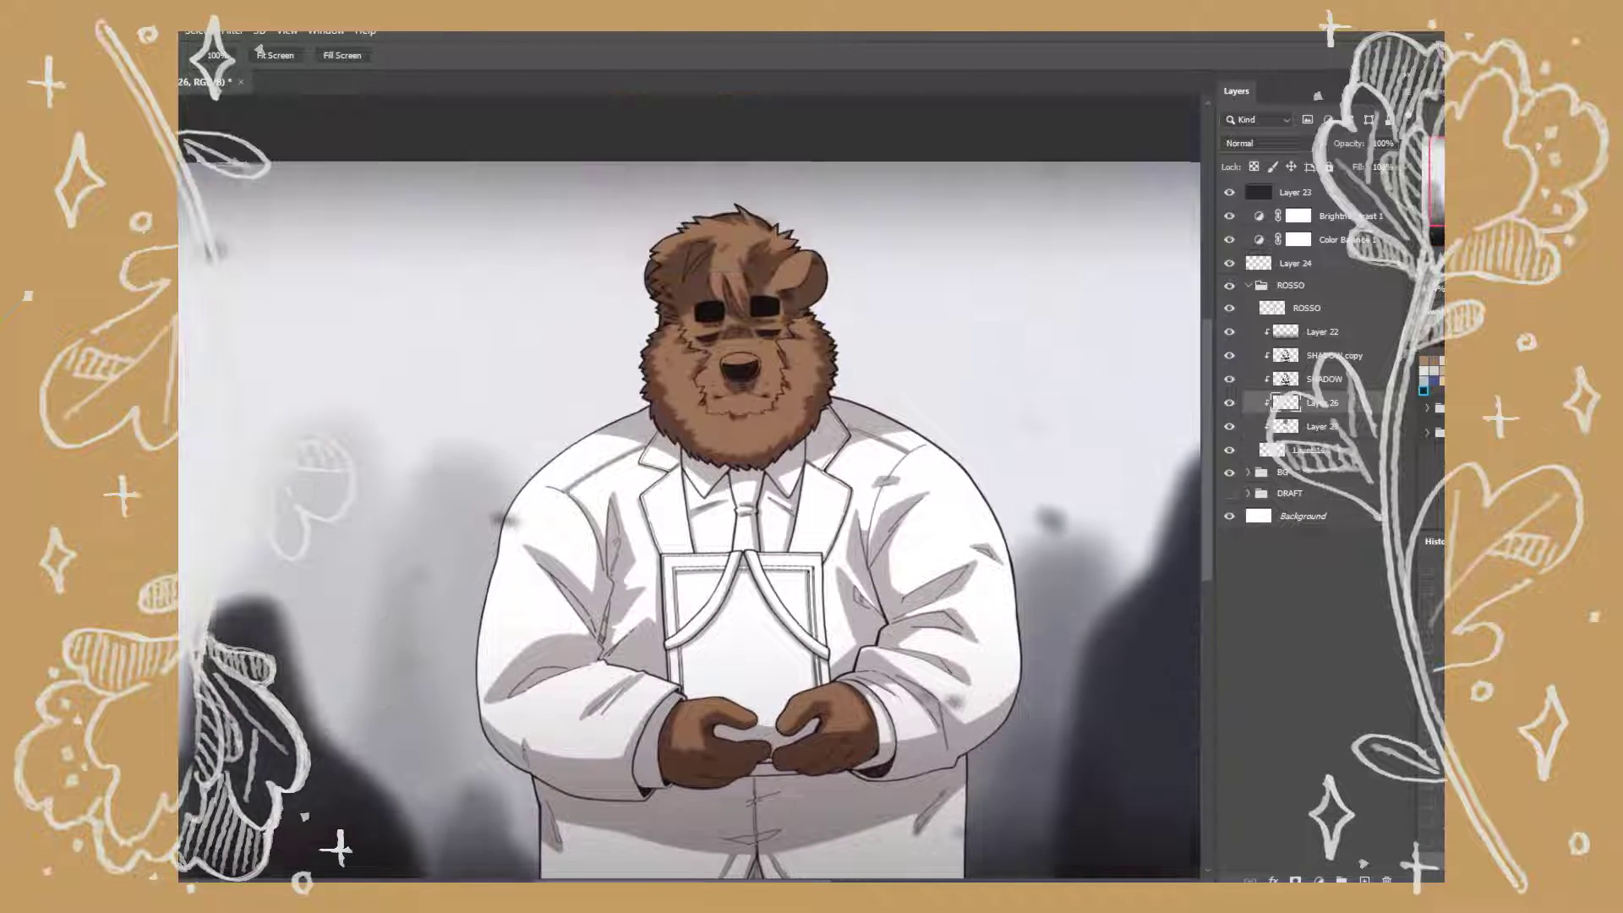
{"action": "key", "text": "w"}
{"action": "key", "text": "alt+BackSpace"}
{"action": "key", "text": "ctrl+d"}
{"action": "key", "text": "ctrl+plus"}
{"action": "key", "text": "ctrl+plus"}
{"action": "key", "text": "b"}
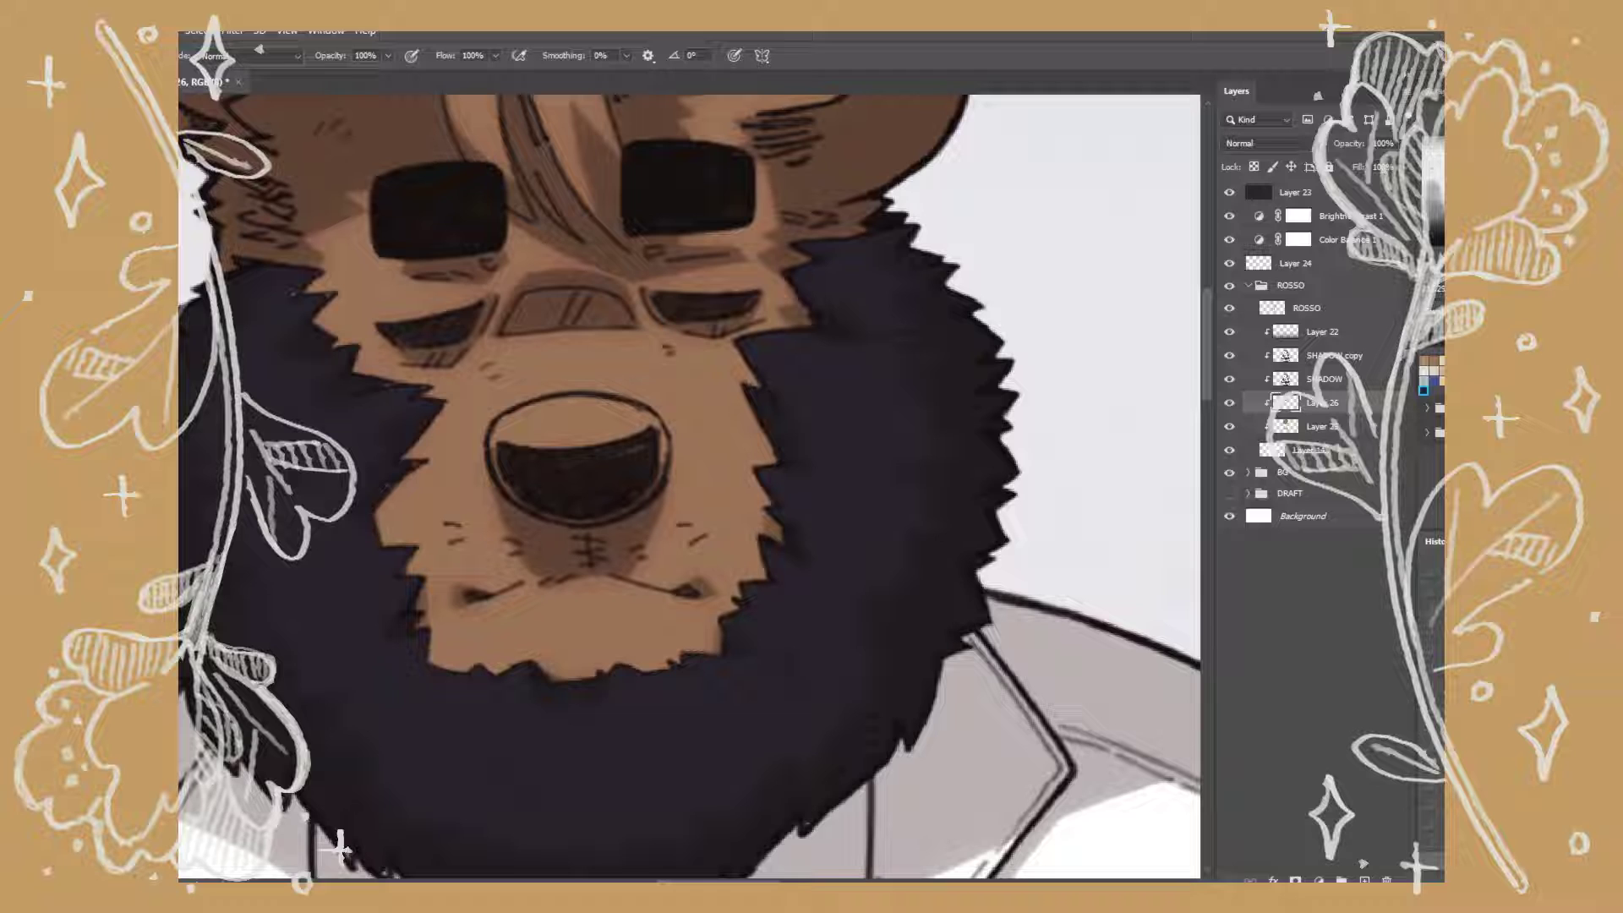
{"action": "scroll", "coordinate": [339, 845], "scroll_direction": "left", "scroll_amount": 3}
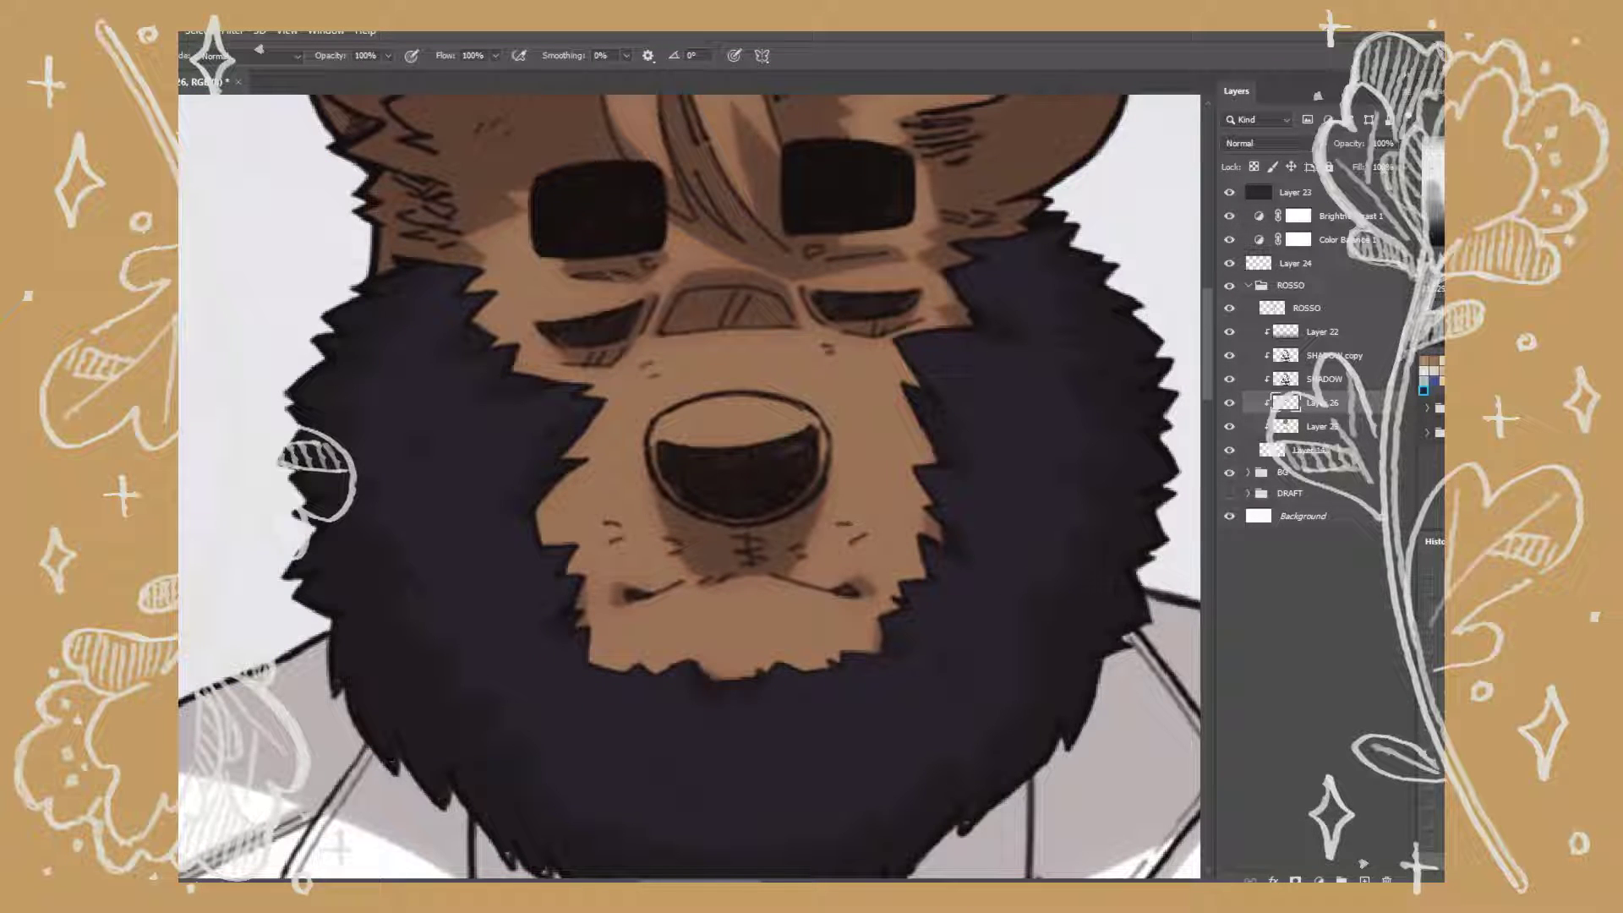
{"action": "scroll", "coordinate": [689, 486], "scroll_direction": "down", "scroll_amount": 3}
{"action": "scroll", "coordinate": [689, 486], "scroll_direction": "up", "scroll_amount": 3}
{"action": "scroll", "coordinate": [689, 486], "scroll_direction": "down", "scroll_amount": 4}
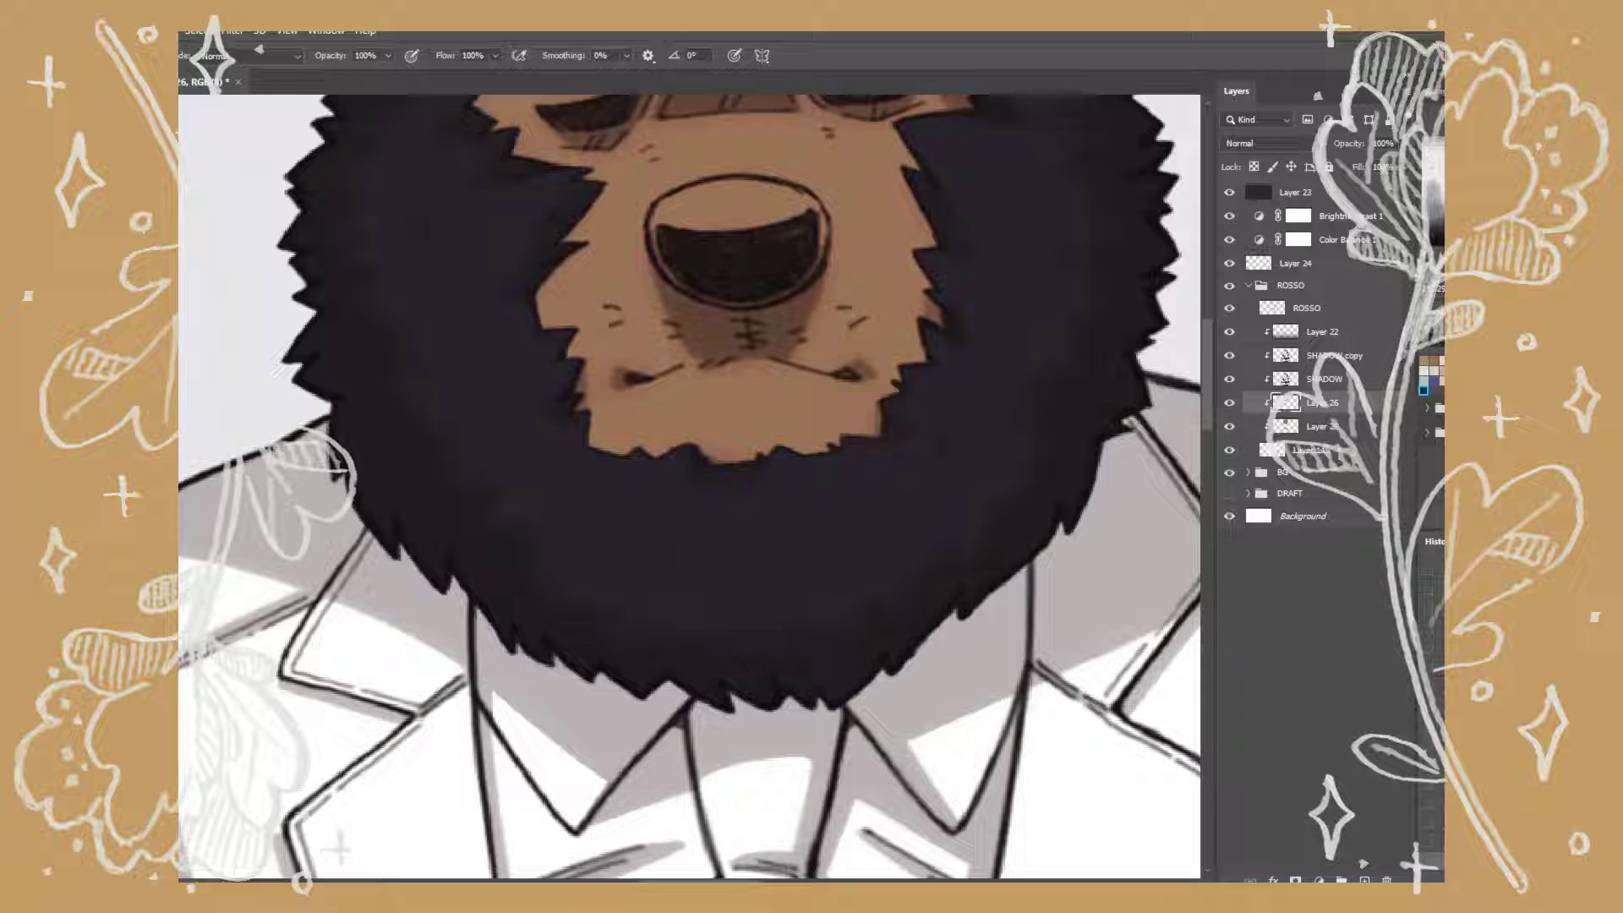
{"action": "scroll", "coordinate": [689, 486], "scroll_direction": "up", "scroll_amount": 2}
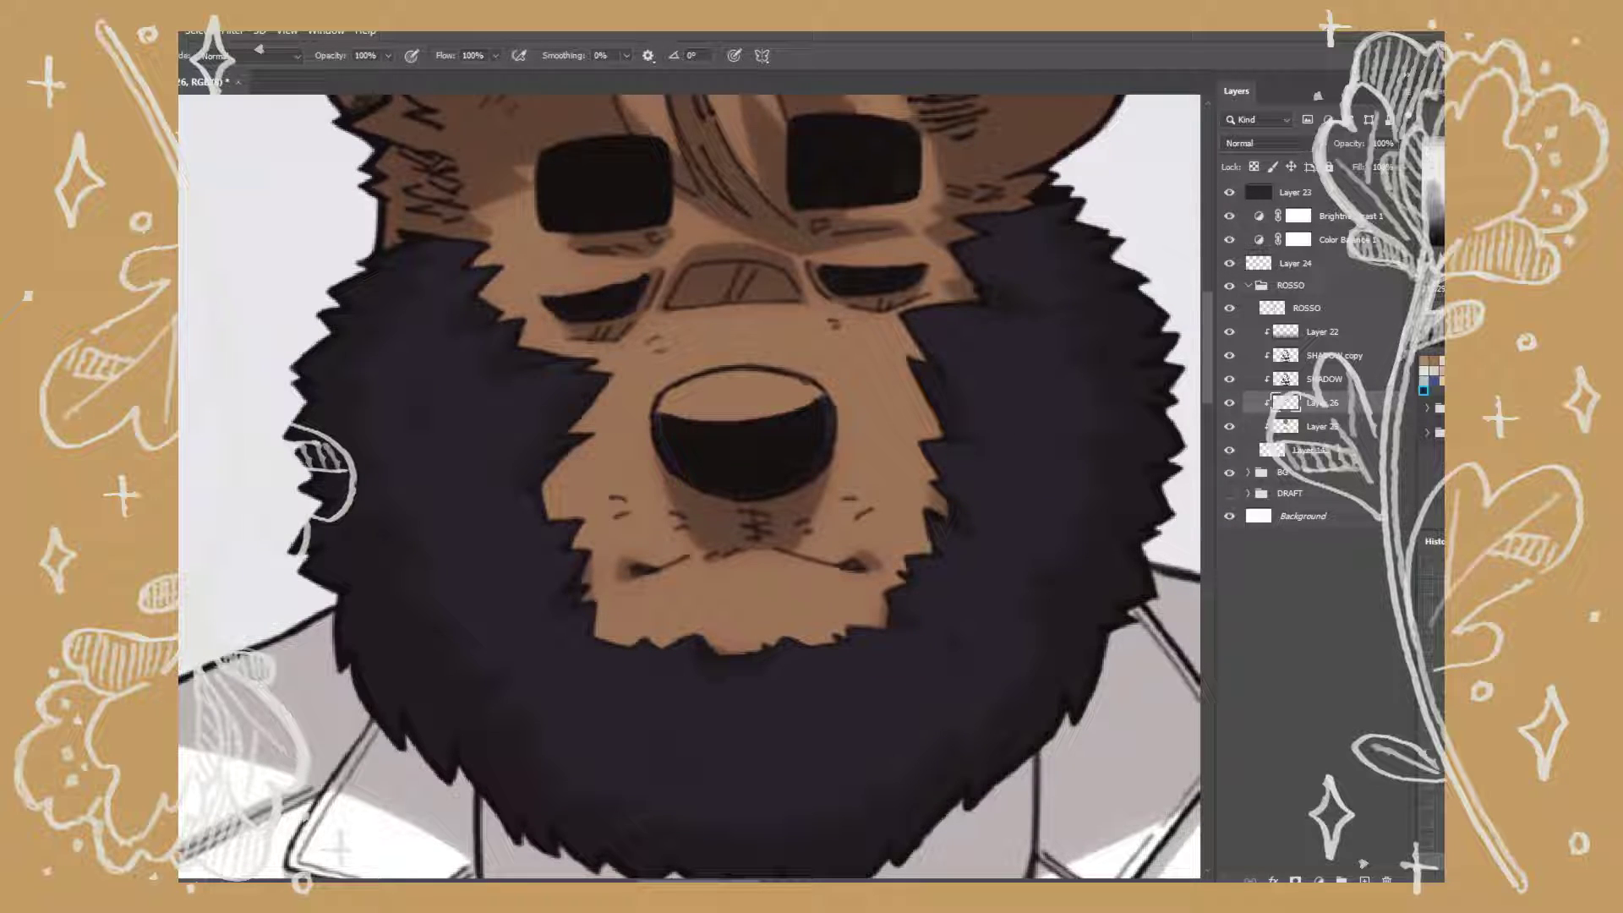
Colour the top of the nose cream on a clipped layer and set the muzzle shading layer to Soft Light at 50% opacity.
{"action": "key", "text": "ctrl+shift+n"}
{"action": "mouse_move", "coordinate": [701, 380]}
{"action": "left_mouse_down"}
{"action": "mouse_move", "coordinate": [744, 376]}
{"action": "mouse_move", "coordinate": [710, 397]}
{"action": "mouse_move", "coordinate": [795, 393]}
{"action": "left_mouse_up"}
{"action": "key", "text": "z"}
{"action": "left_click", "coordinate": [689, 486], "text": "alt"}
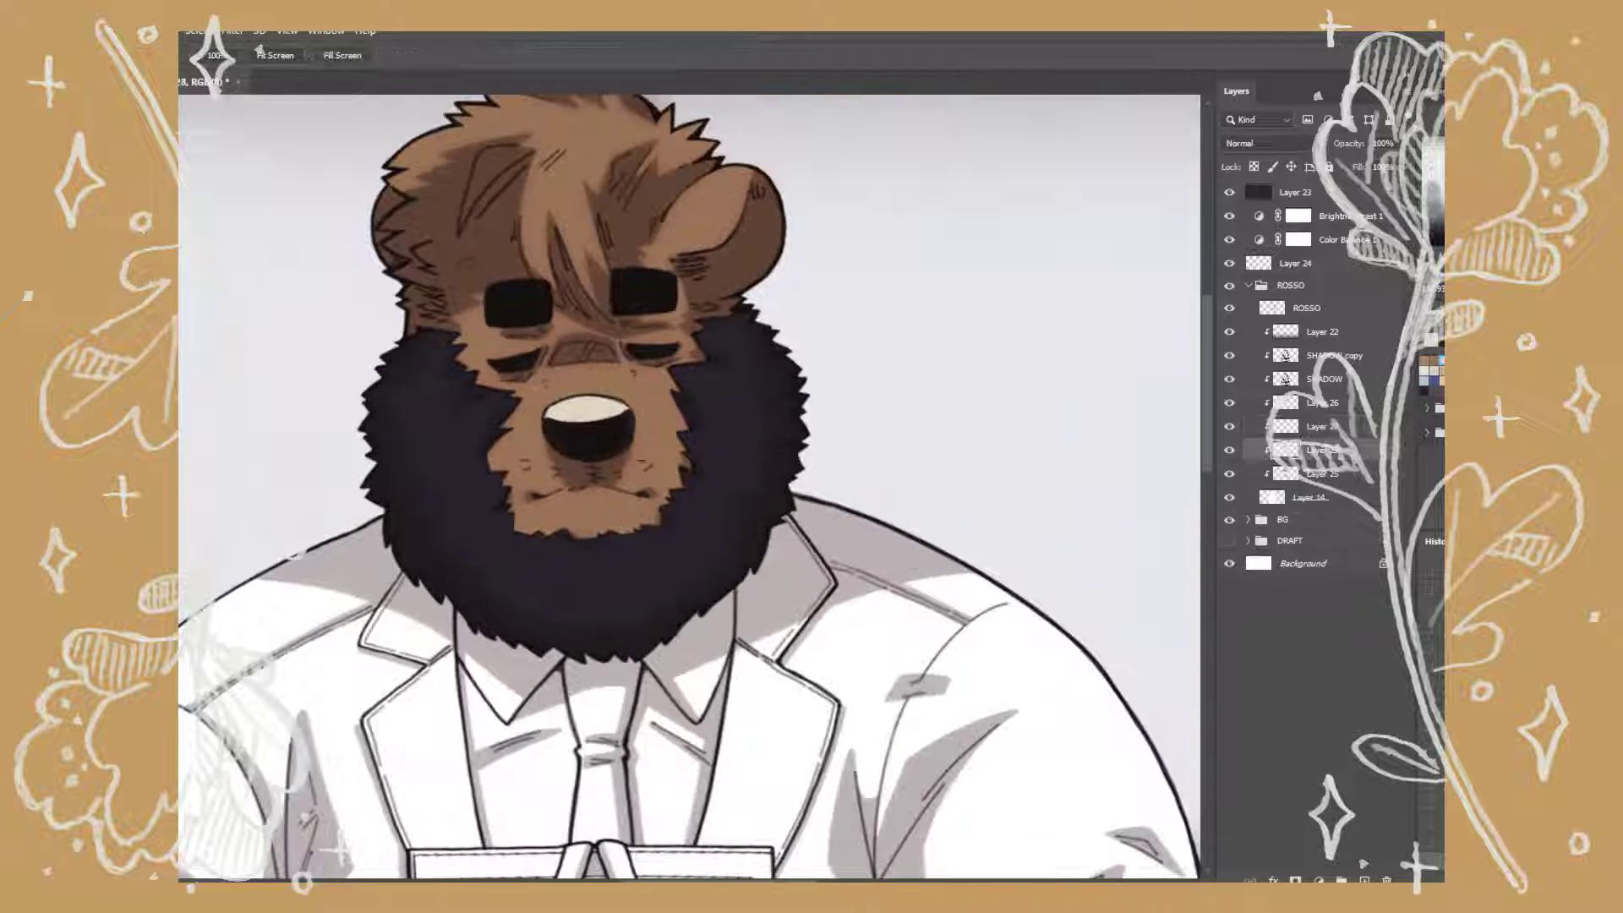
{"action": "key", "text": "5"}
{"action": "key", "text": "r"}
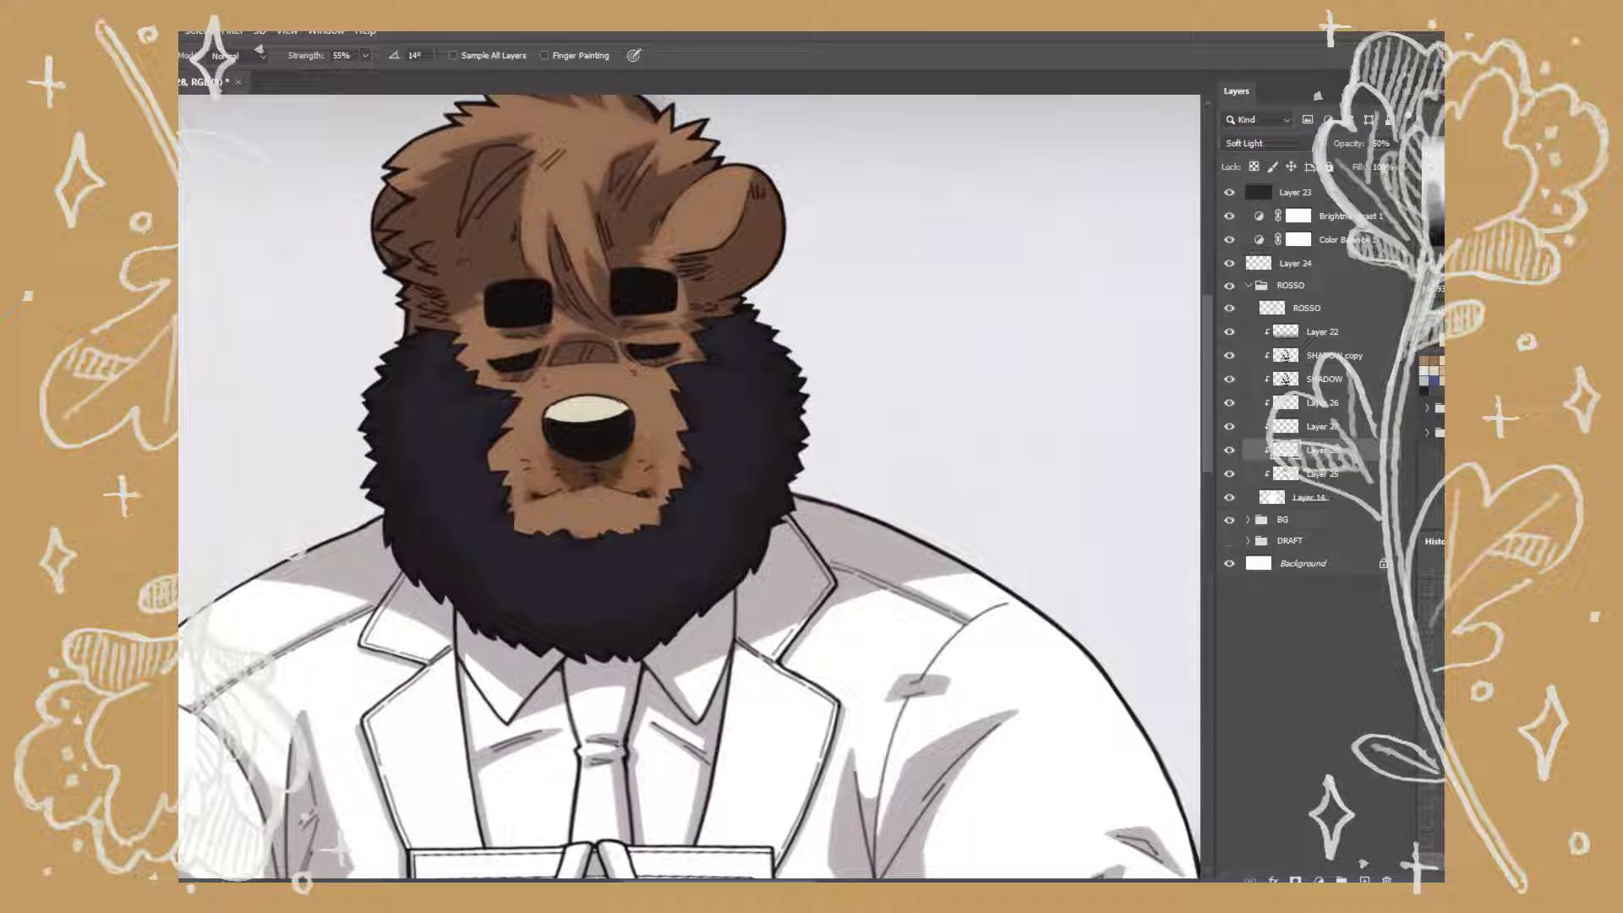
Fill the suit with very dark brown on a clipped layer and the shirt and cuffs with off-white on another above it.
{"action": "key", "text": "b"}
{"action": "scroll", "coordinate": [262, 554], "scroll_direction": "up", "scroll_amount": 1}
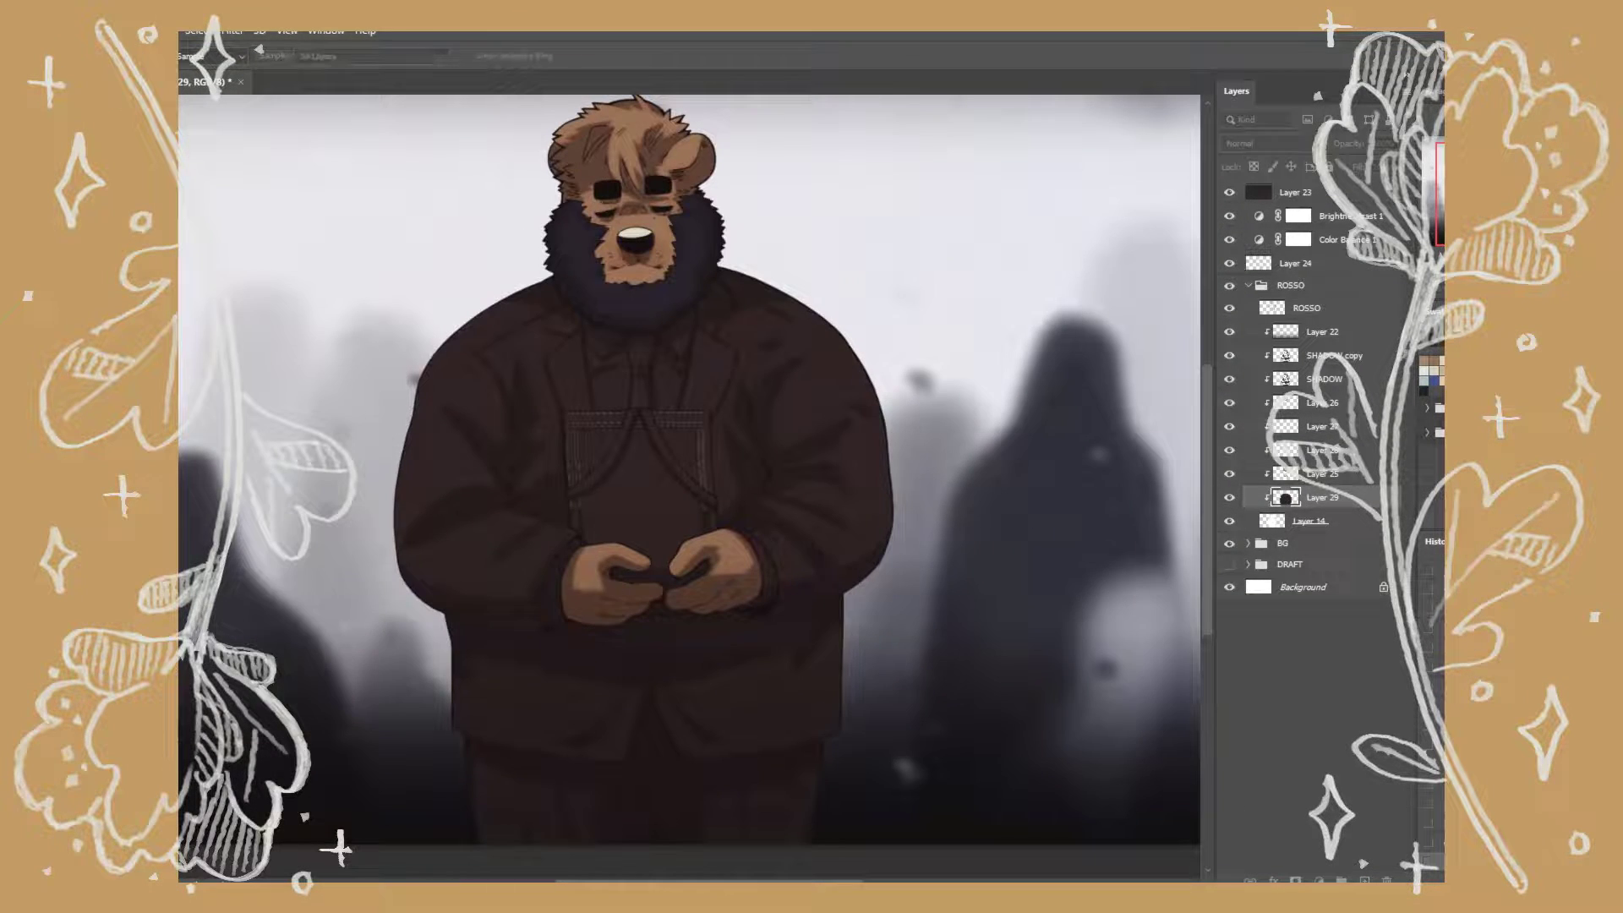
{"action": "left_click", "coordinate": [1322, 402]}
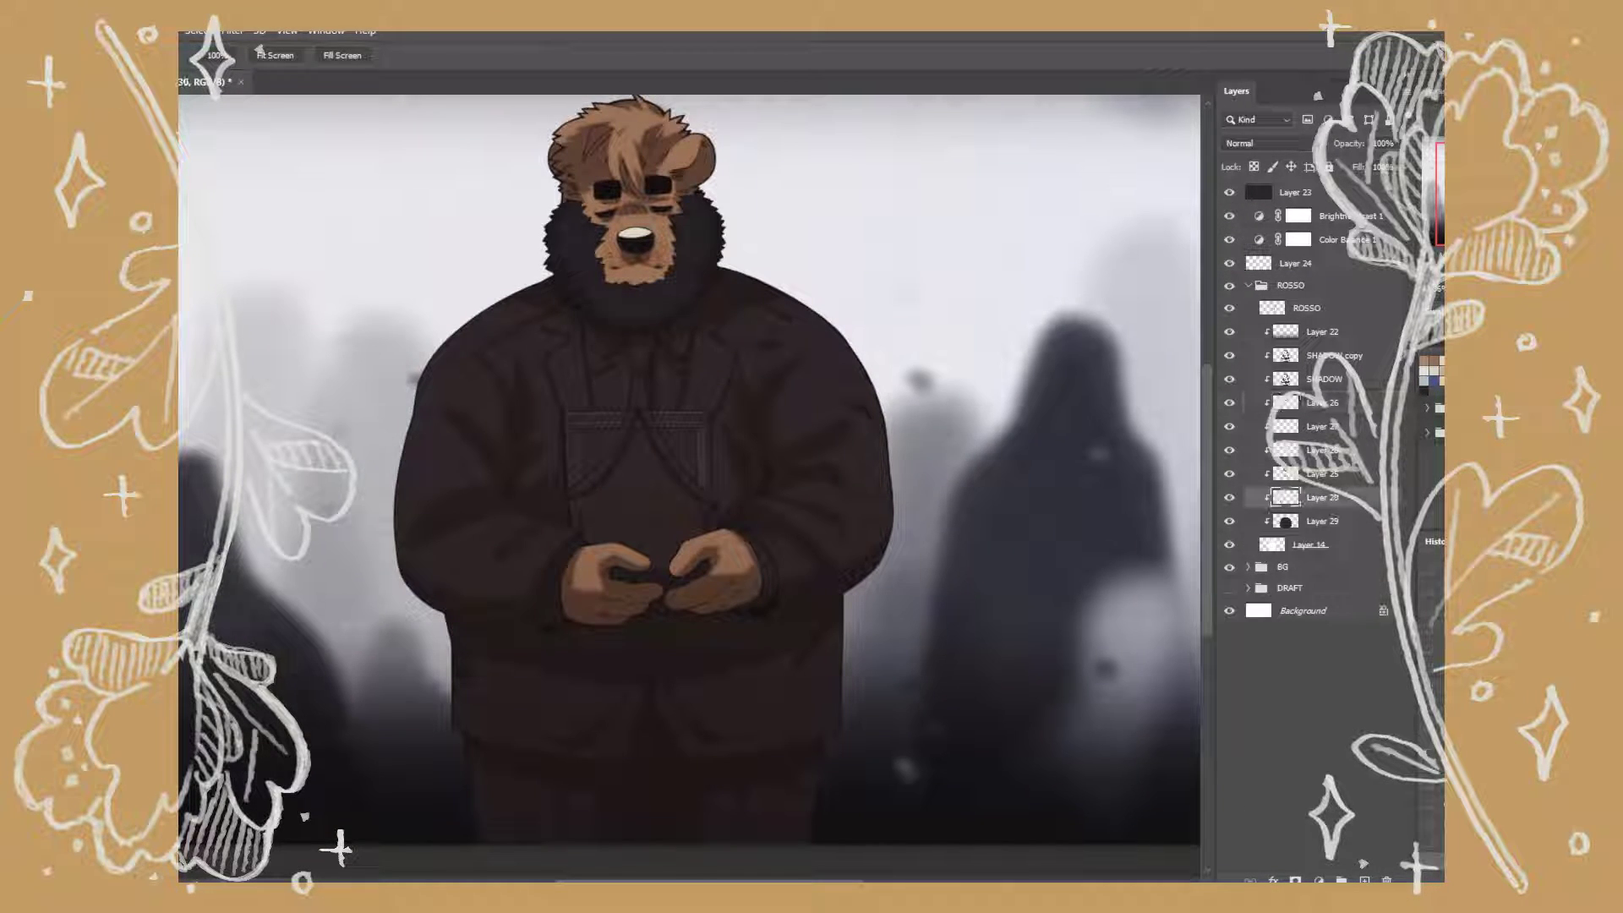
{"action": "key", "text": "w"}
{"action": "left_click", "coordinate": [1322, 497]}
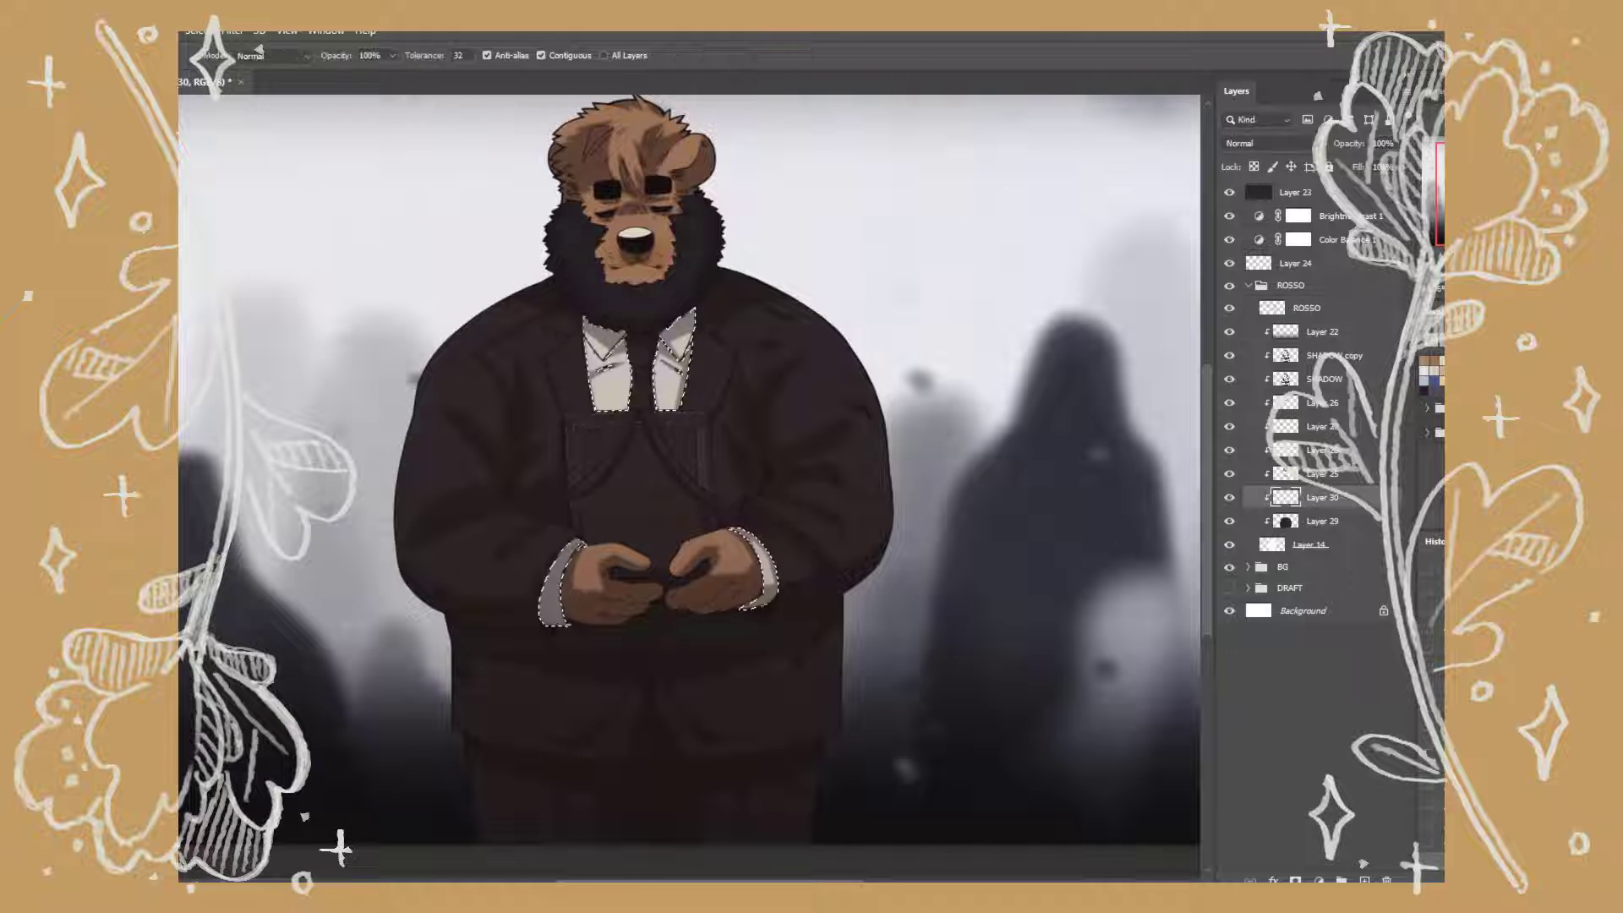
{"action": "key", "text": "b"}
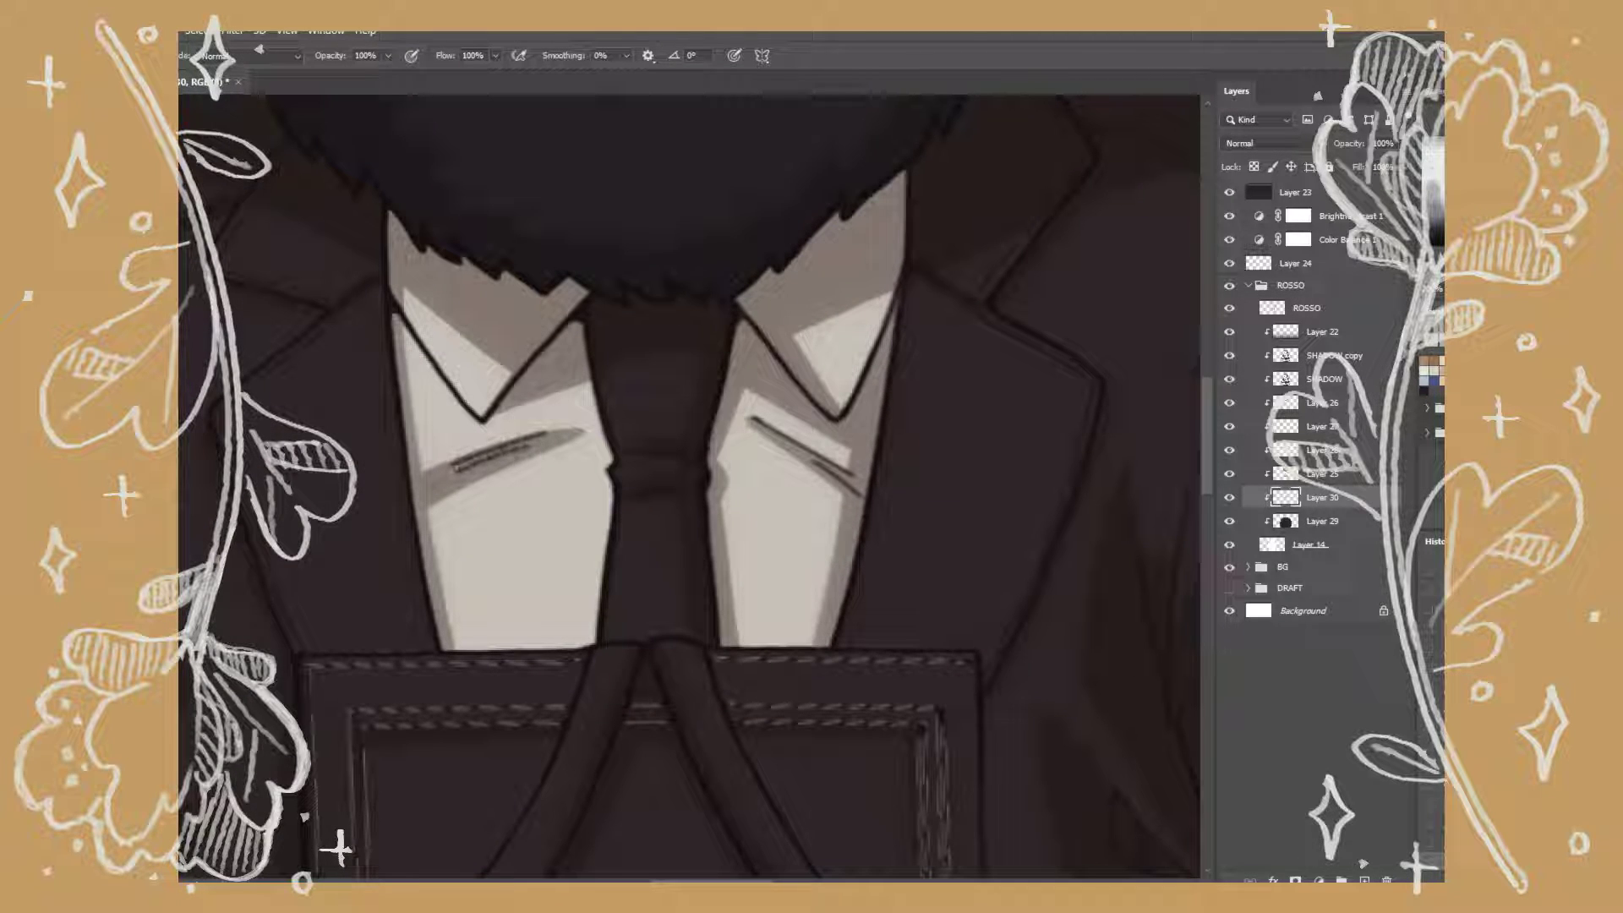
Outline the tie with the Lasso and fill it with dark navy on a new clipped layer.
{"action": "key", "text": "ctrl+shift+alt+n"}
{"action": "key", "text": "l"}
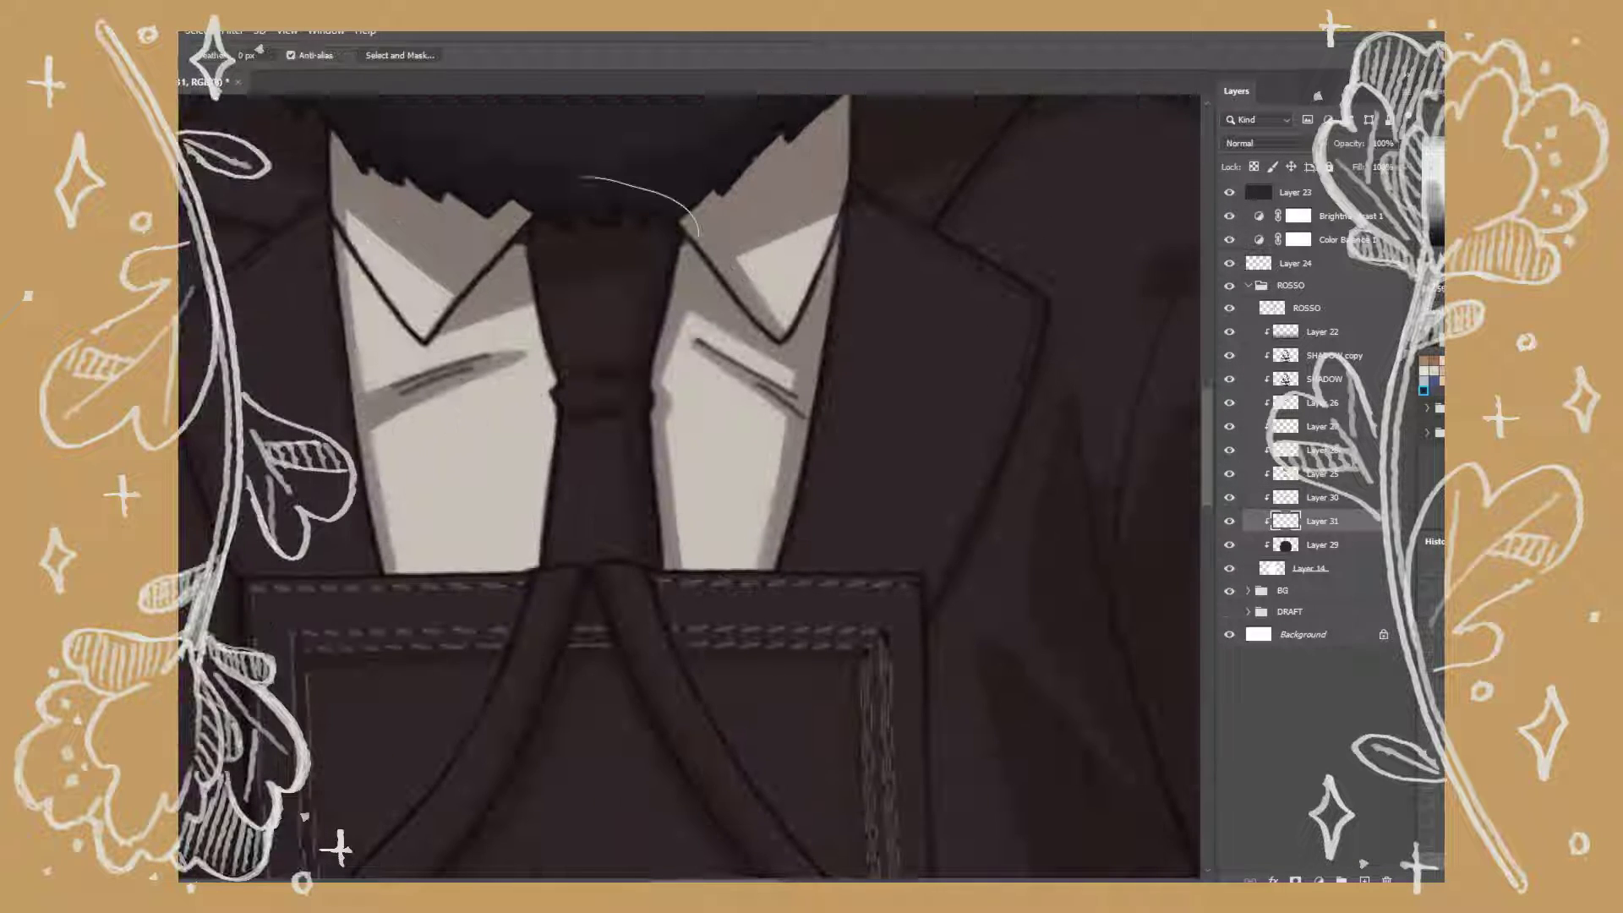
{"action": "key", "text": "alt+BackSpace"}
{"action": "key", "text": "ctrl+d"}
{"action": "key", "text": "z"}
{"action": "key", "text": "ctrl+minus"}
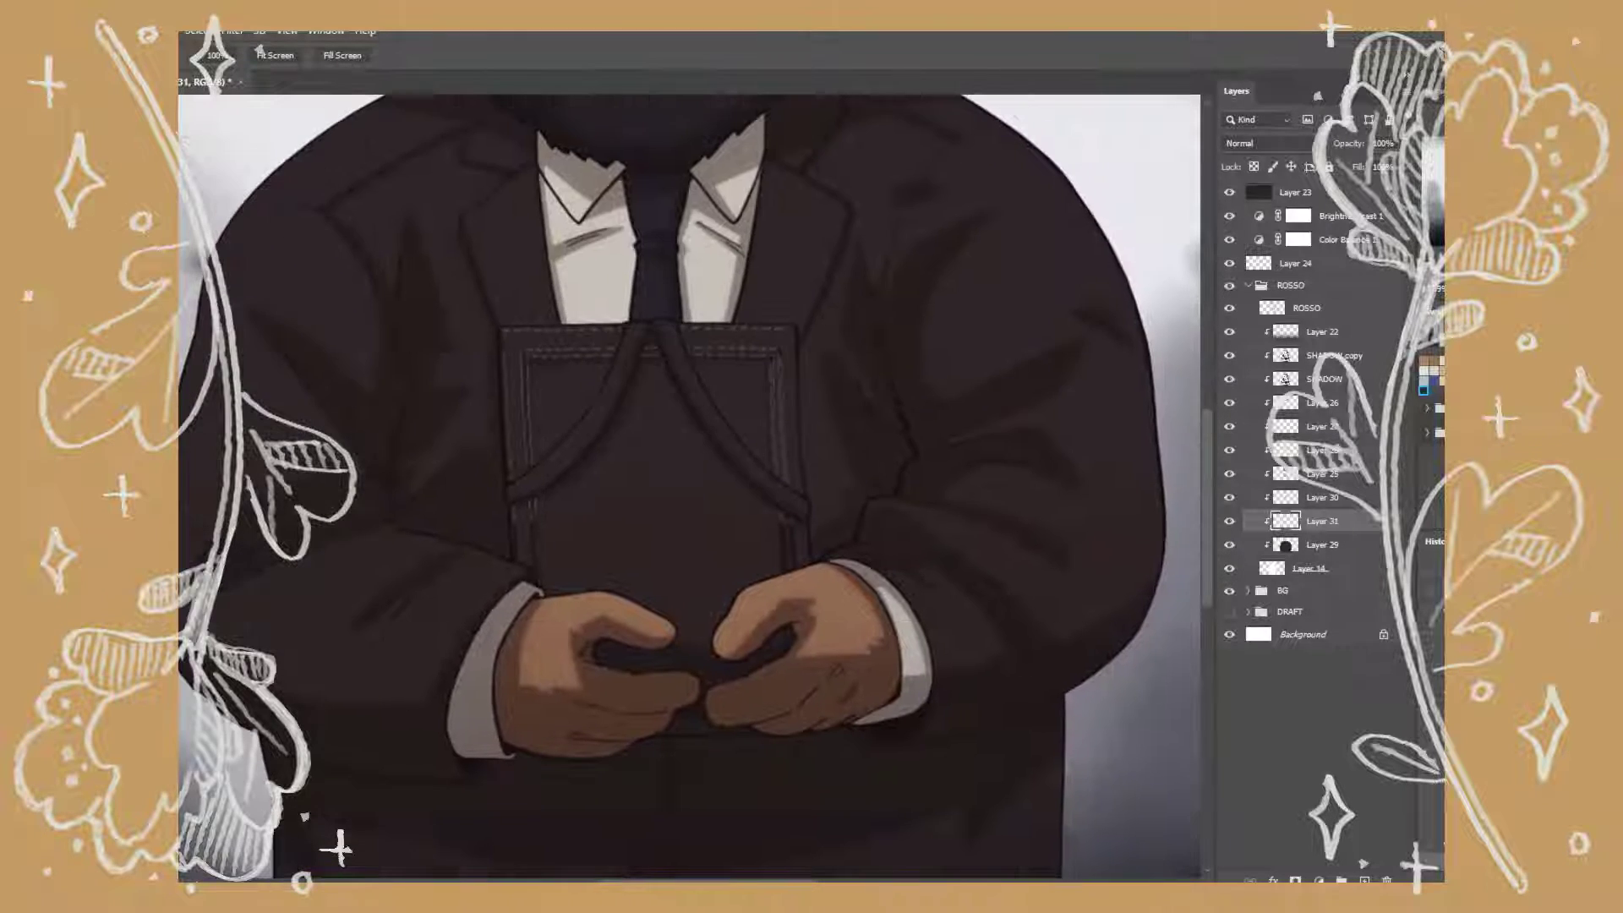
Touch up the off-white cuffs around the hands on the shirt colour layer.
{"action": "left_click", "coordinate": [1322, 498]}
{"action": "key", "text": "ctrl+plus"}
{"action": "key", "text": "b"}
{"action": "key", "text": "ctrl+minus"}
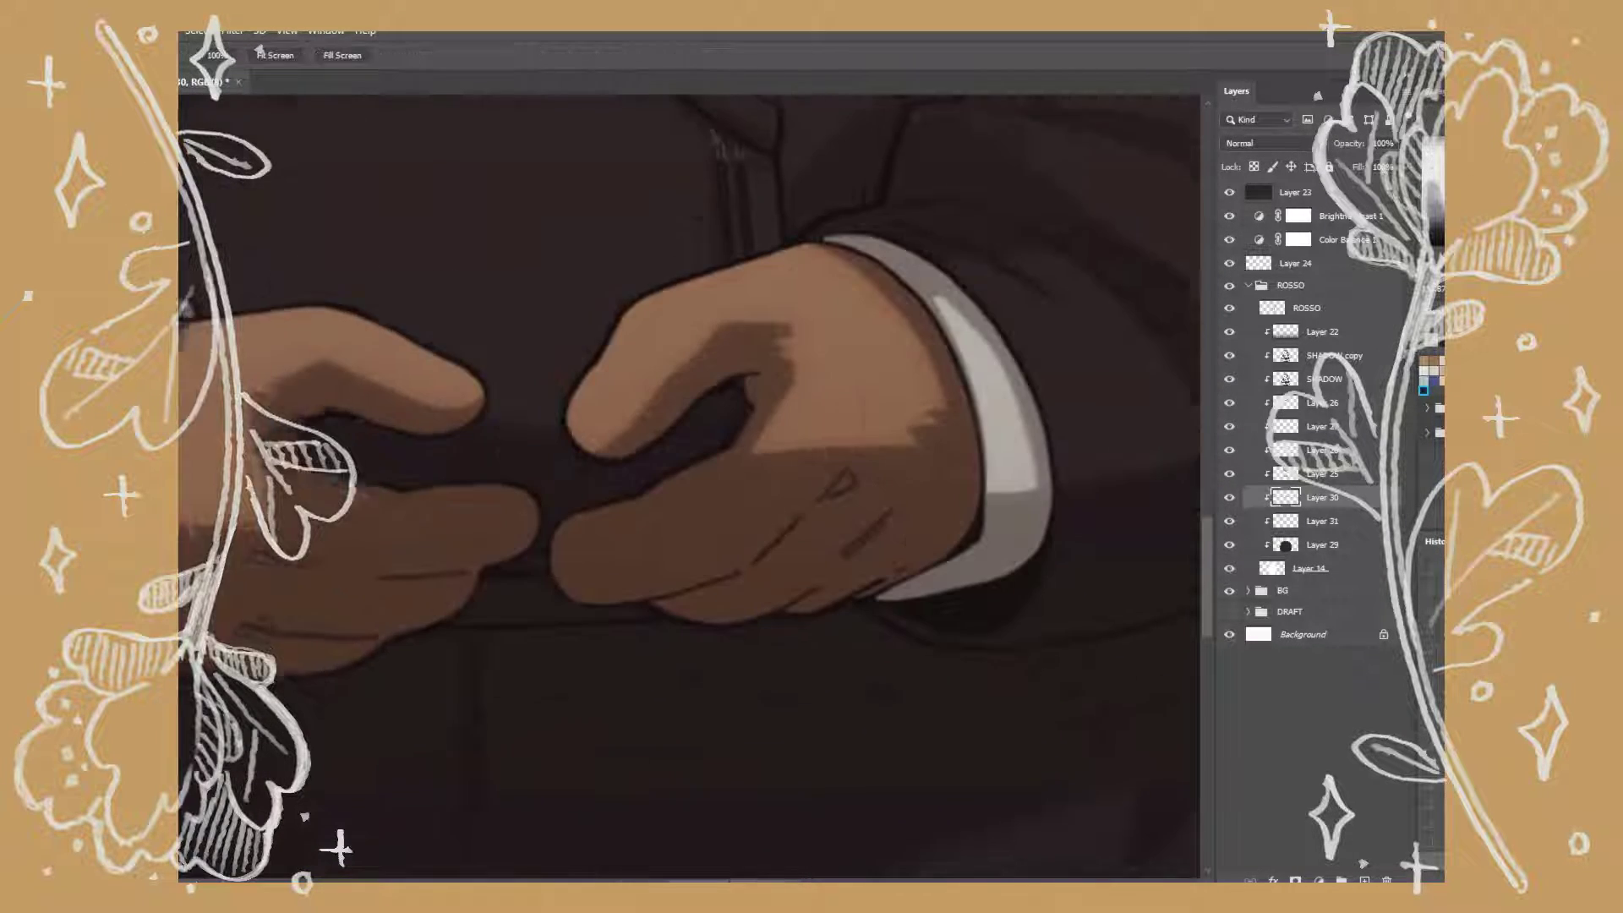
Outline the picture frame with a polygonal selection and fill it with near-black grey on a new clipped layer.
{"action": "key", "text": "z"}
{"action": "key", "text": "ctrl+minus"}
{"action": "key", "text": "ctrl+shift+alt+n"}
{"action": "key", "text": "ctrl+plus"}
{"action": "key", "text": "ctrl+plus"}
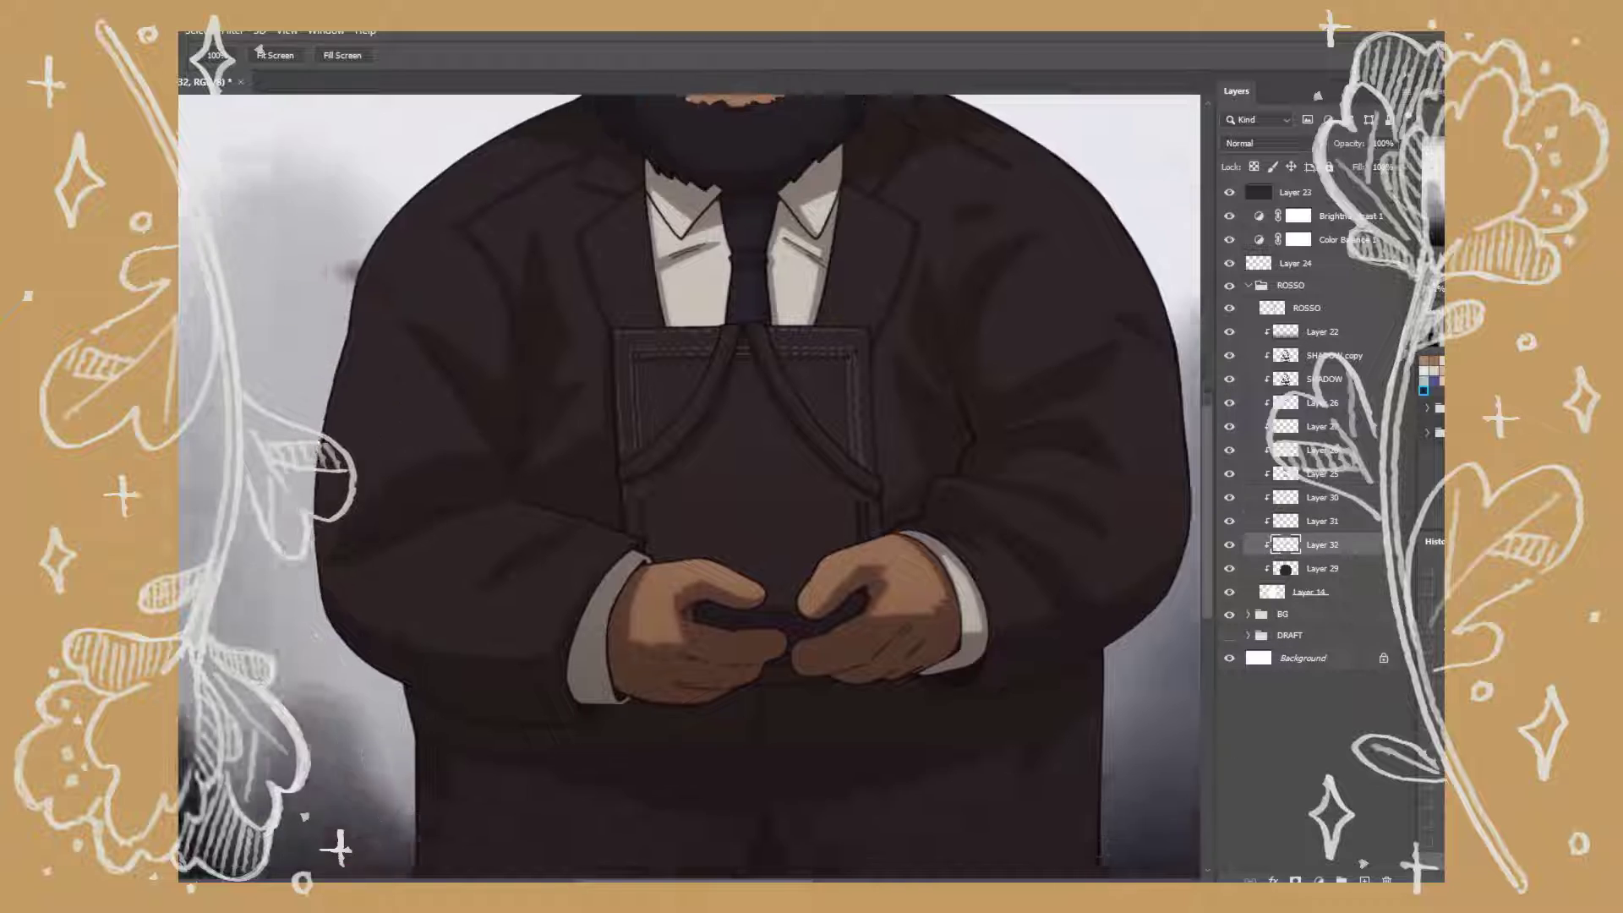
{"action": "key", "text": "l"}
{"action": "left_click", "coordinate": [466, 201]}
{"action": "left_click", "coordinate": [880, 199]}
{"action": "left_click", "coordinate": [920, 738]}
{"action": "left_click", "coordinate": [664, 776]}
{"action": "left_click", "coordinate": [496, 715]}
{"action": "left_click", "coordinate": [466, 202]}
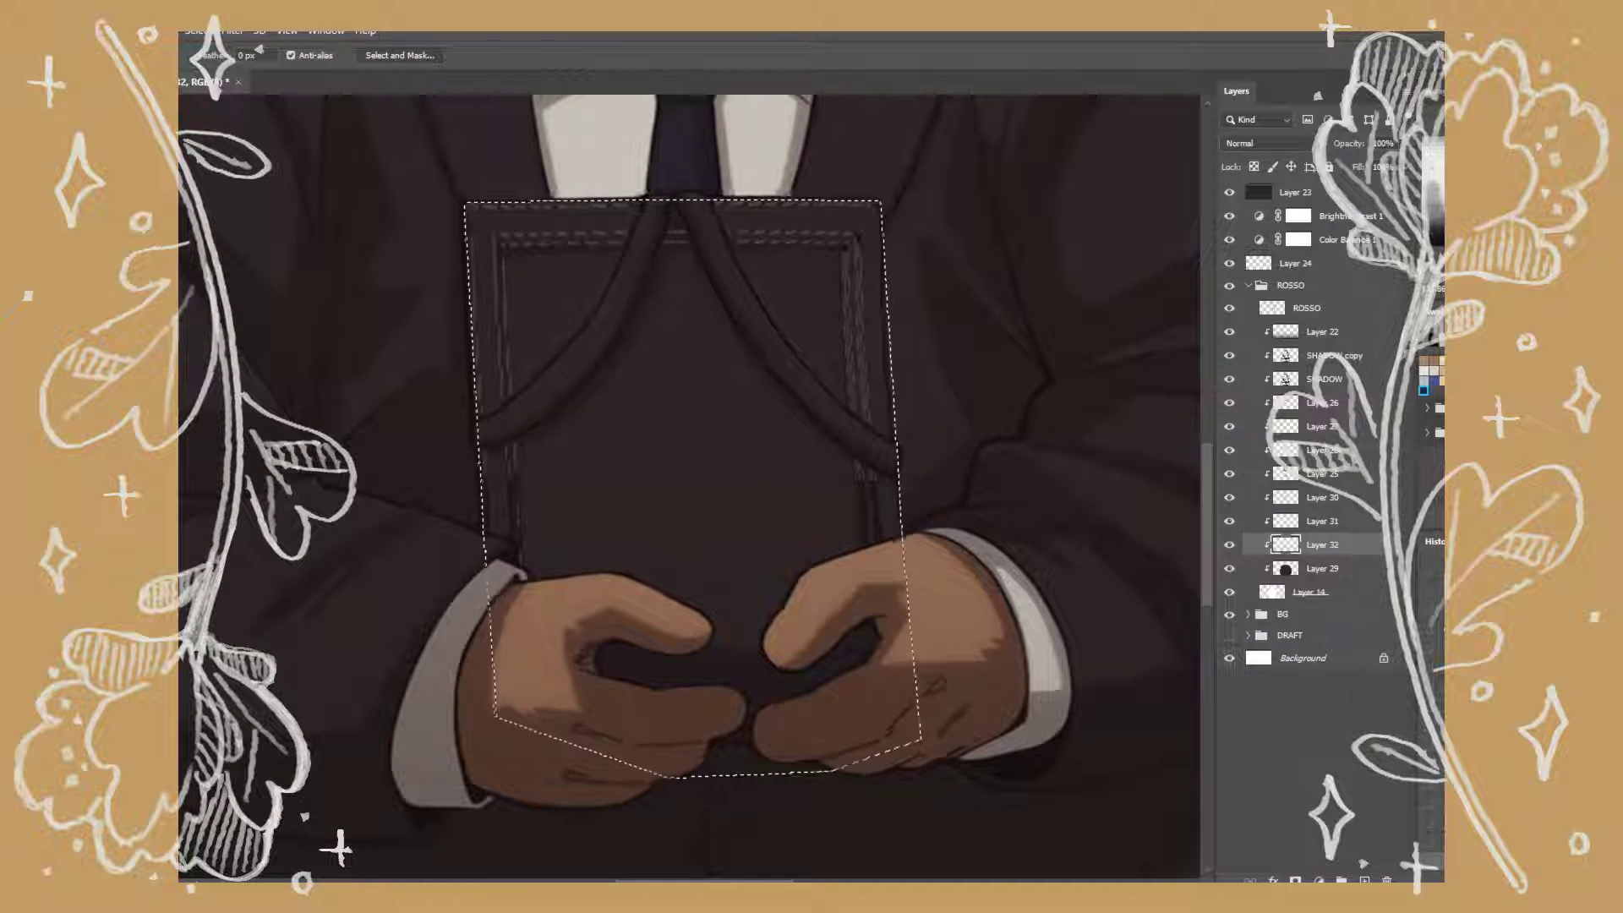
{"action": "key", "text": "alt+BackSpace"}
{"action": "key", "text": "ctrl+d"}
Paint the two ribbon straps draped over the frame black on a new clipped layer.
{"action": "key", "text": "b"}
{"action": "left_click_drag", "start_coordinate": [1230, 192], "coordinate": [1230, 239]}
{"action": "key", "text": "ctrl+shift+alt+n"}
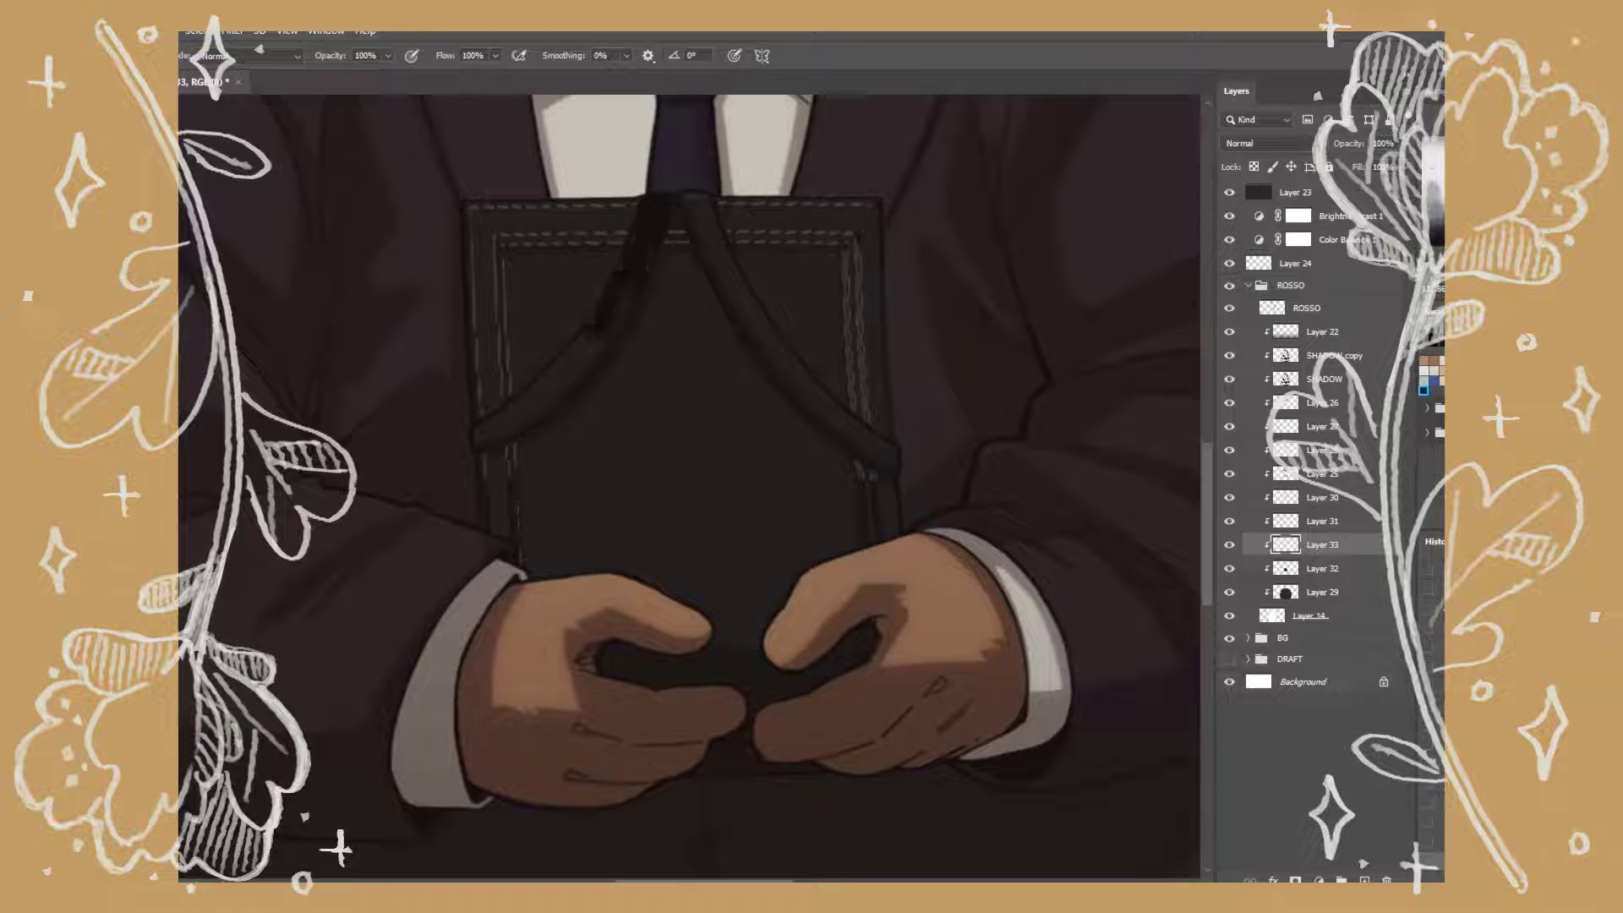
{"action": "left_click_drag", "start_coordinate": [571, 382], "coordinate": [486, 428]}
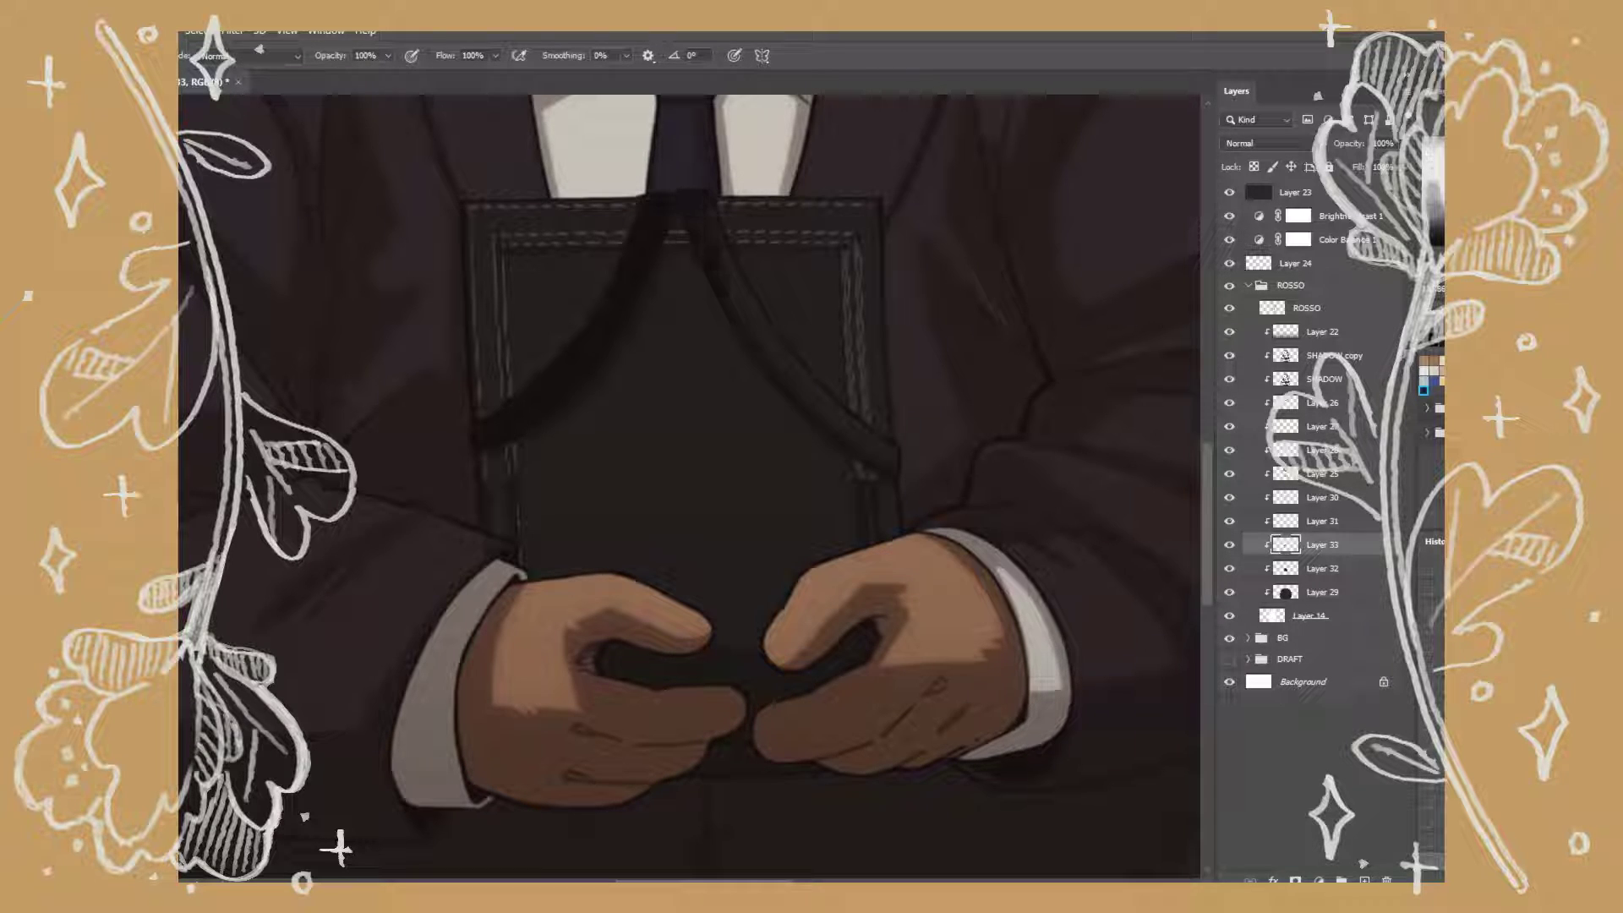
{"action": "left_click_drag", "start_coordinate": [717, 235], "coordinate": [787, 372]}
{"action": "key", "text": "ctrl+minus"}
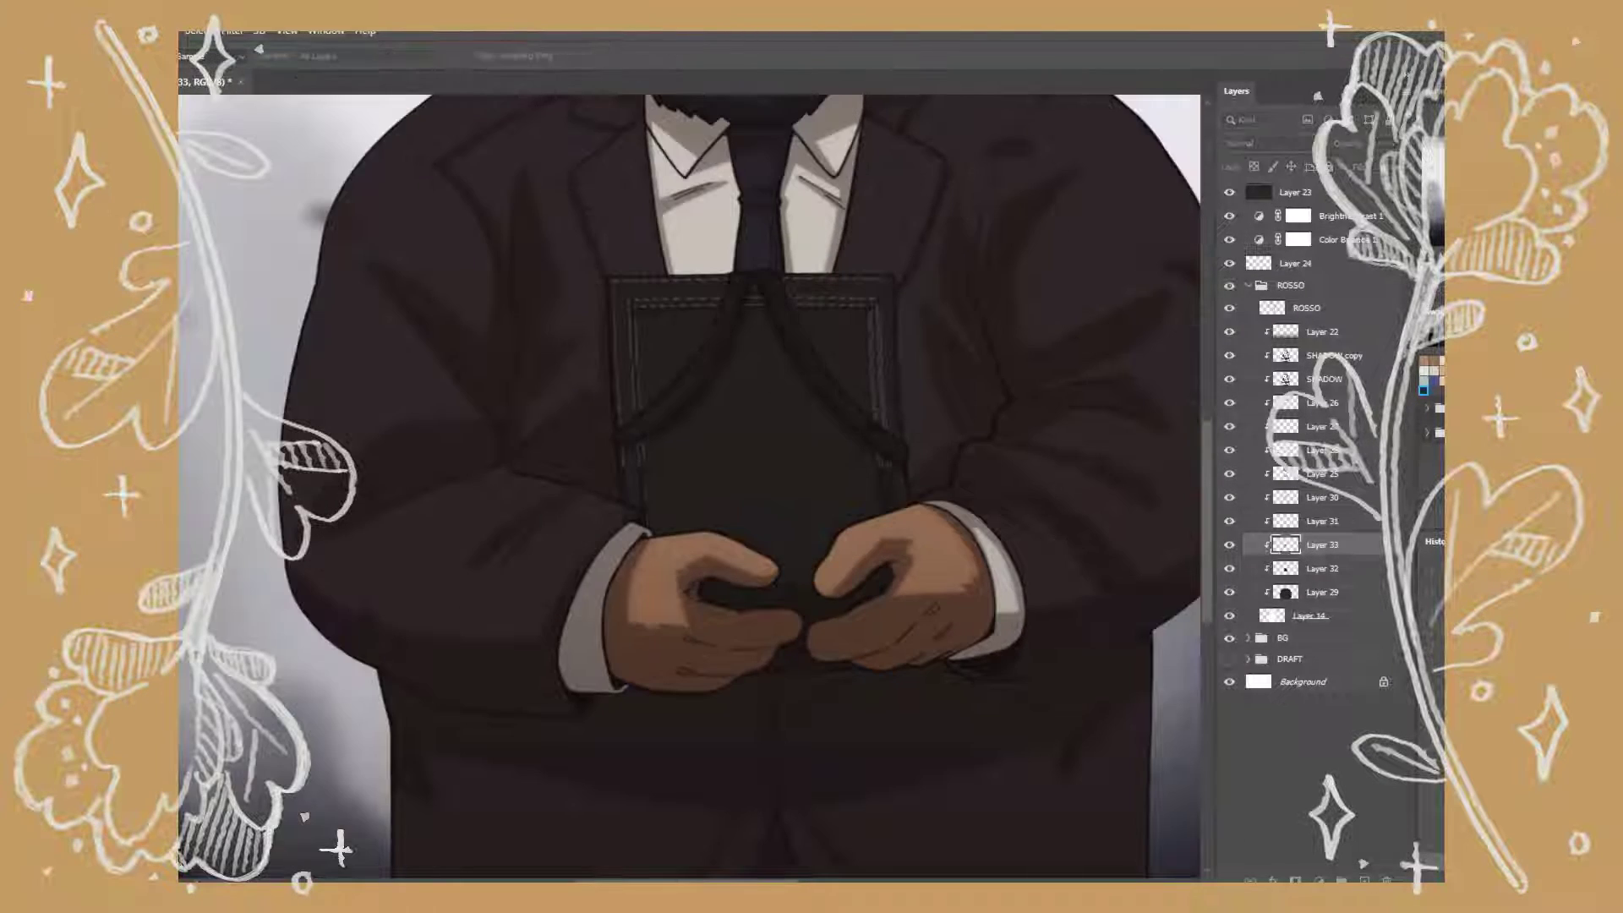
Paint the frame's inner border light grey on a new clipped layer and erase the strokes' excess.
{"action": "key", "text": "ctrl+shift+alt+n"}
{"action": "key", "text": "z"}
{"action": "key", "text": "ctrl+plus"}
{"action": "key", "text": "b"}
{"action": "left_click_drag", "start_coordinate": [833, 230], "coordinate": [864, 568]}
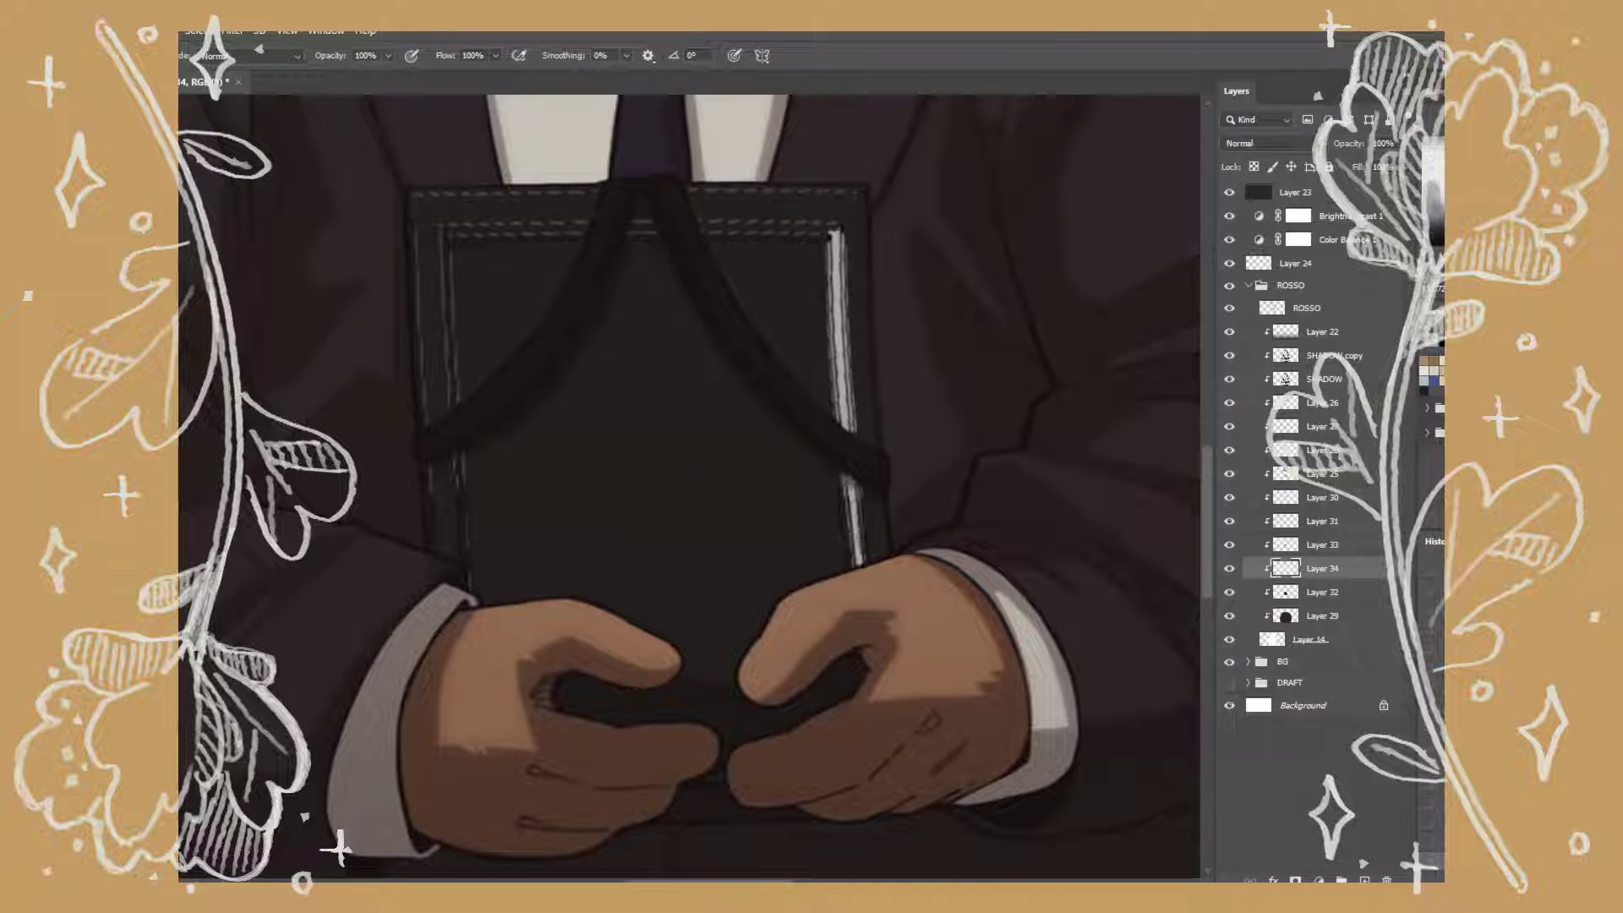
{"action": "left_click_drag", "start_coordinate": [445, 223], "coordinate": [470, 587]}
{"action": "mouse_move", "coordinate": [840, 228]}
{"action": "left_mouse_down"}
{"action": "mouse_move", "coordinate": [448, 229]}
{"action": "mouse_move", "coordinate": [847, 365]}
{"action": "left_mouse_up"}
{"action": "key", "text": "e"}
{"action": "left_click_drag", "start_coordinate": [828, 244], "coordinate": [829, 279]}
{"action": "left_click_drag", "start_coordinate": [566, 221], "coordinate": [514, 221]}
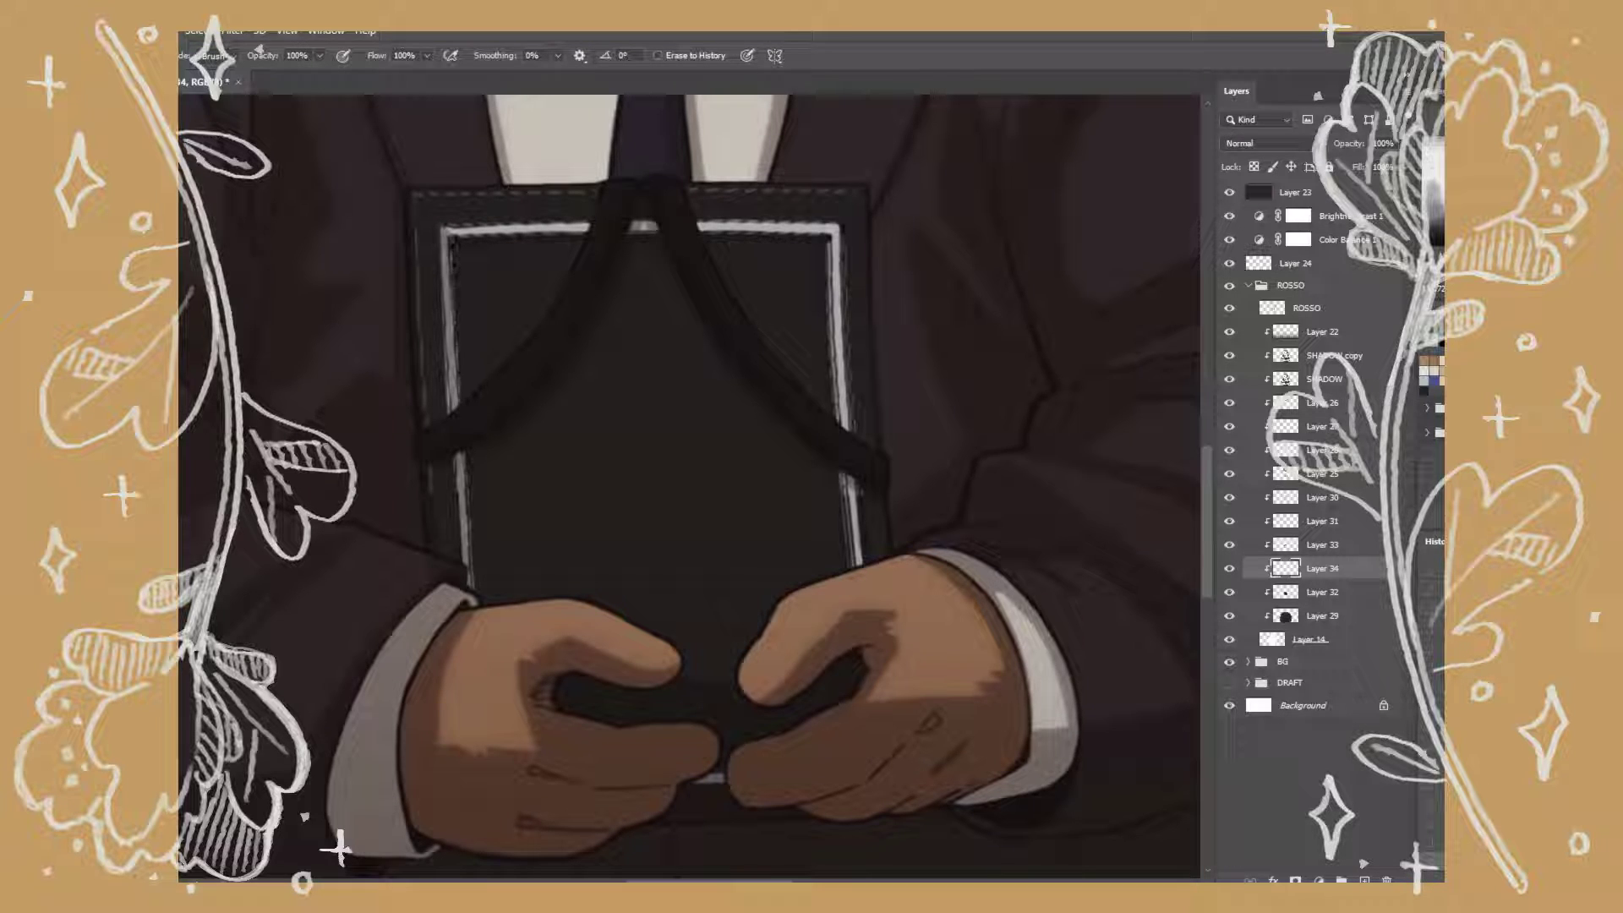
Outline the picture area inside the frame with a polygonal selection and fill it with flat grey on a new clipped layer.
{"action": "scroll", "coordinate": [689, 486], "scroll_direction": "down", "scroll_amount": 1}
{"action": "key", "text": "ctrl+shift+alt+n"}
{"action": "key", "text": "l"}
{"action": "left_click", "coordinate": [627, 251]}
{"action": "left_click", "coordinate": [800, 251]}
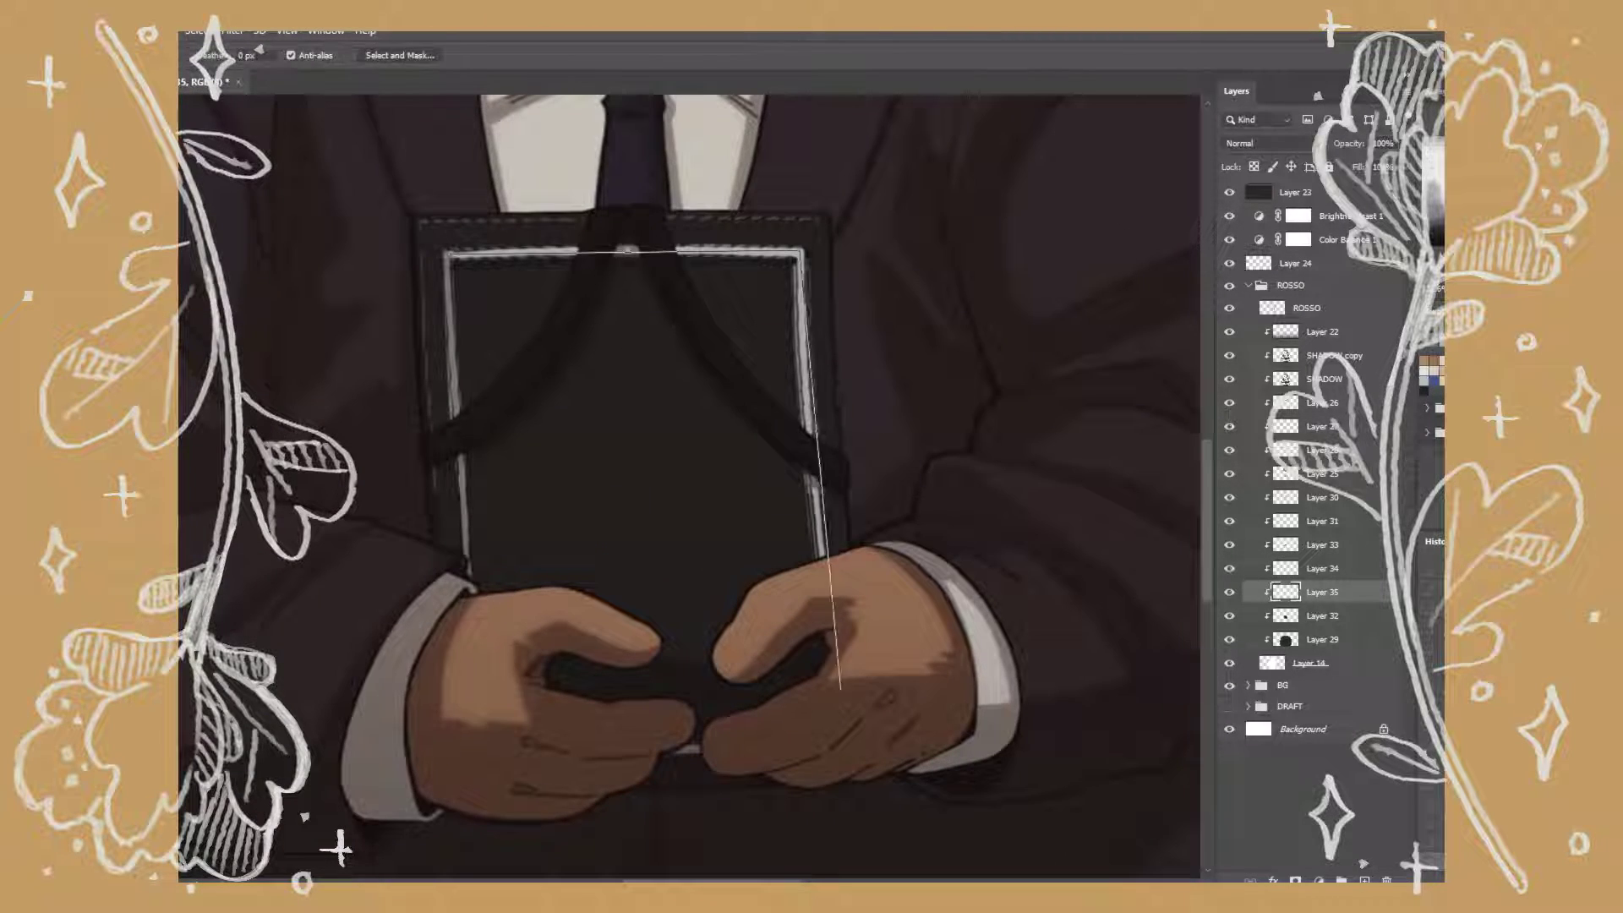
{"action": "left_click", "coordinate": [839, 689]}
{"action": "left_click", "coordinate": [687, 752]}
{"action": "left_click", "coordinate": [482, 752]}
{"action": "left_click", "coordinate": [448, 252]}
{"action": "key", "text": "alt+BackSpace"}
Shade the frame's picture area with a light grey gradient on a new clipped layer above the flat grey fill.
{"action": "scroll", "coordinate": [689, 486], "scroll_direction": "down", "scroll_amount": 2}
{"action": "key", "text": "ctrl+shift+alt+n"}
{"action": "key", "text": "g"}
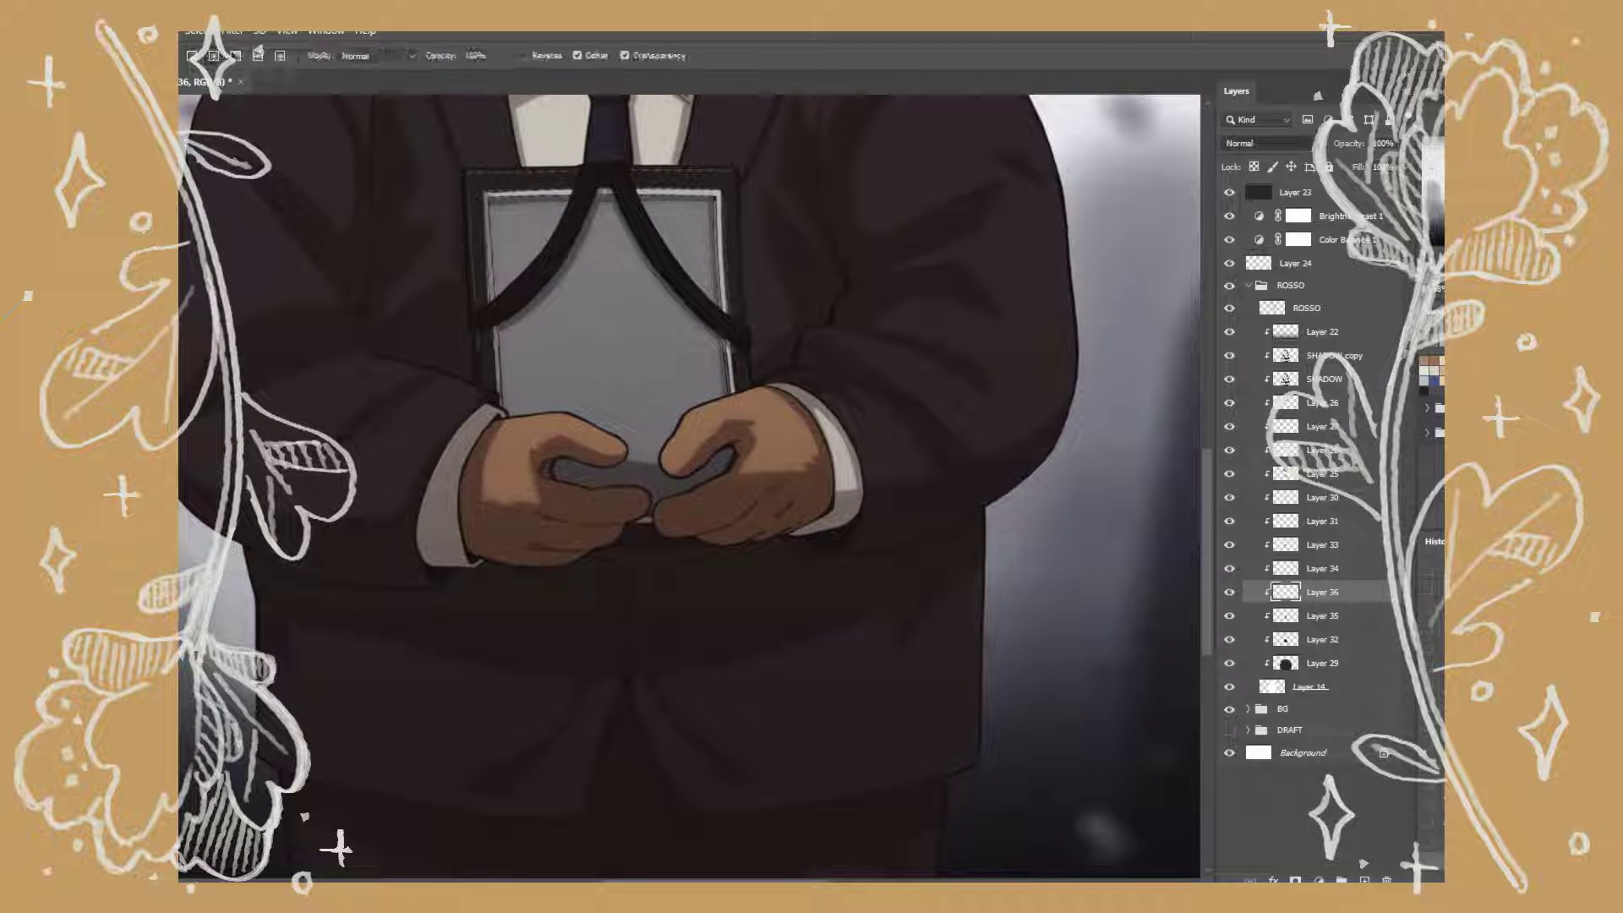
{"action": "key", "text": "ctrl+0"}
Add a new layer above the ROSSO line art, clip it to the lines and fill it with black.
{"action": "key", "text": "ctrl+shift+alt+n"}
{"action": "key", "text": "z"}
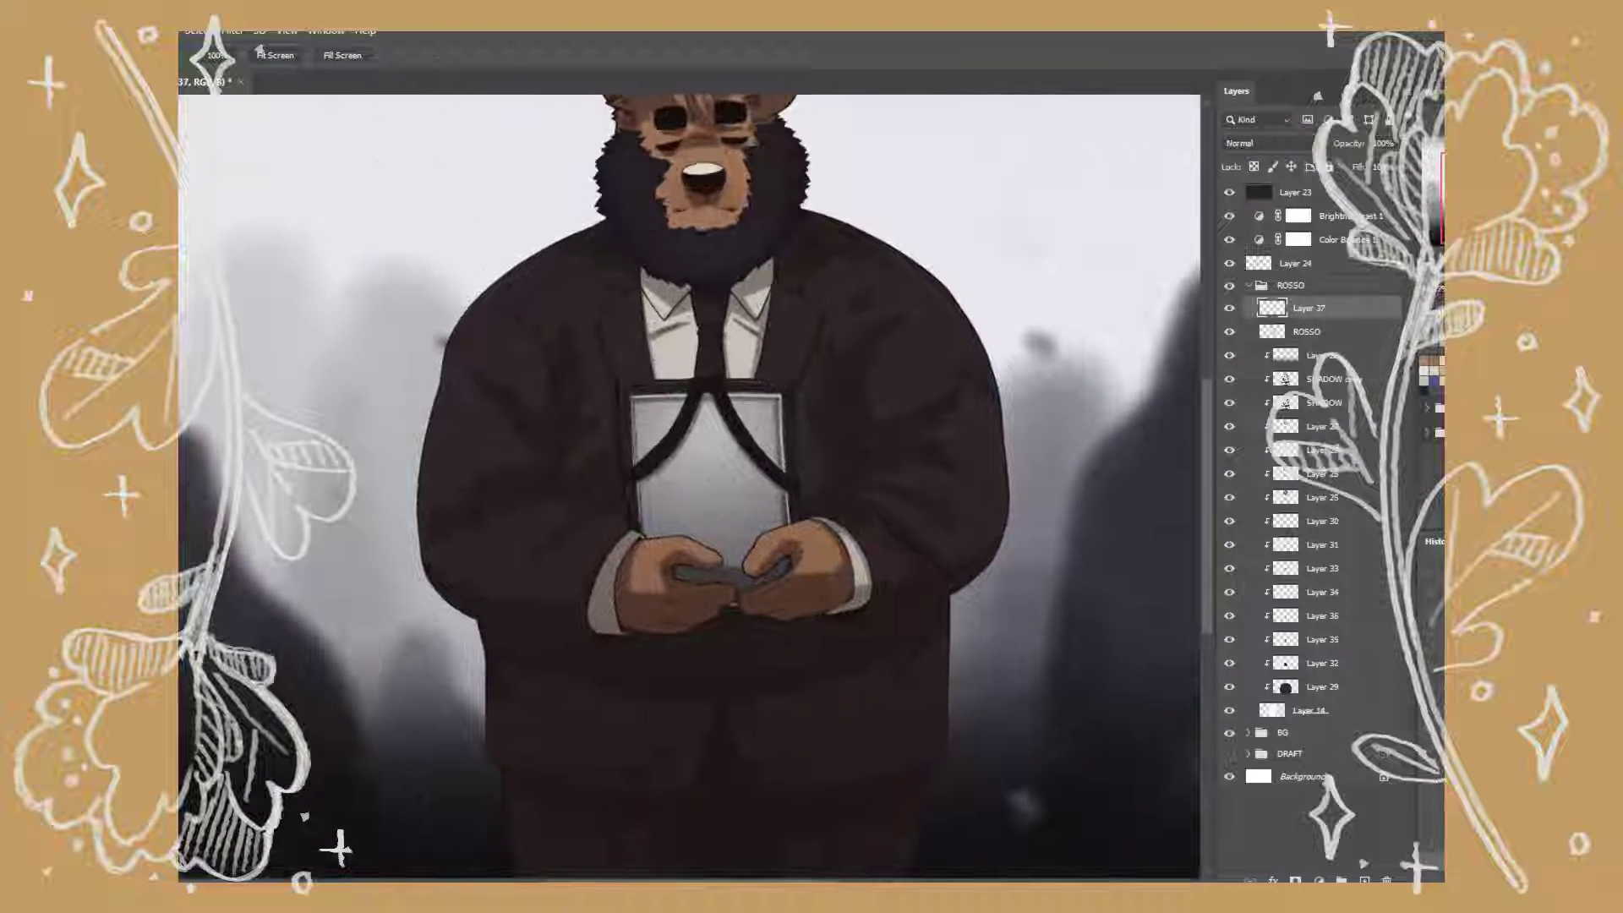
{"action": "key", "text": "ctrl+alt+g"}
{"action": "key", "text": "ctrl+equal"}
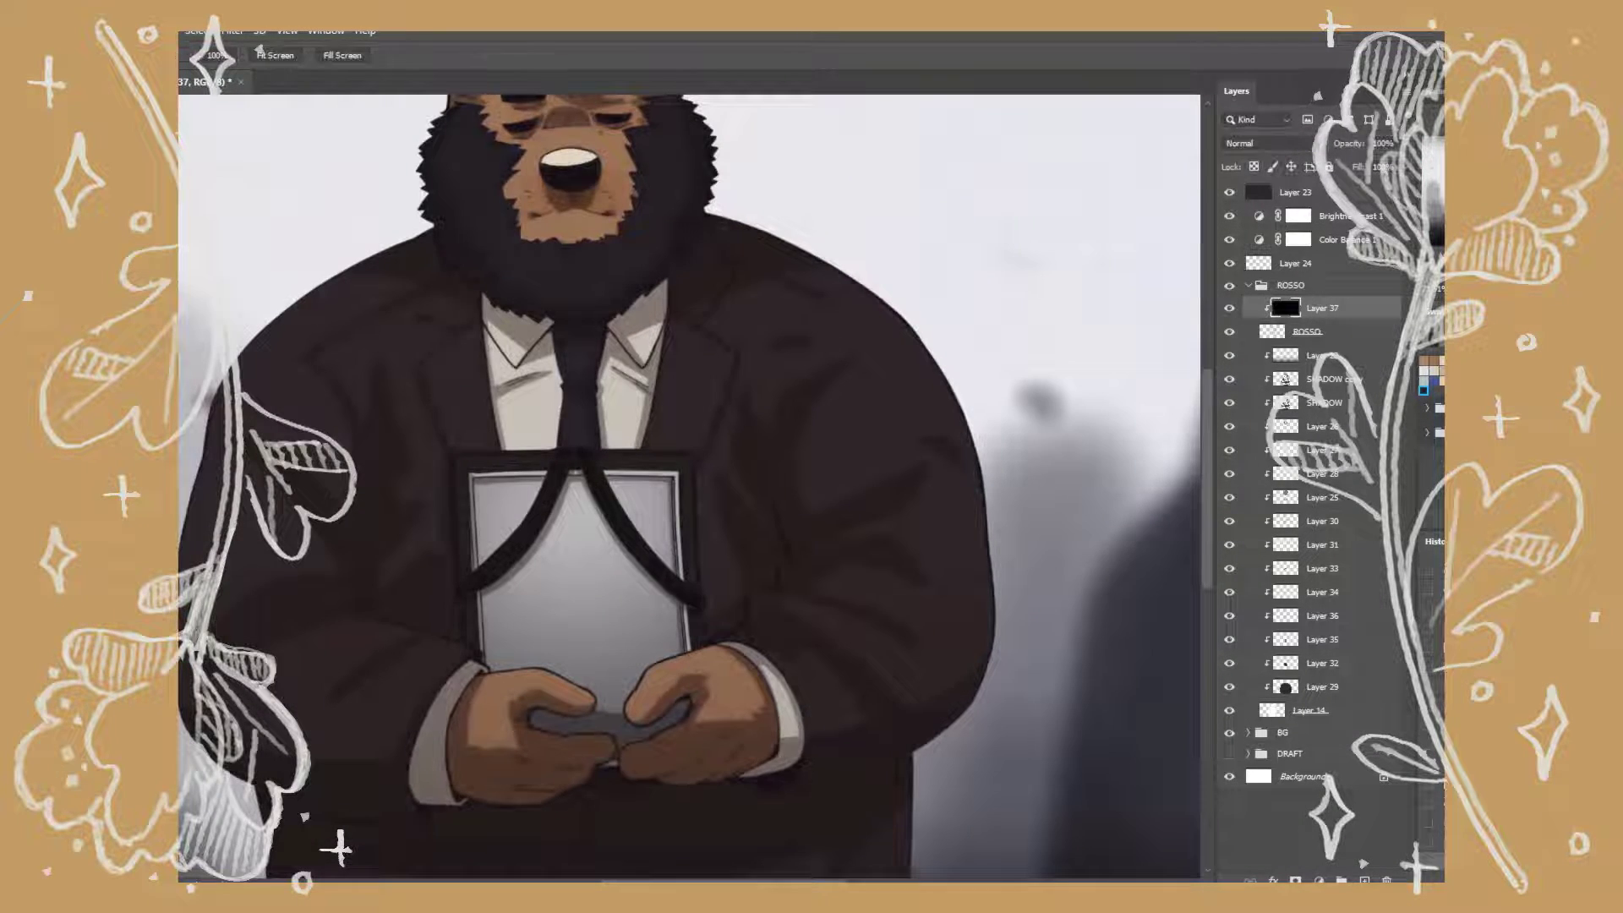
Add a clipped highlight layer below the shadow layers, set it to Screen and lower its opacity.
{"action": "left_click", "coordinate": [1323, 426]}
{"action": "key", "text": "ctrl+shift+alt+n"}
{"action": "key", "text": "ctrl+equal"}
{"action": "key", "text": "b"}
{"action": "left_click", "coordinate": [1262, 143]}
{"action": "left_click", "coordinate": [1381, 143]}
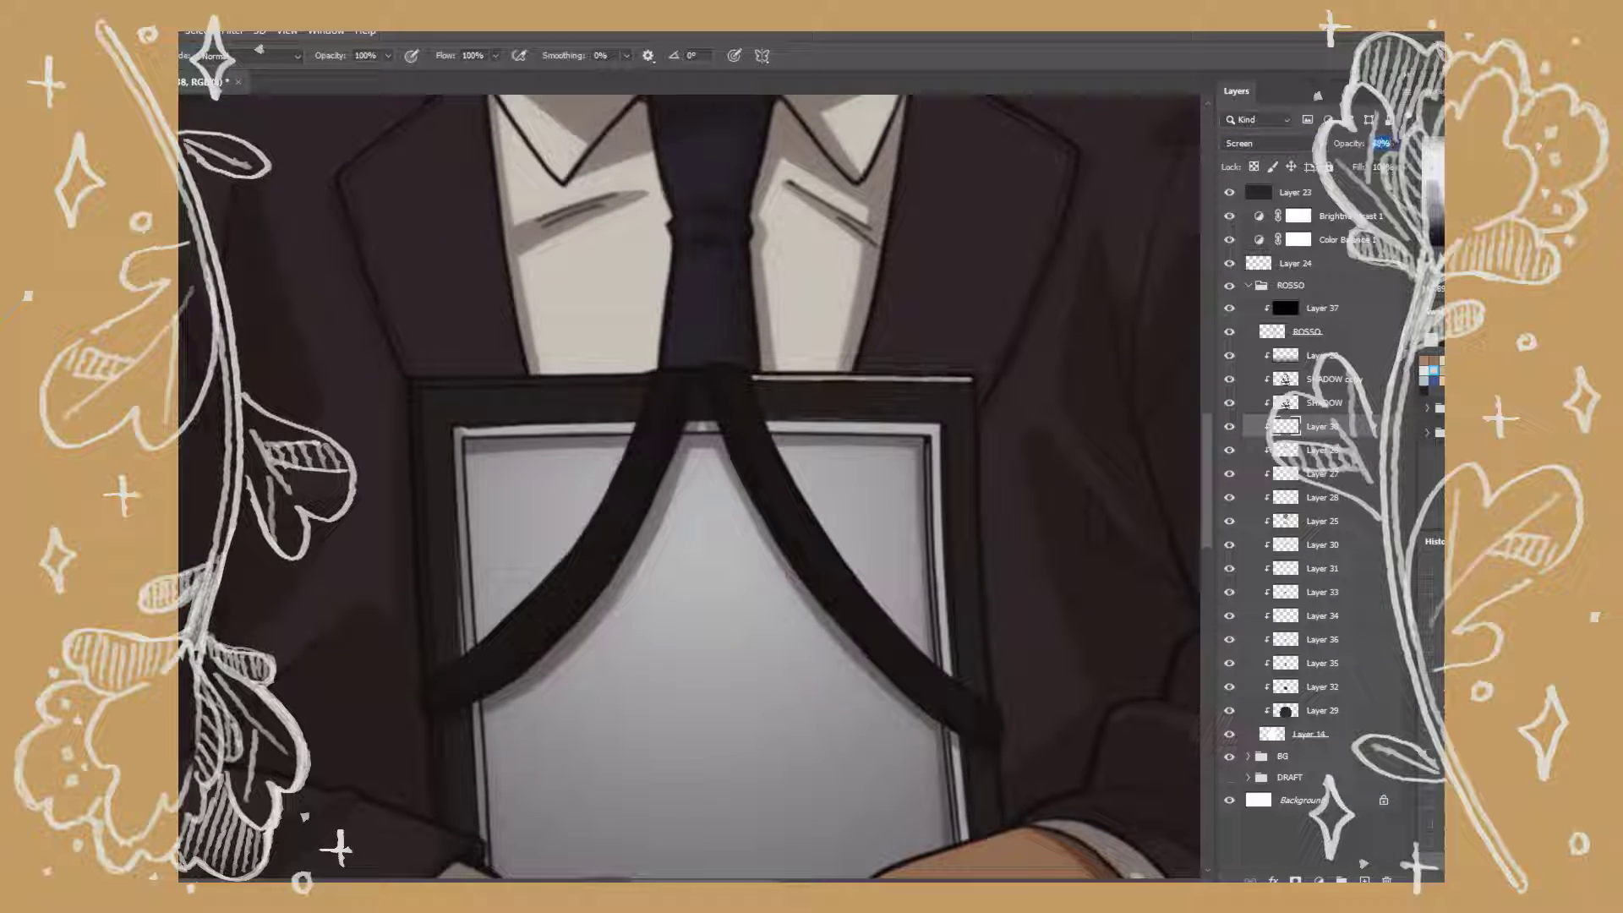
Briefly hide the frame's inner border layer to check the grey picture fill beneath it.
{"action": "left_click", "coordinate": [1323, 663]}
{"action": "left_click", "coordinate": [1230, 615]}
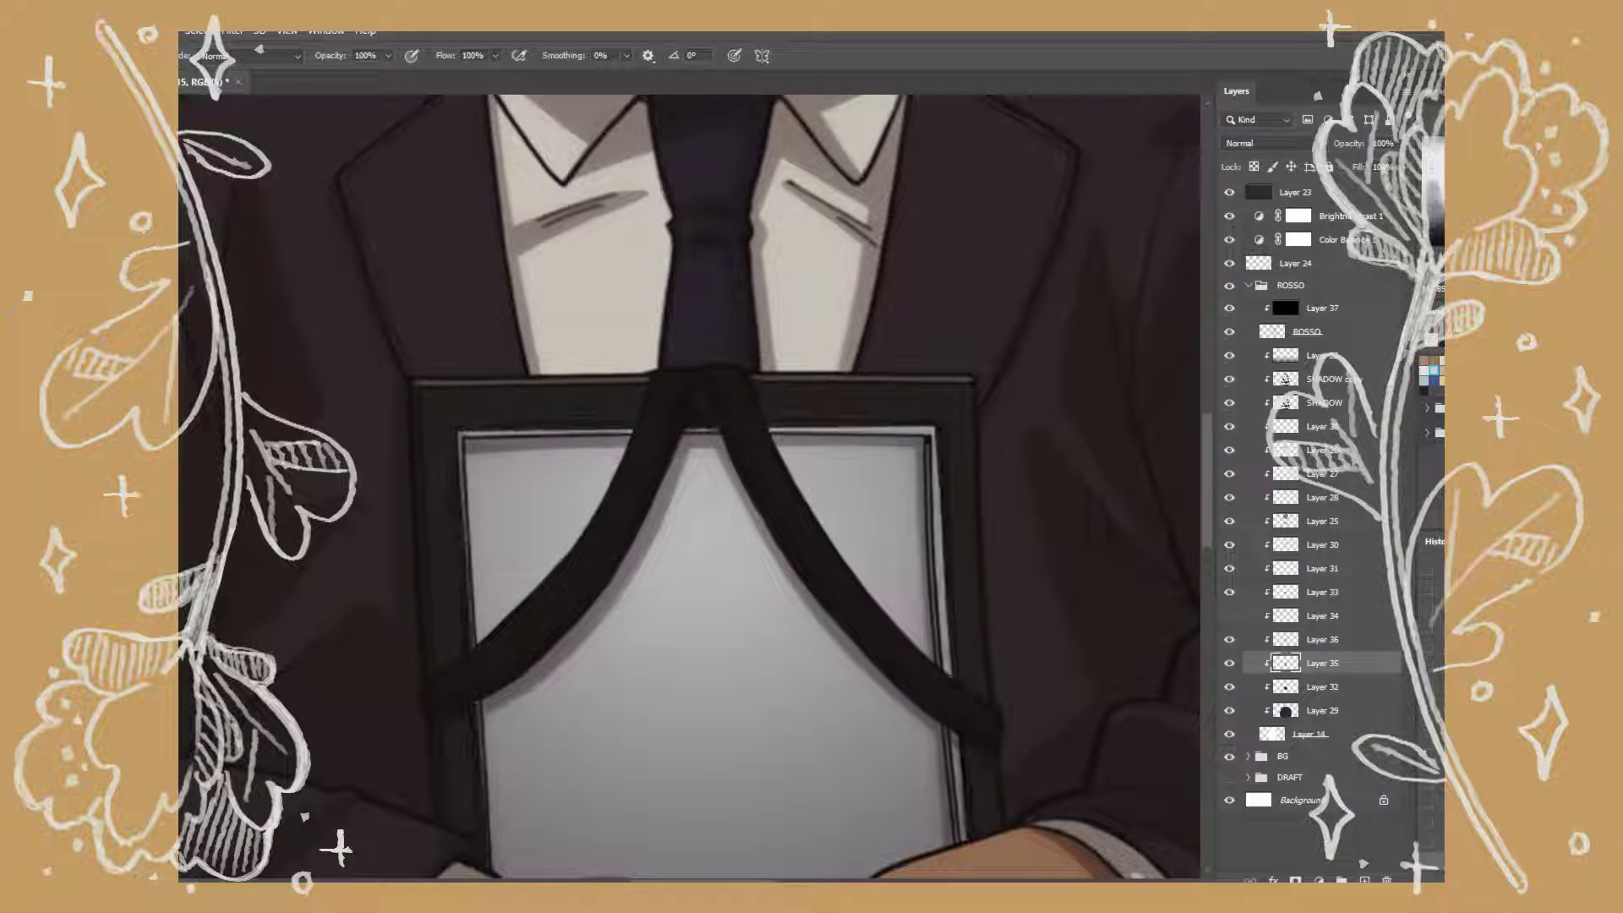
{"action": "left_click", "coordinate": [1229, 615]}
Paint soft highlights on the ribbon straps and the frame's sides on the Screen layer and smudge them.
{"action": "left_click", "coordinate": [1323, 426]}
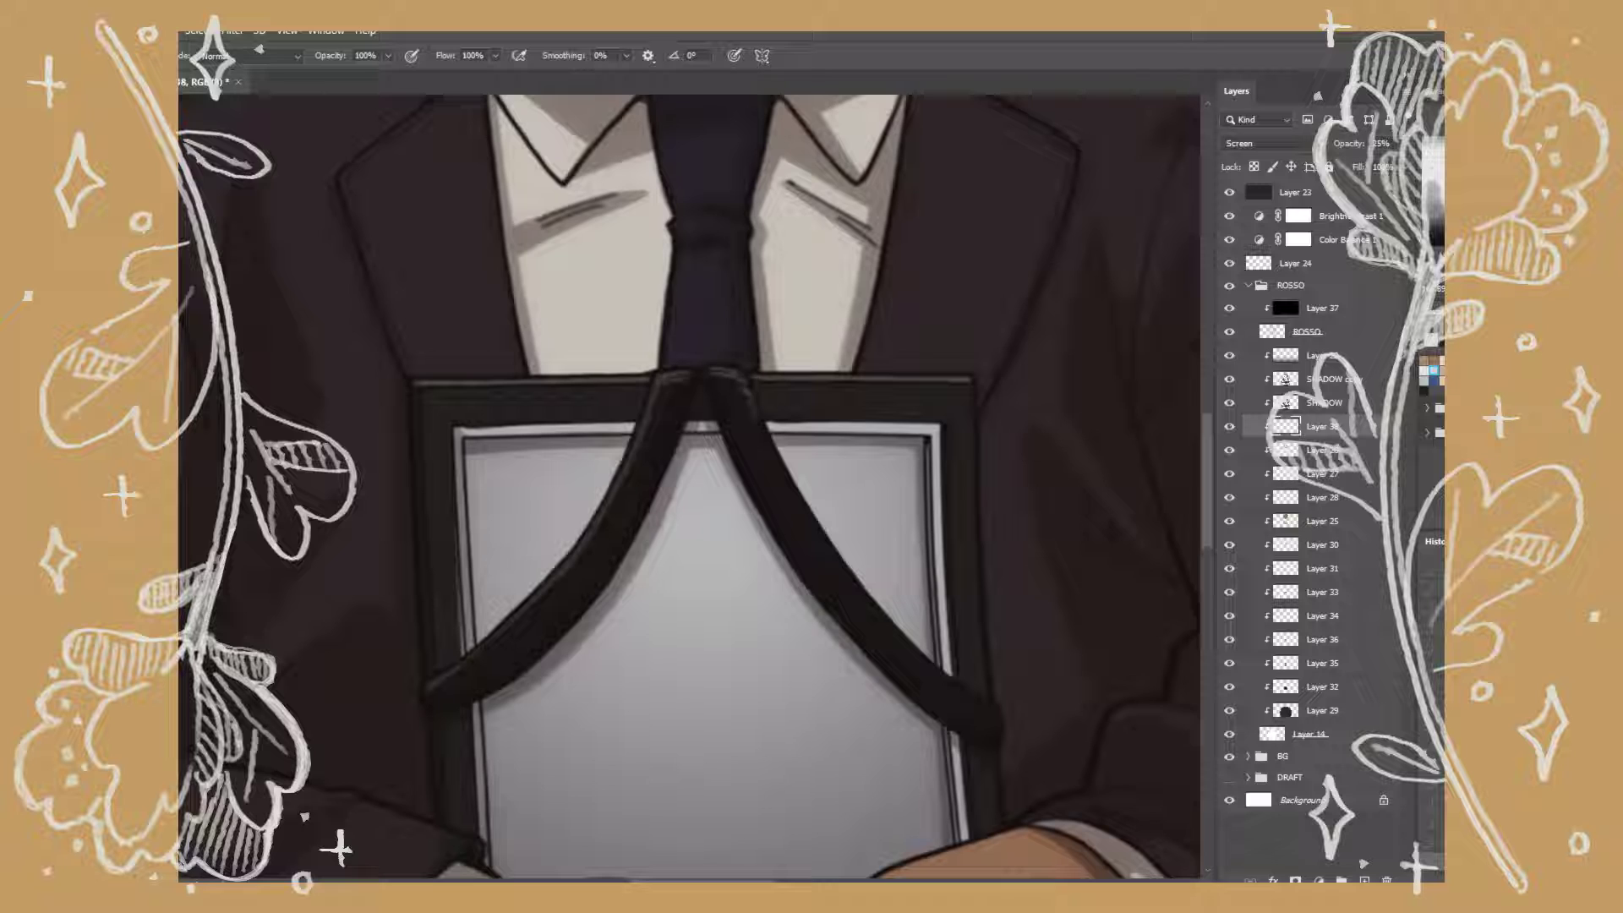
{"action": "scroll", "coordinate": [689, 487], "scroll_direction": "down", "scroll_amount": 3}
{"action": "key", "text": "r"}
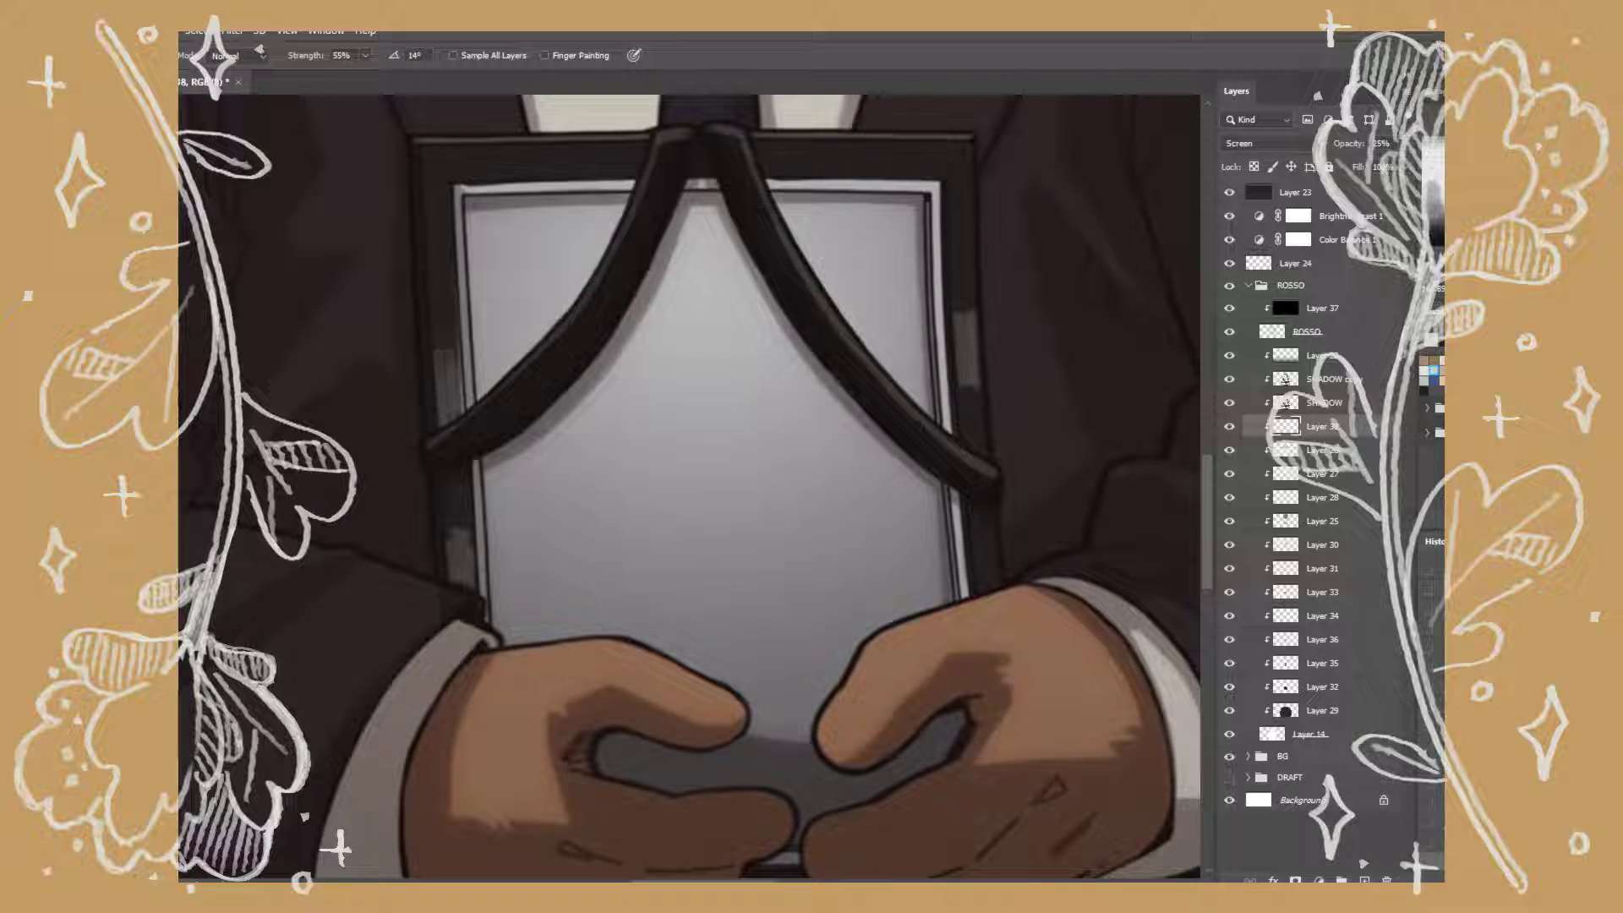
{"action": "key", "text": "b"}
Touch up the frame and picture fills on their own layers, hiding the gradient layer while checking the flat grey.
{"action": "key", "text": "ctrl+minus"}
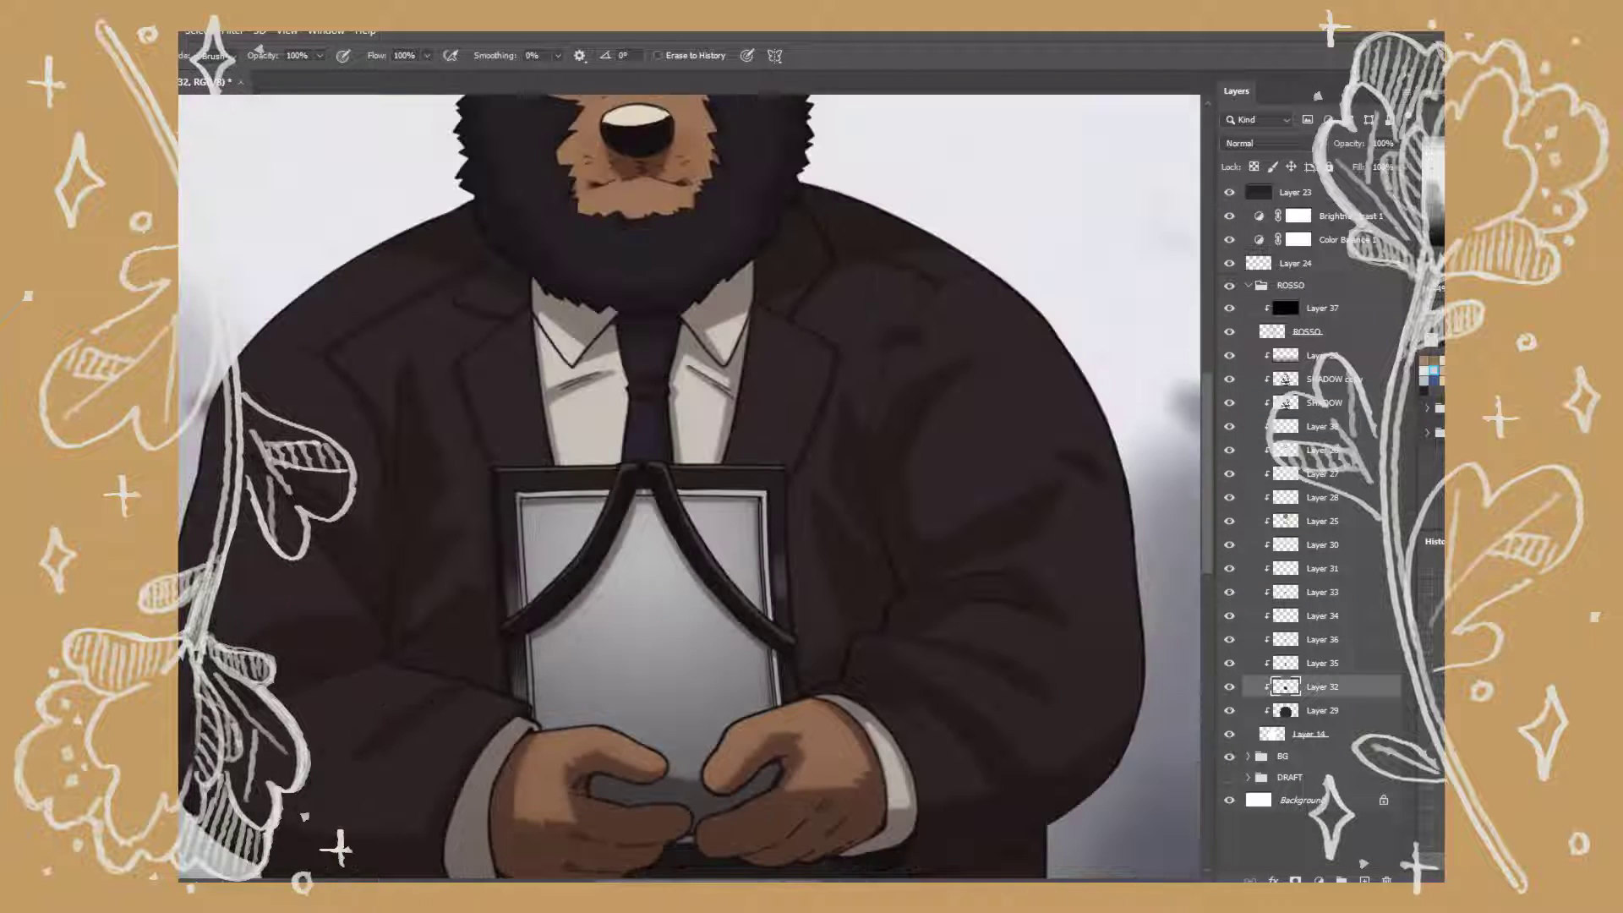
{"action": "key", "text": "e"}
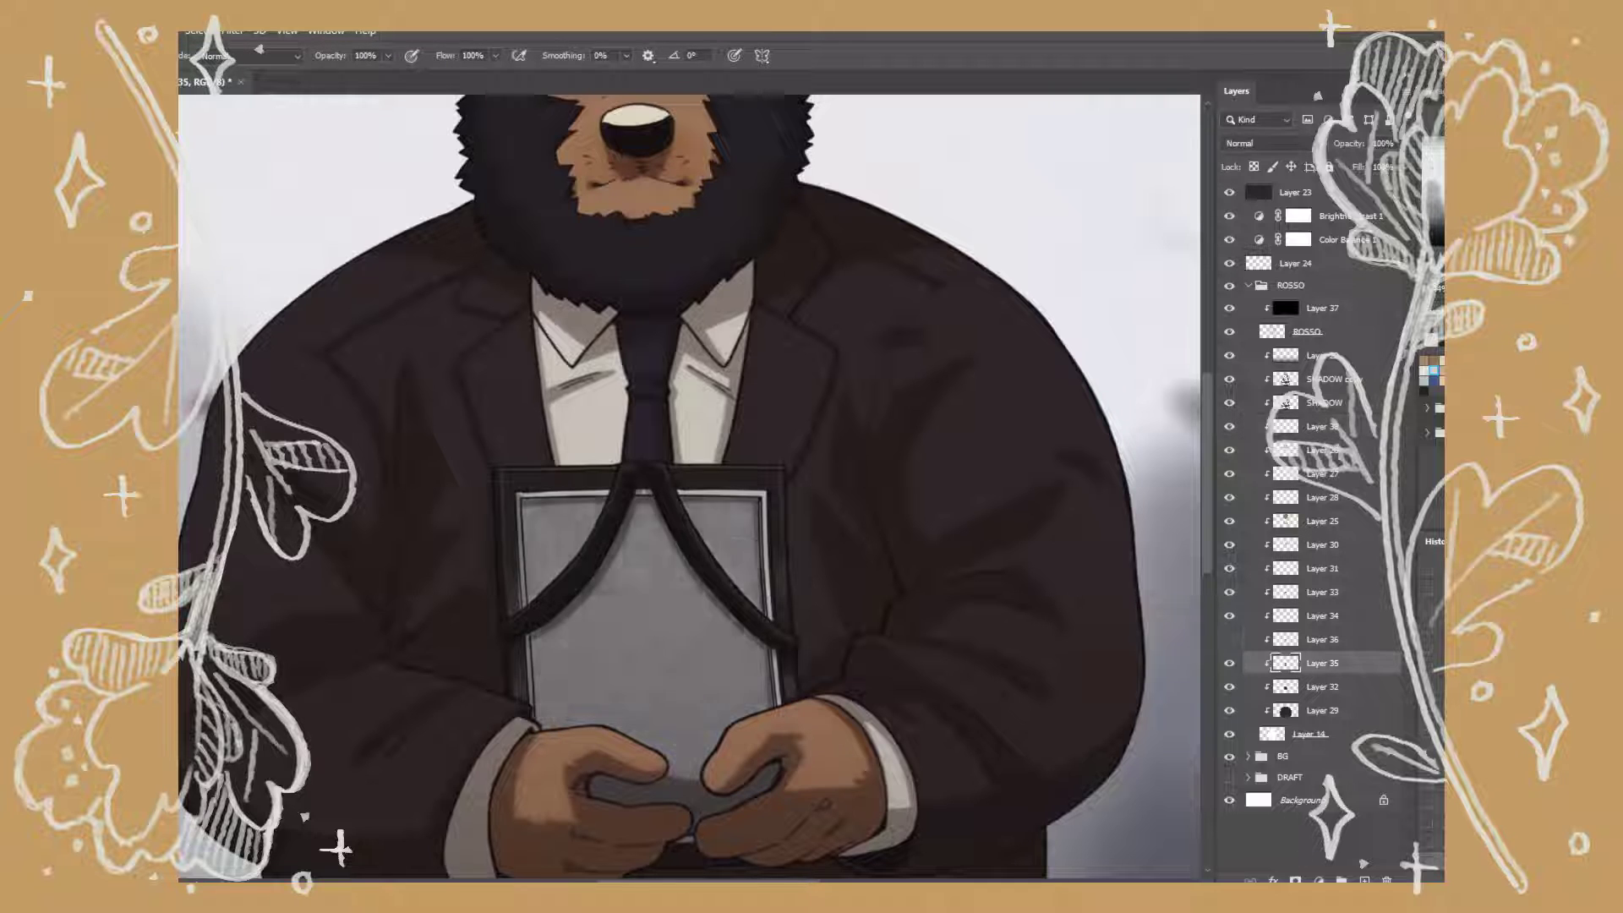
{"action": "left_click", "coordinate": [1323, 616]}
{"action": "key", "text": "alt+bracketleft"}
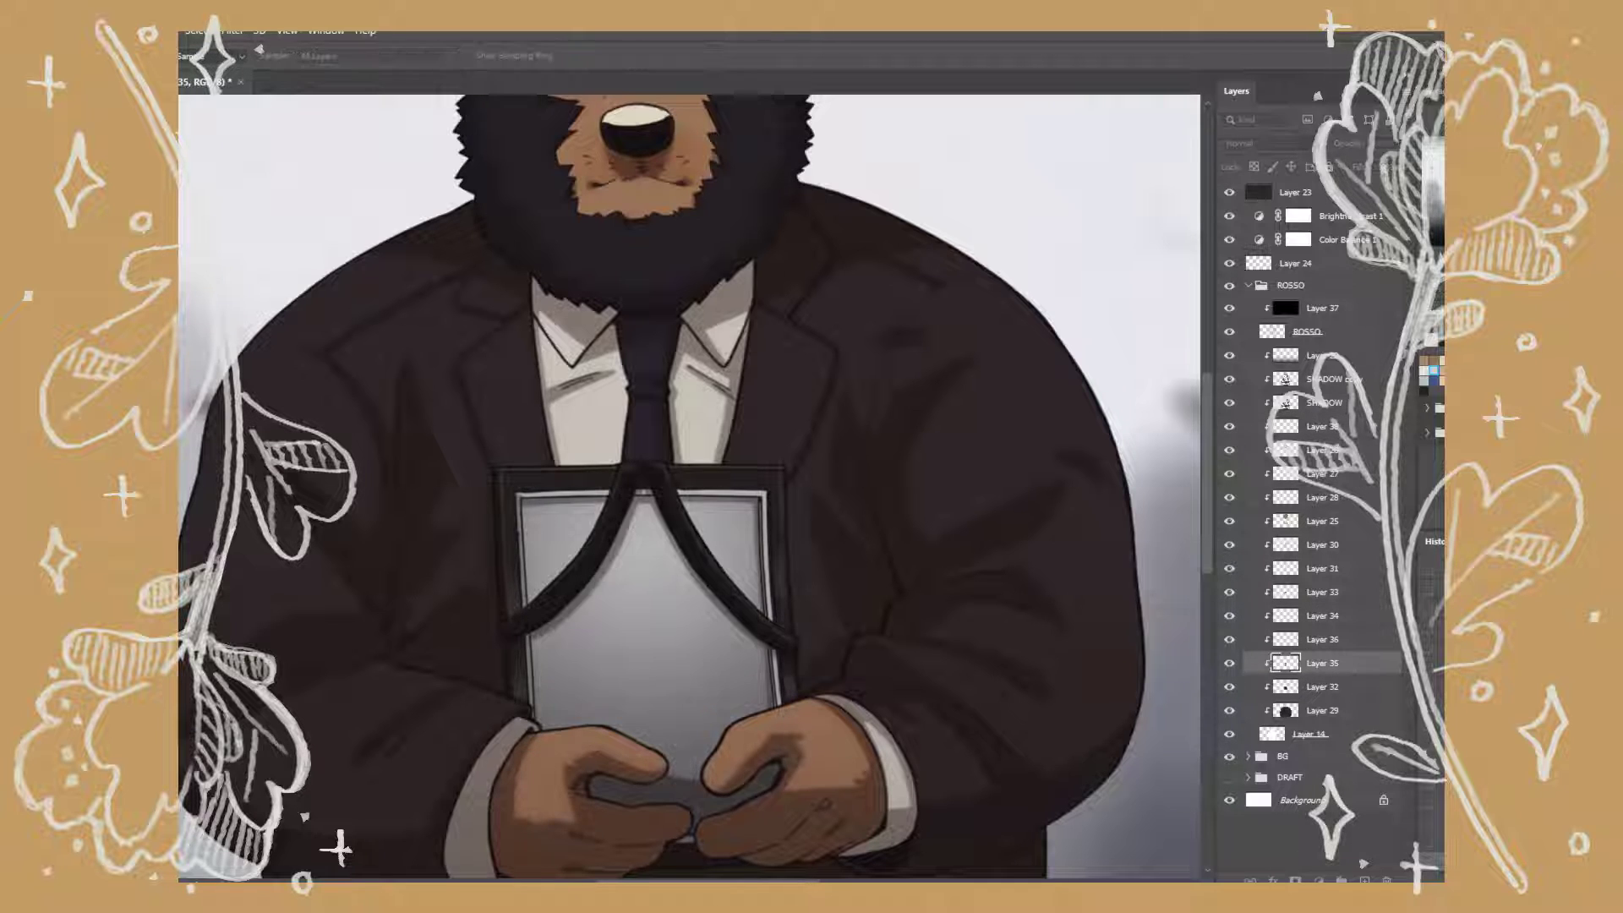
Paint thin rim highlights along the jacket's shoulder and outer sleeve beside the pale background on the Screen layer.
{"action": "left_click", "coordinate": [1323, 426]}
{"action": "key", "text": "b"}
{"action": "key", "text": "ctrl+plus"}
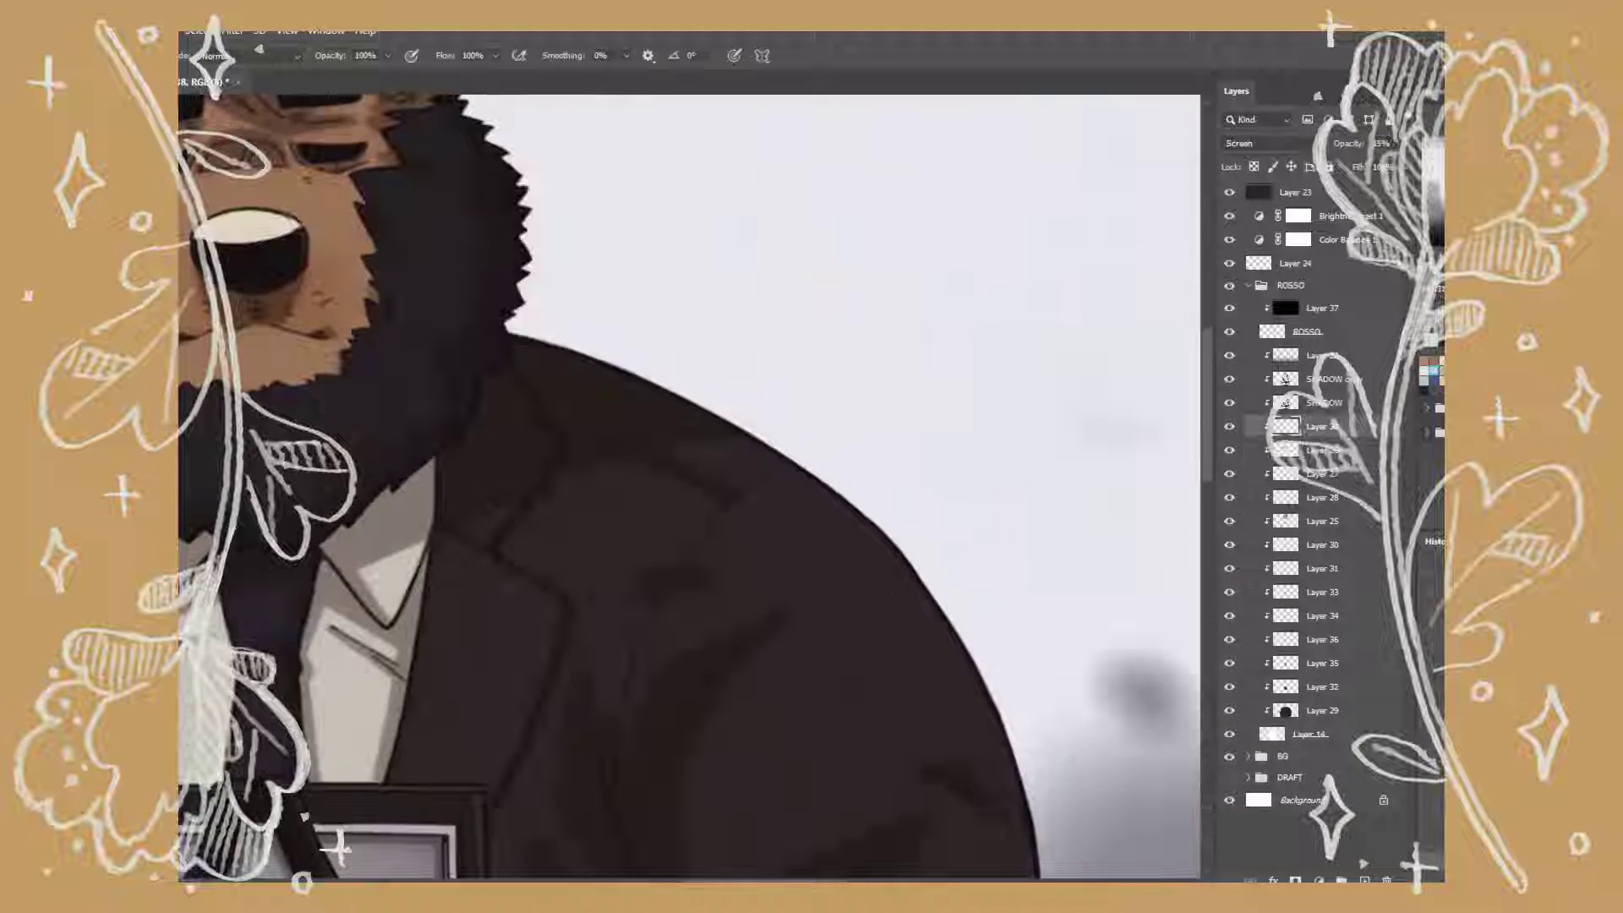
{"action": "scroll", "coordinate": [689, 486], "scroll_direction": "down", "scroll_amount": 4}
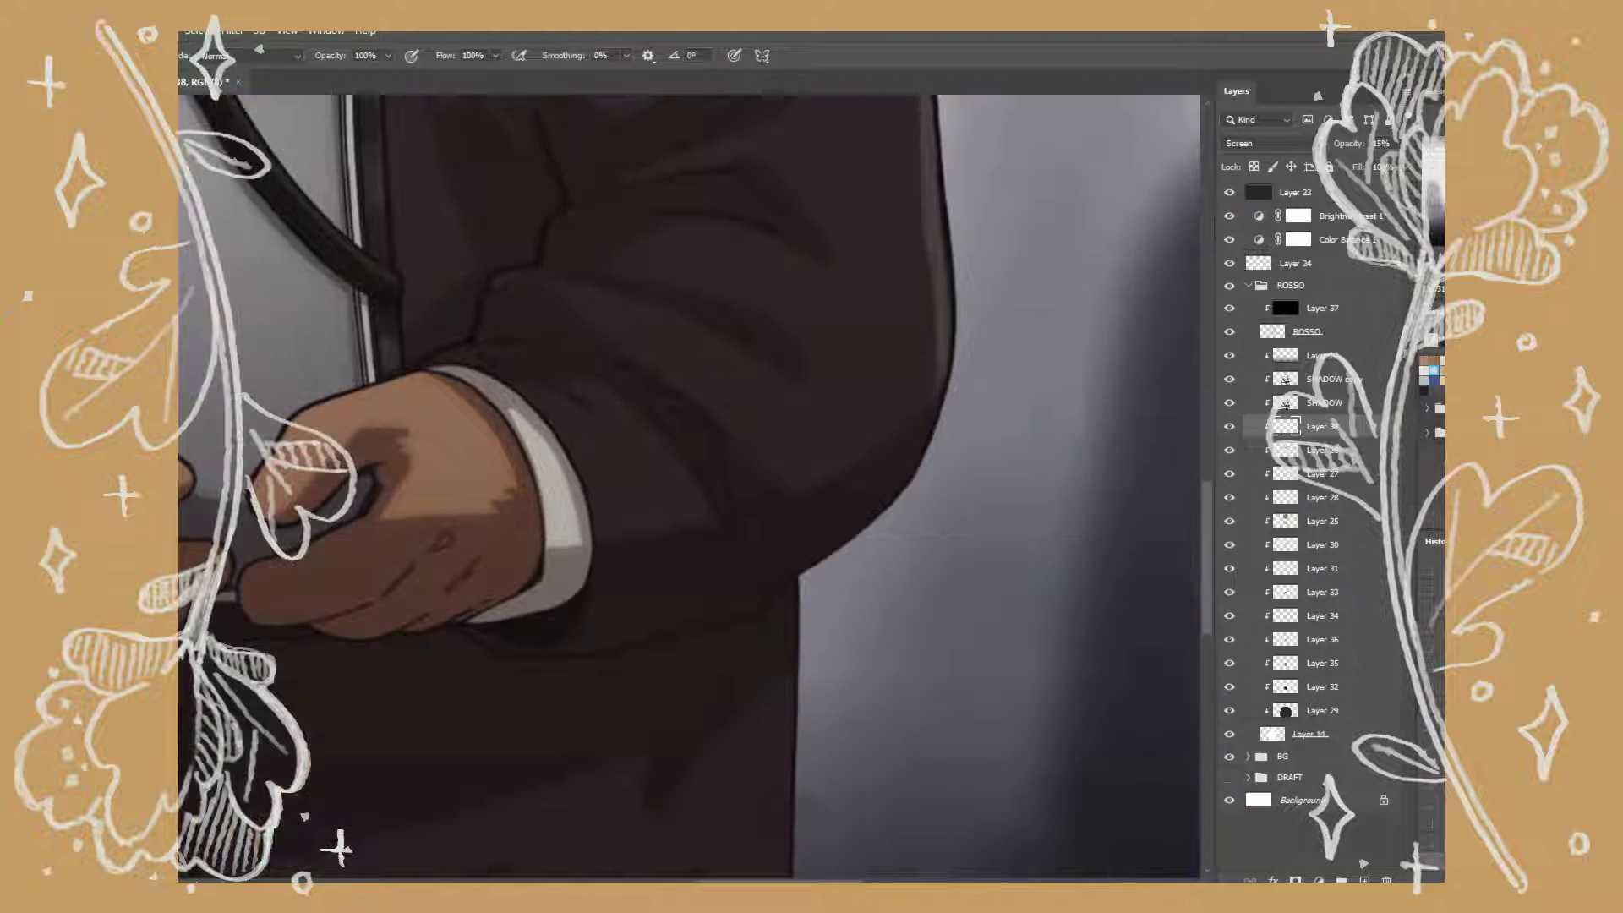
{"action": "scroll", "coordinate": [689, 486], "scroll_direction": "down", "scroll_amount": 2}
{"action": "scroll", "coordinate": [689, 486], "scroll_direction": "left", "scroll_amount": 3}
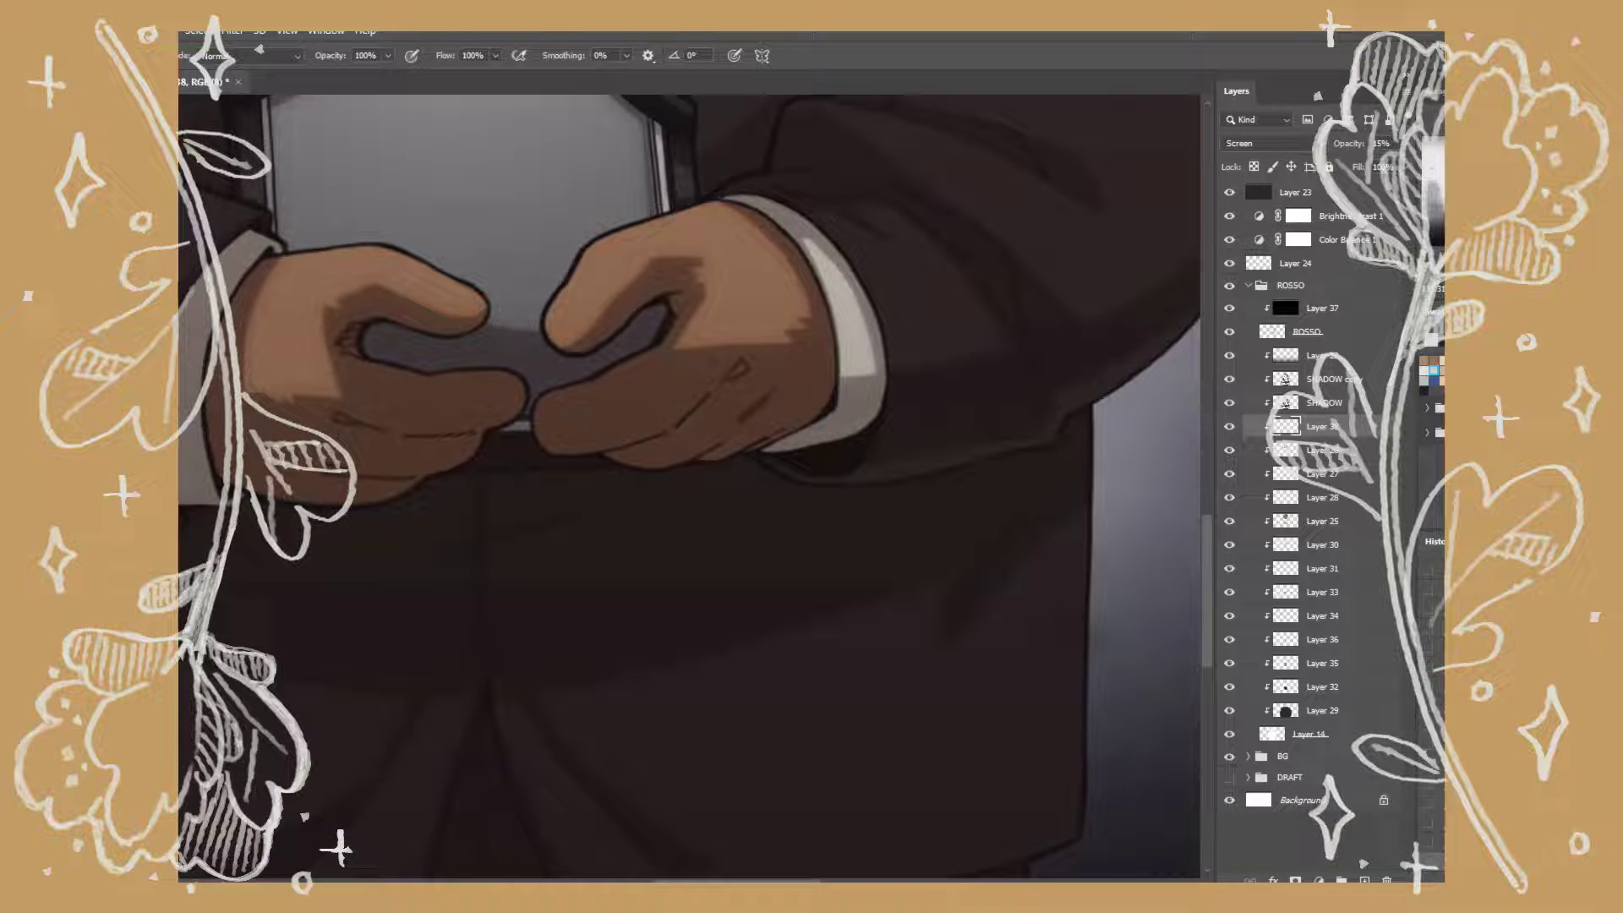
Continue the faint rim highlights down the jacket hem and the outer edges of the trousers.
{"action": "scroll", "coordinate": [689, 487], "scroll_direction": "down", "scroll_amount": 5}
{"action": "key", "text": "h"}
{"action": "scroll", "coordinate": [689, 486], "scroll_direction": "down", "scroll_amount": 5}
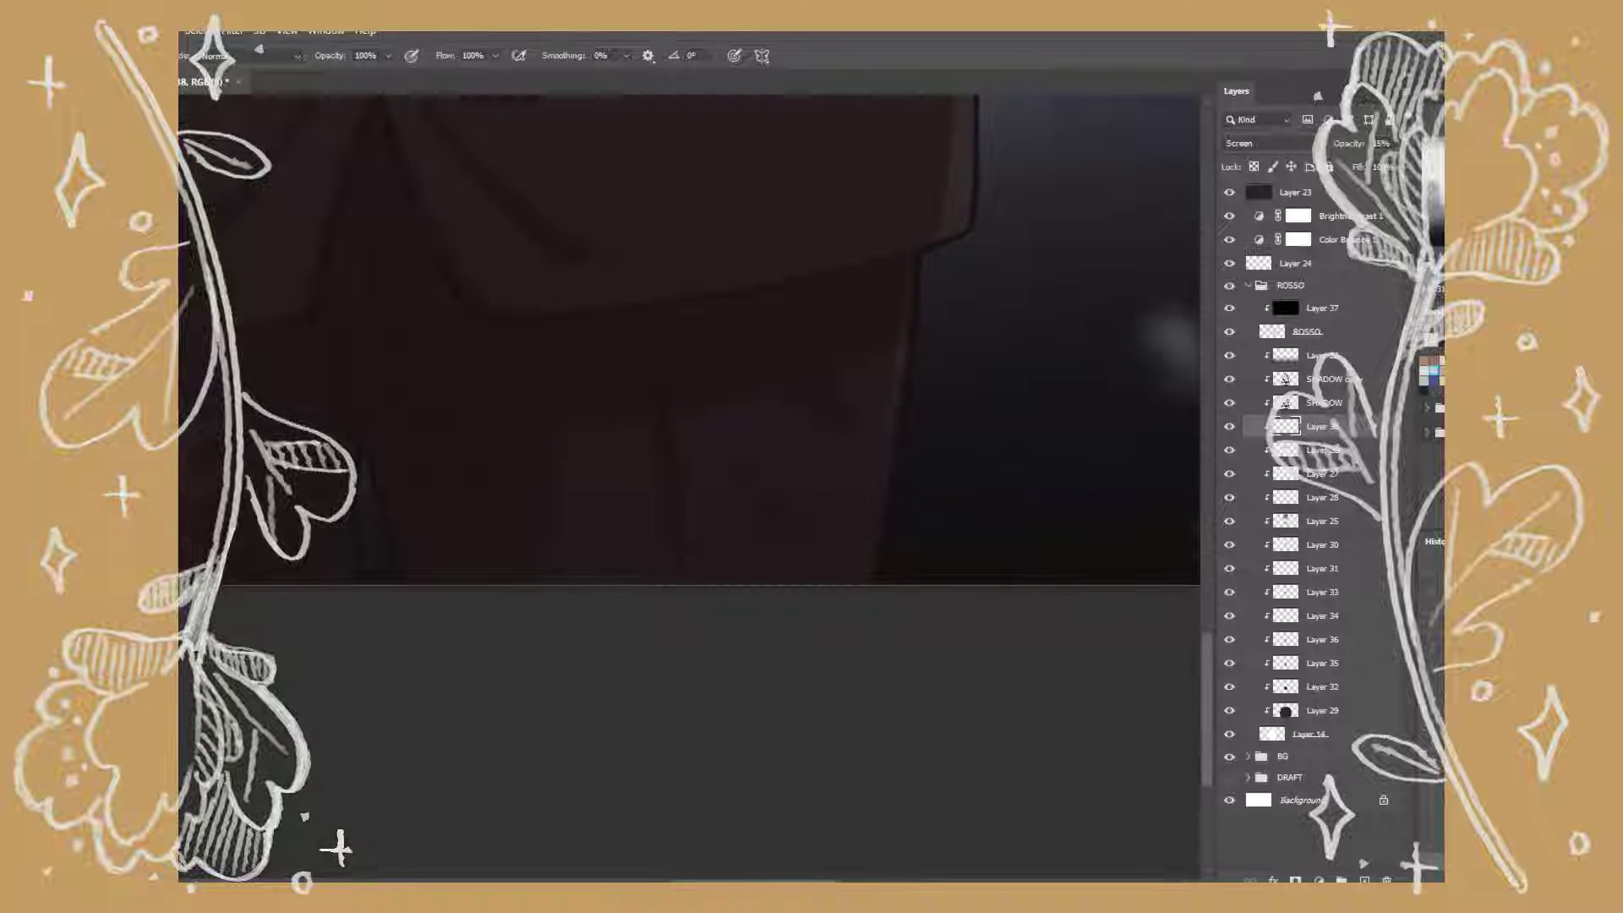
{"action": "scroll", "coordinate": [689, 486], "scroll_direction": "up", "scroll_amount": 2}
{"action": "key", "text": "b"}
{"action": "scroll", "coordinate": [689, 486], "scroll_direction": "up", "scroll_amount": 5}
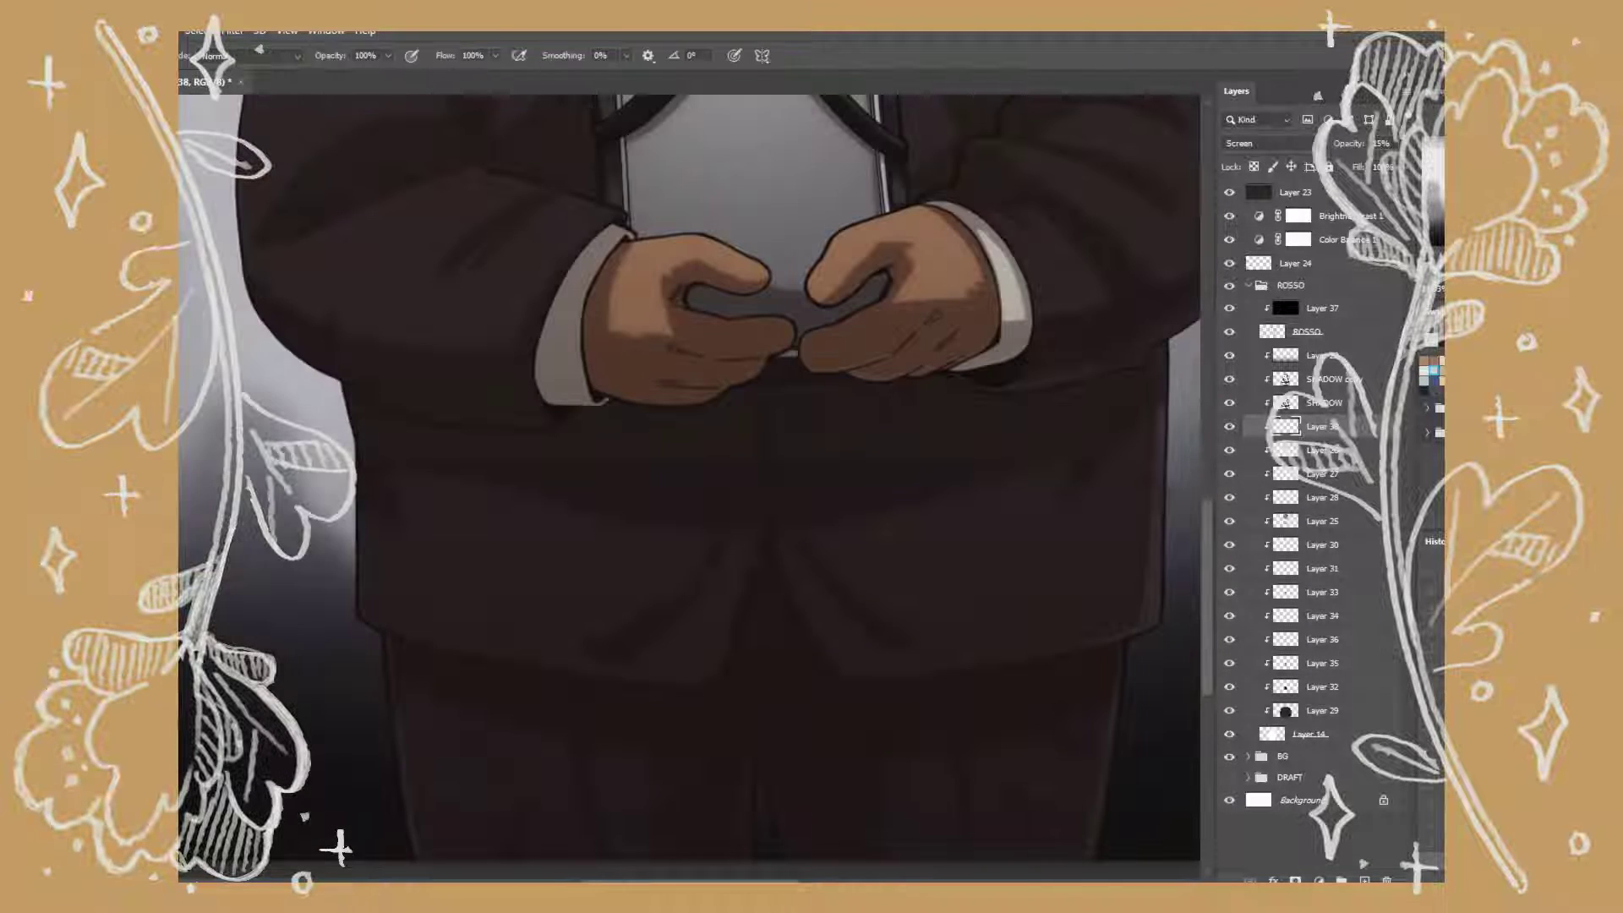
Add thin highlights along the jacket's lapels and shoulders on the Screen layer.
{"action": "scroll", "coordinate": [689, 486], "scroll_direction": "up", "scroll_amount": 3}
{"action": "scroll", "coordinate": [689, 486], "scroll_direction": "left", "scroll_amount": 2}
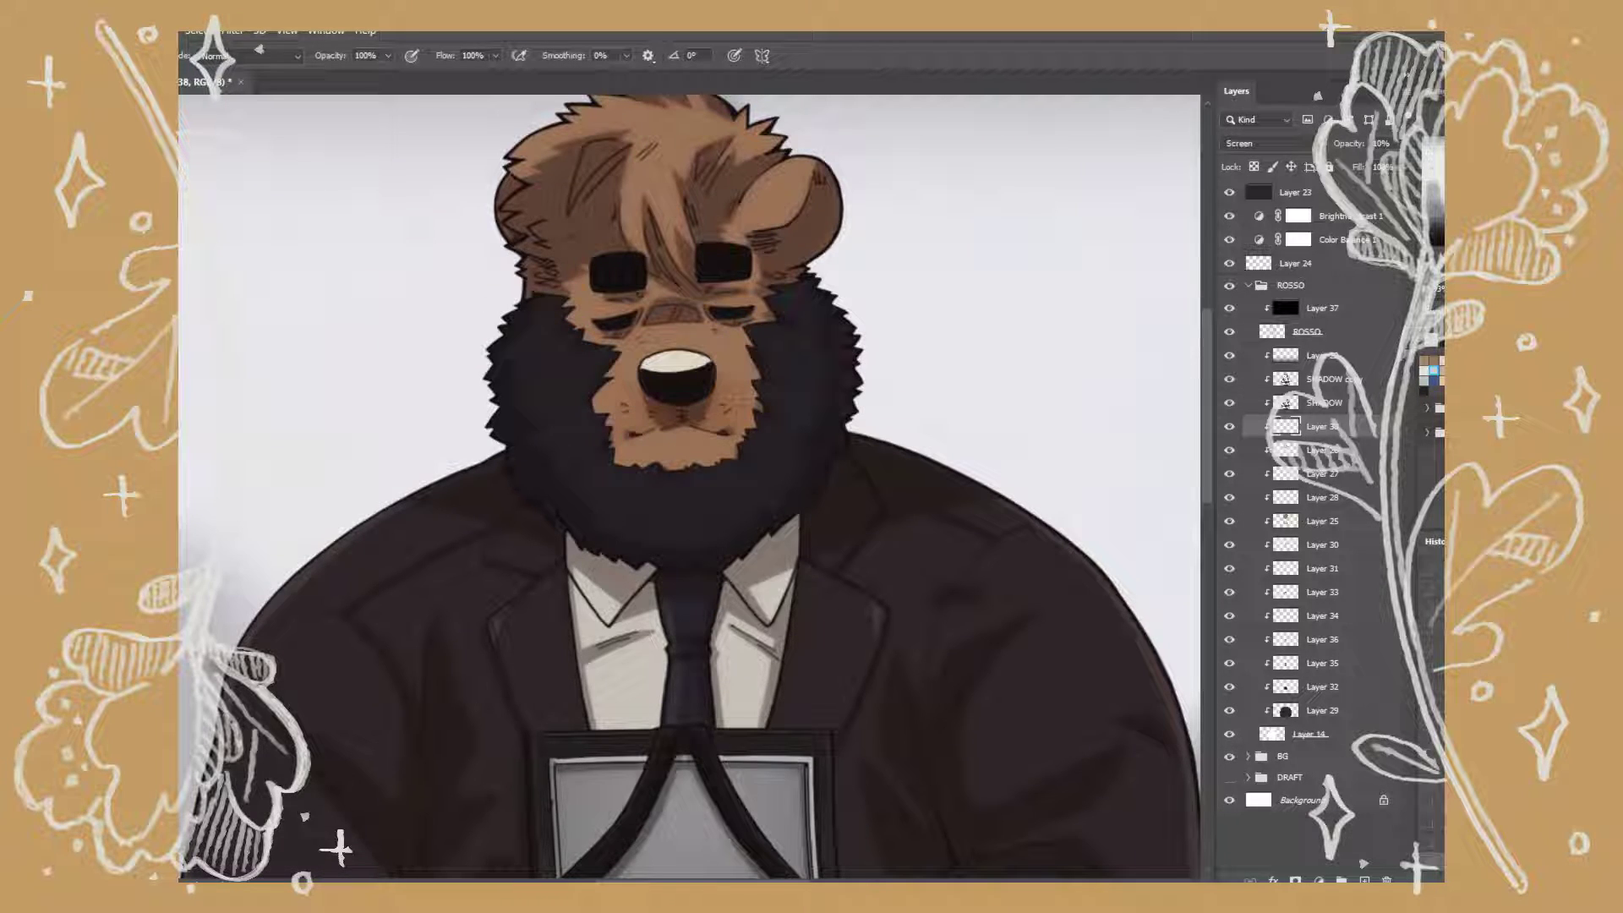
{"action": "scroll", "coordinate": [689, 486], "scroll_direction": "up", "scroll_amount": 3}
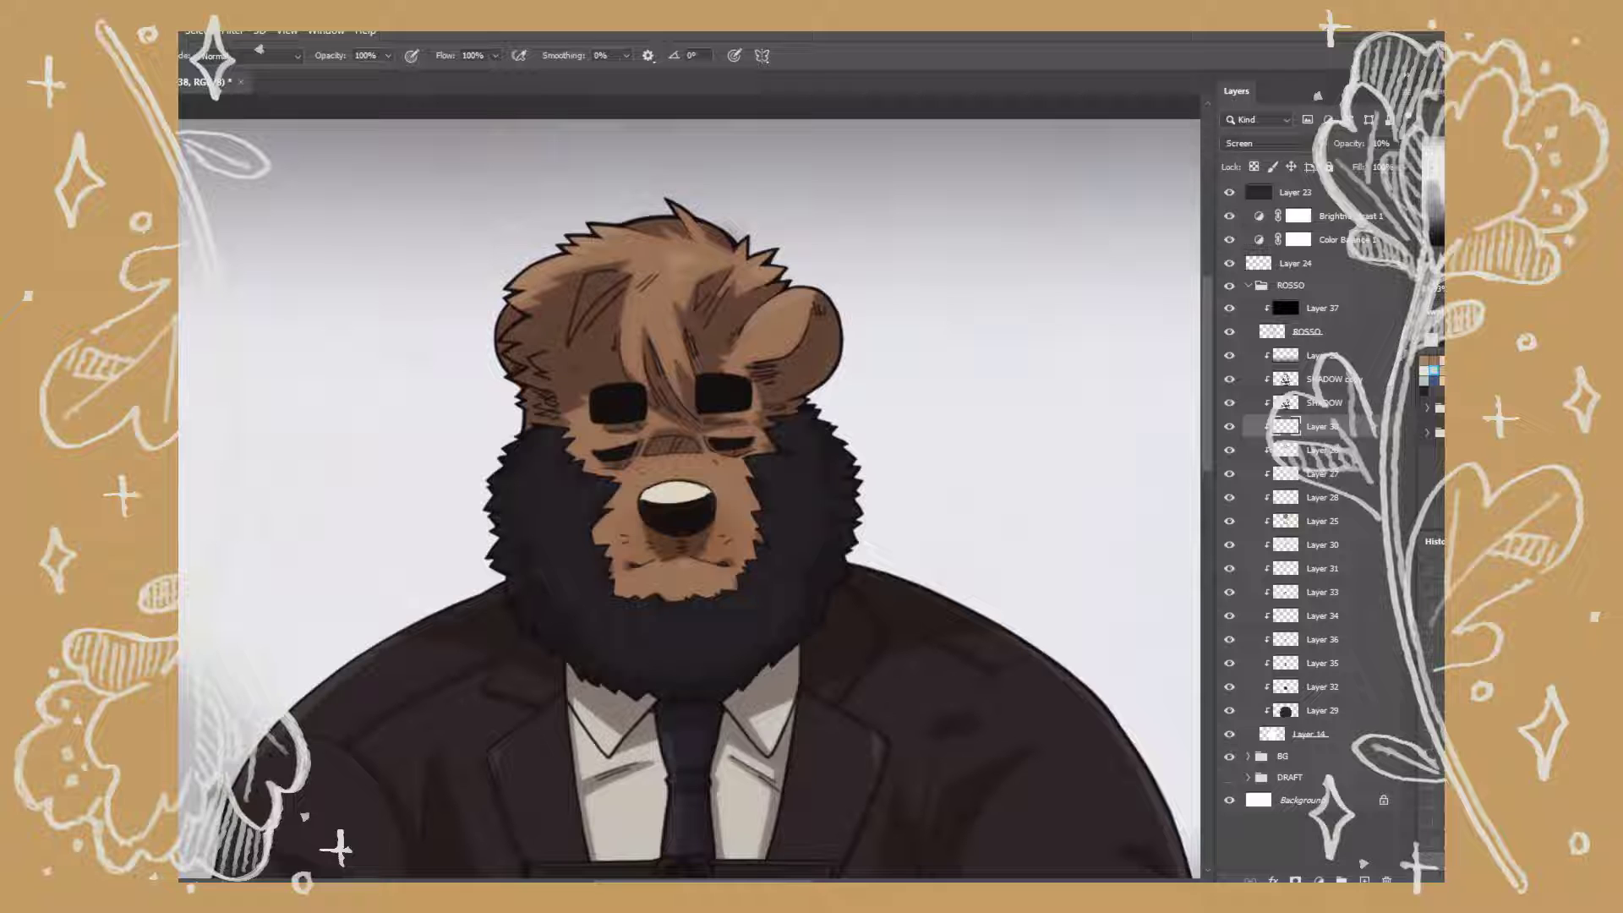
Paint a diagonal glare across the picture glass and a light edge on the sleeve fold beside the frame.
{"action": "scroll", "coordinate": [689, 486], "scroll_direction": "down", "scroll_amount": 8}
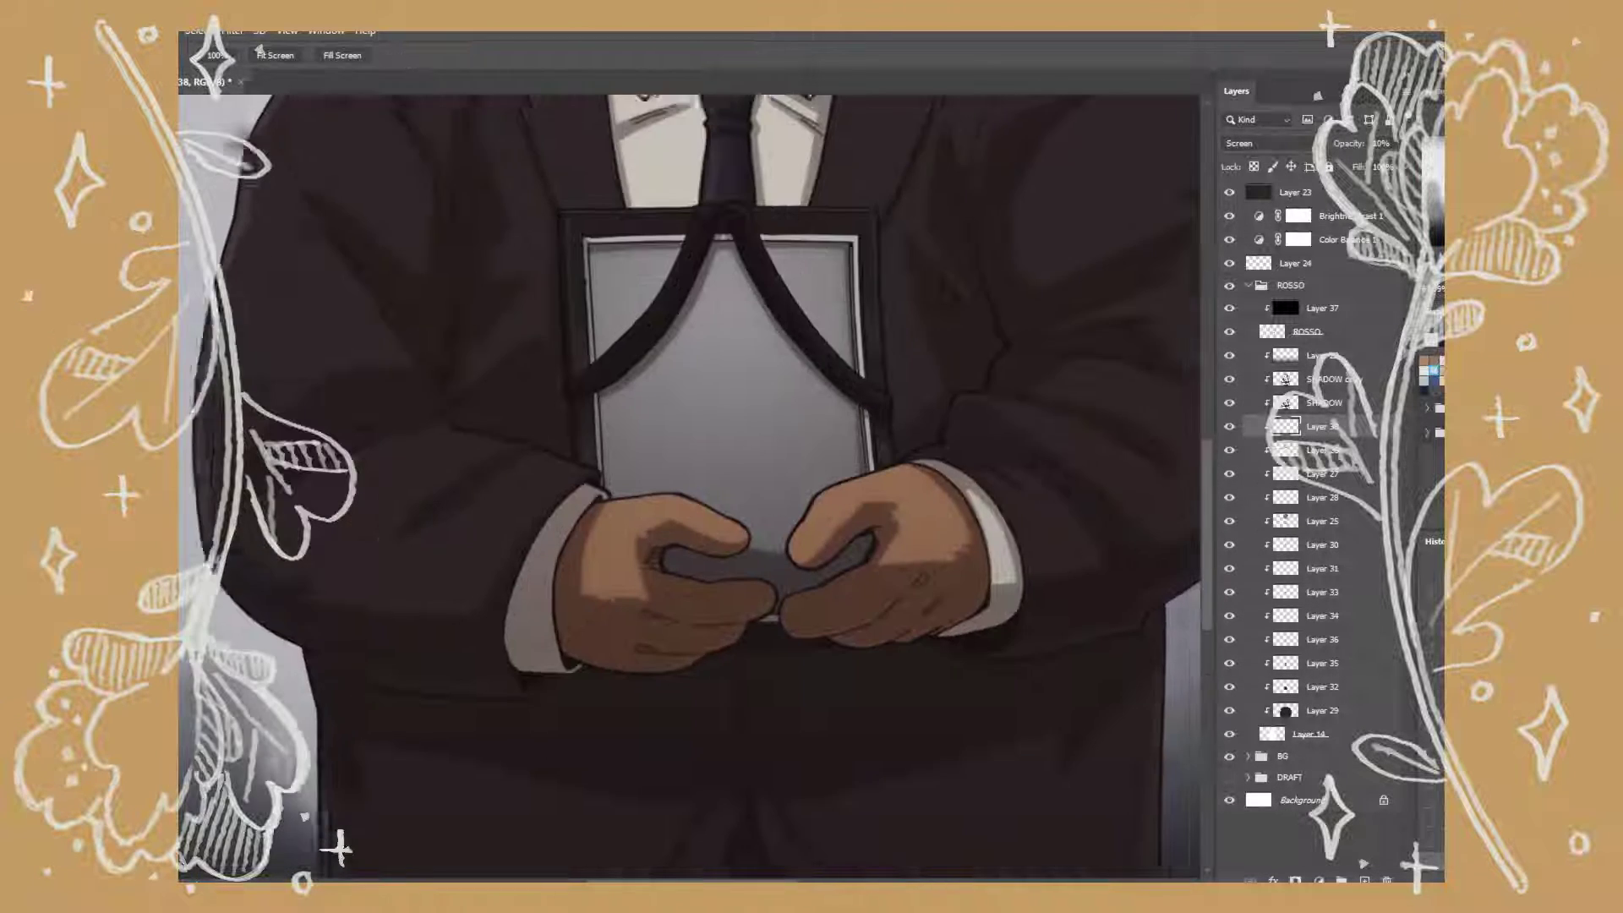
{"action": "left_click_drag", "start_coordinate": [685, 499], "coordinate": [858, 410]}
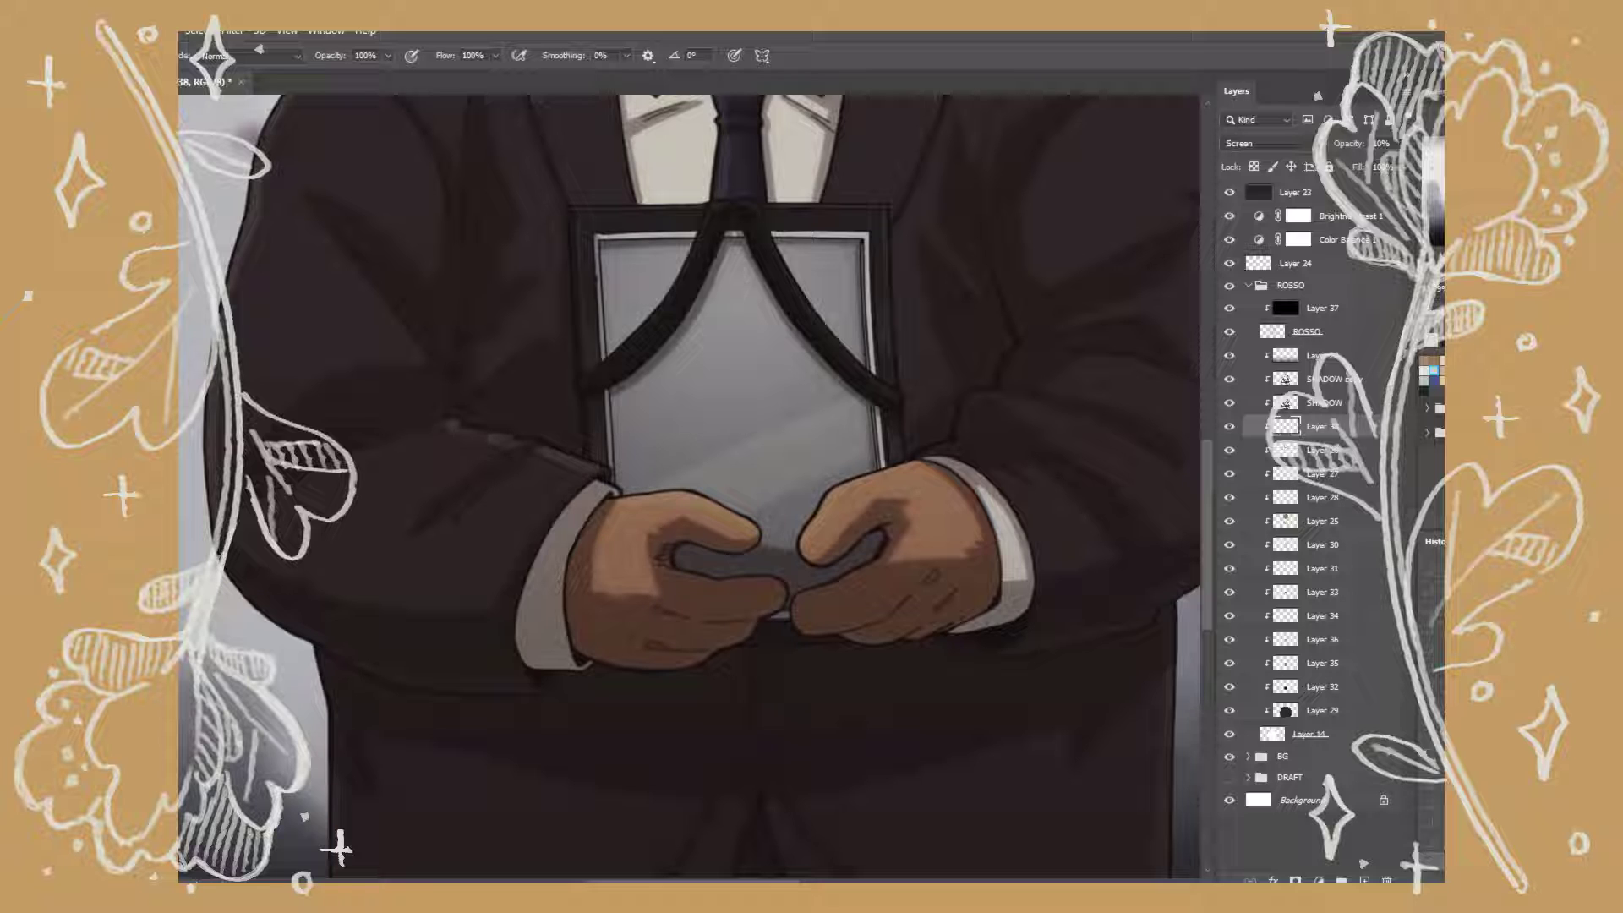
{"action": "scroll", "coordinate": [689, 486], "scroll_direction": "down", "scroll_amount": 6}
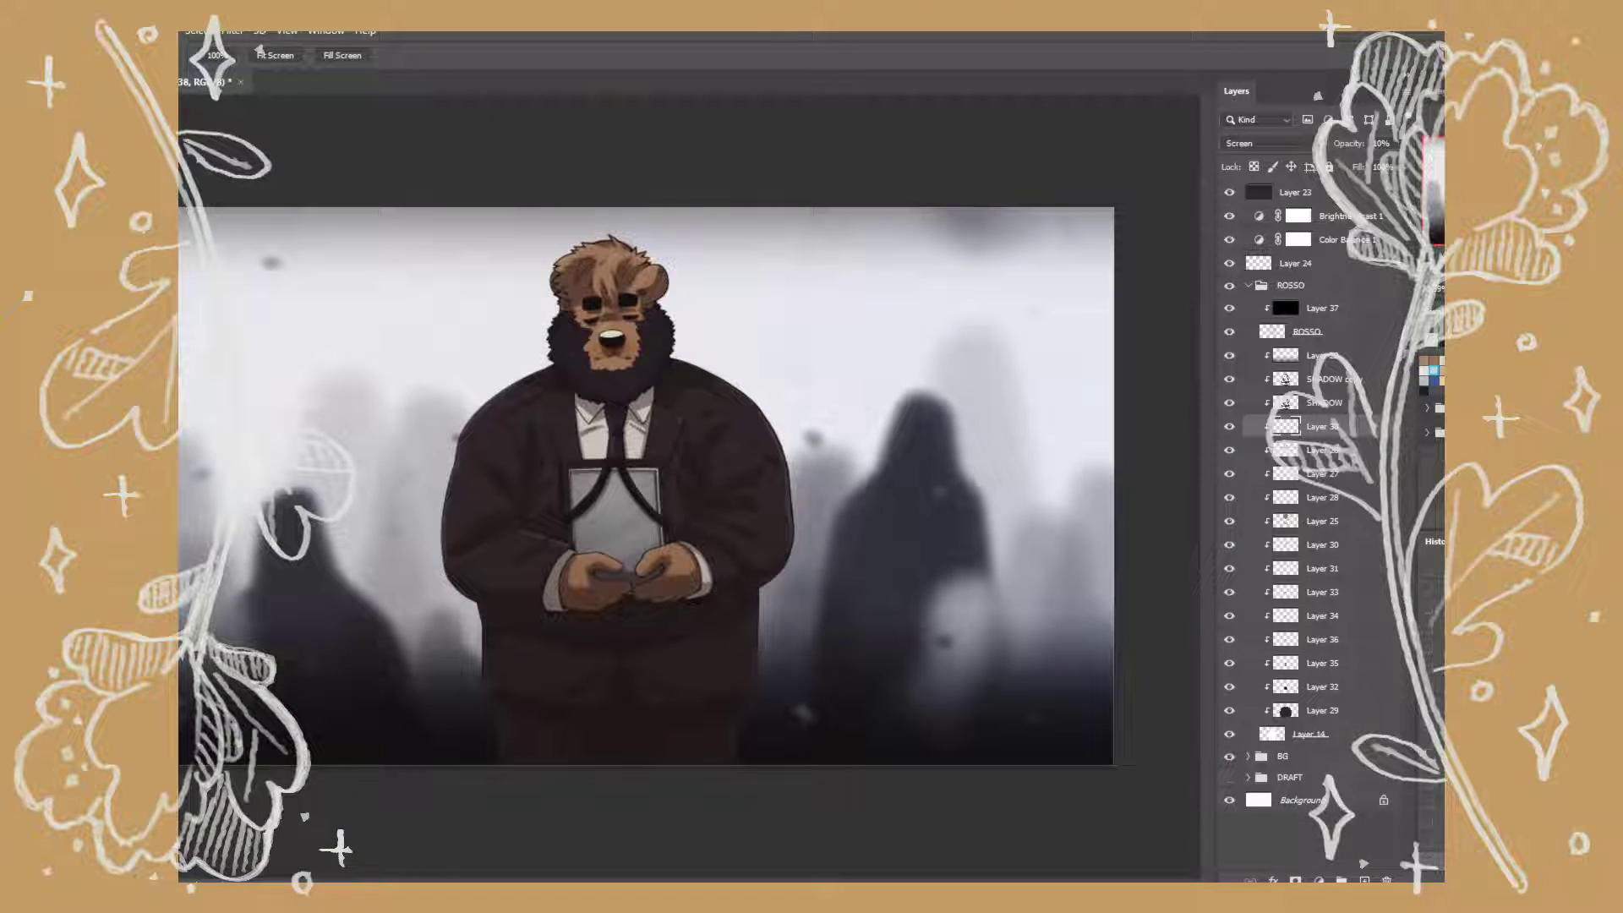
Duplicate the Screen highlight layer and add a new clipped layer set to Overlay.
{"action": "key", "text": "ctrl+j"}
{"action": "key", "text": "ctrl+shift+alt+n"}
{"action": "key", "text": "shift+alt+o"}
{"action": "key", "text": "b"}
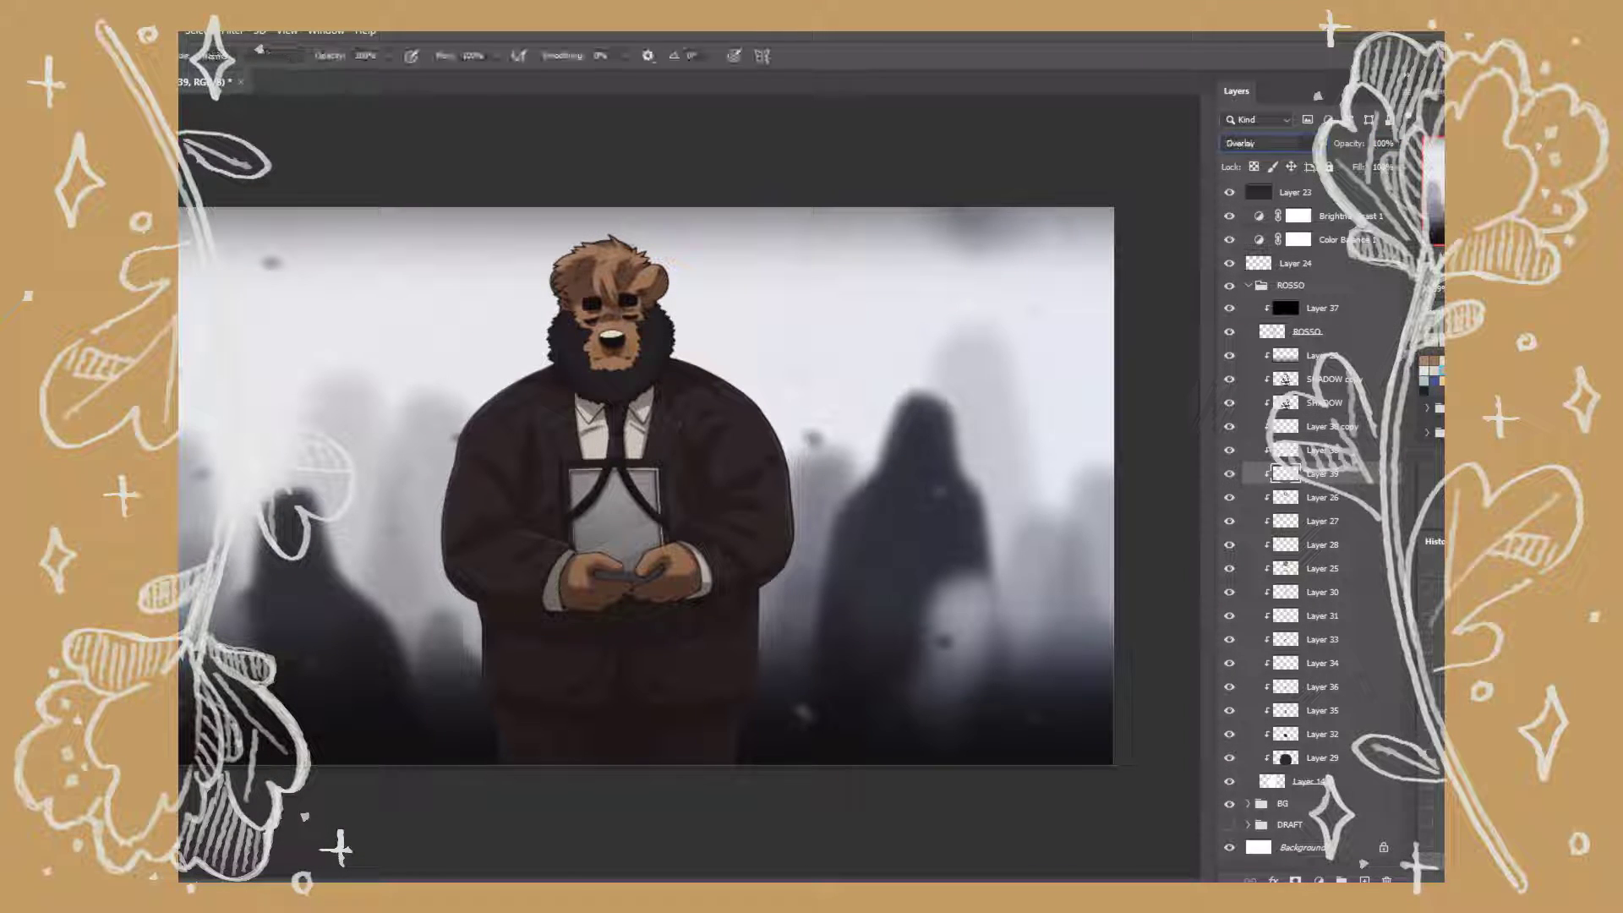
Paint warm orange light over the suit, picture, hands and face on the Overlay layer and smudge it smooth.
{"action": "left_click_drag", "start_coordinate": [693, 397], "coordinate": [769, 490]}
{"action": "left_click_drag", "start_coordinate": [473, 397], "coordinate": [558, 482]}
{"action": "left_click_drag", "start_coordinate": [584, 474], "coordinate": [651, 533]}
{"action": "key", "text": "r"}
{"action": "left_click_drag", "start_coordinate": [591, 245], "coordinate": [651, 296]}
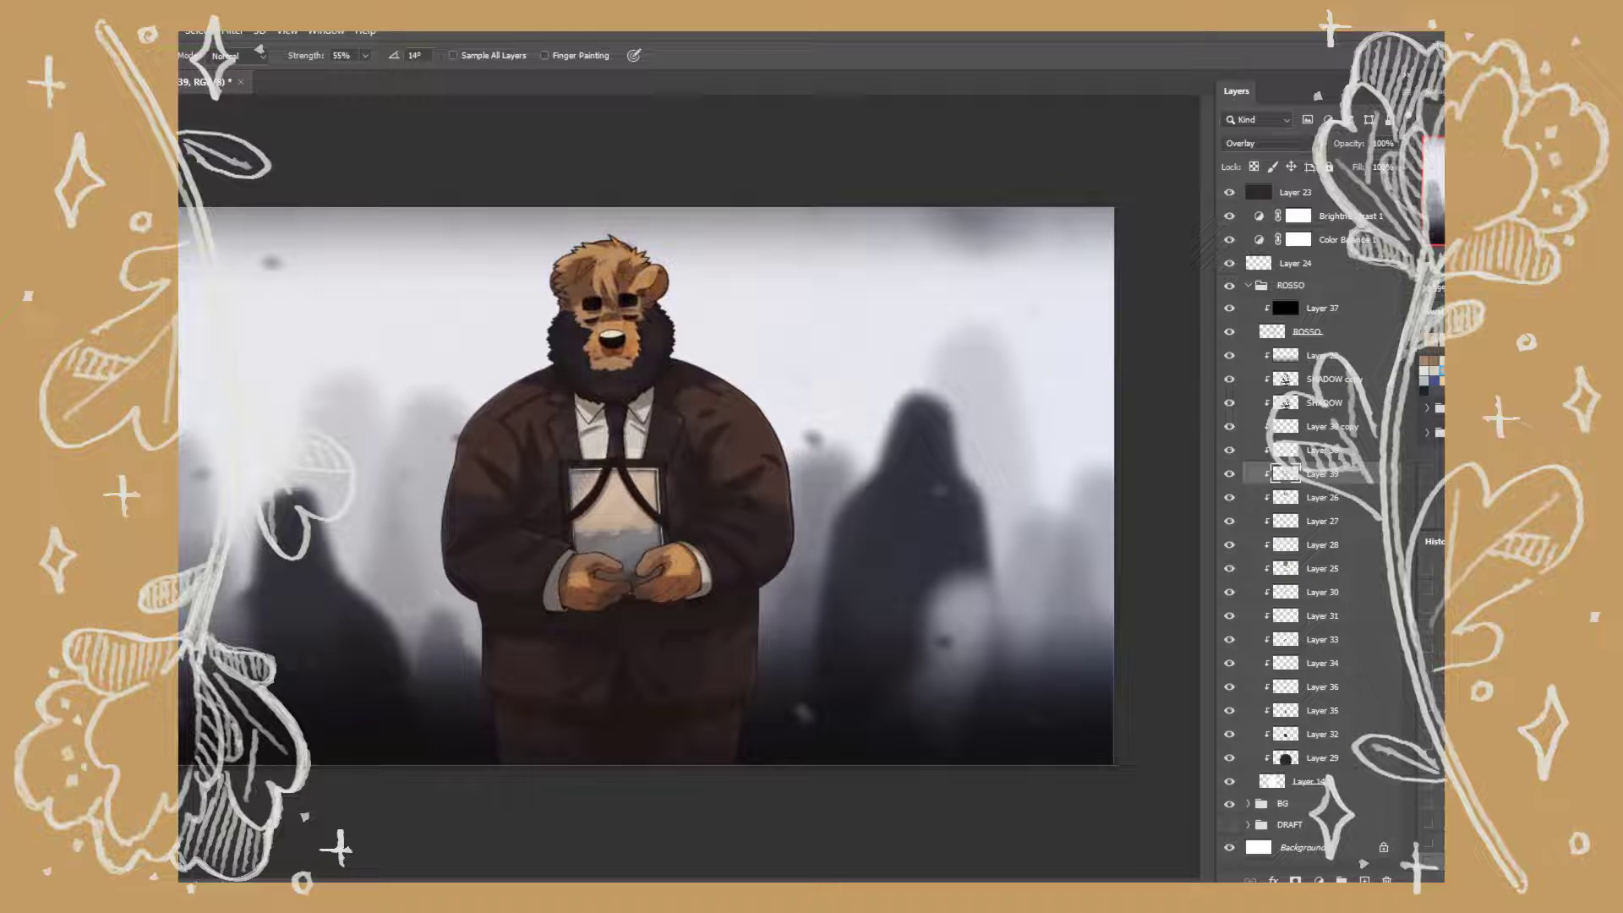
{"action": "left_click_drag", "start_coordinate": [592, 490], "coordinate": [668, 575]}
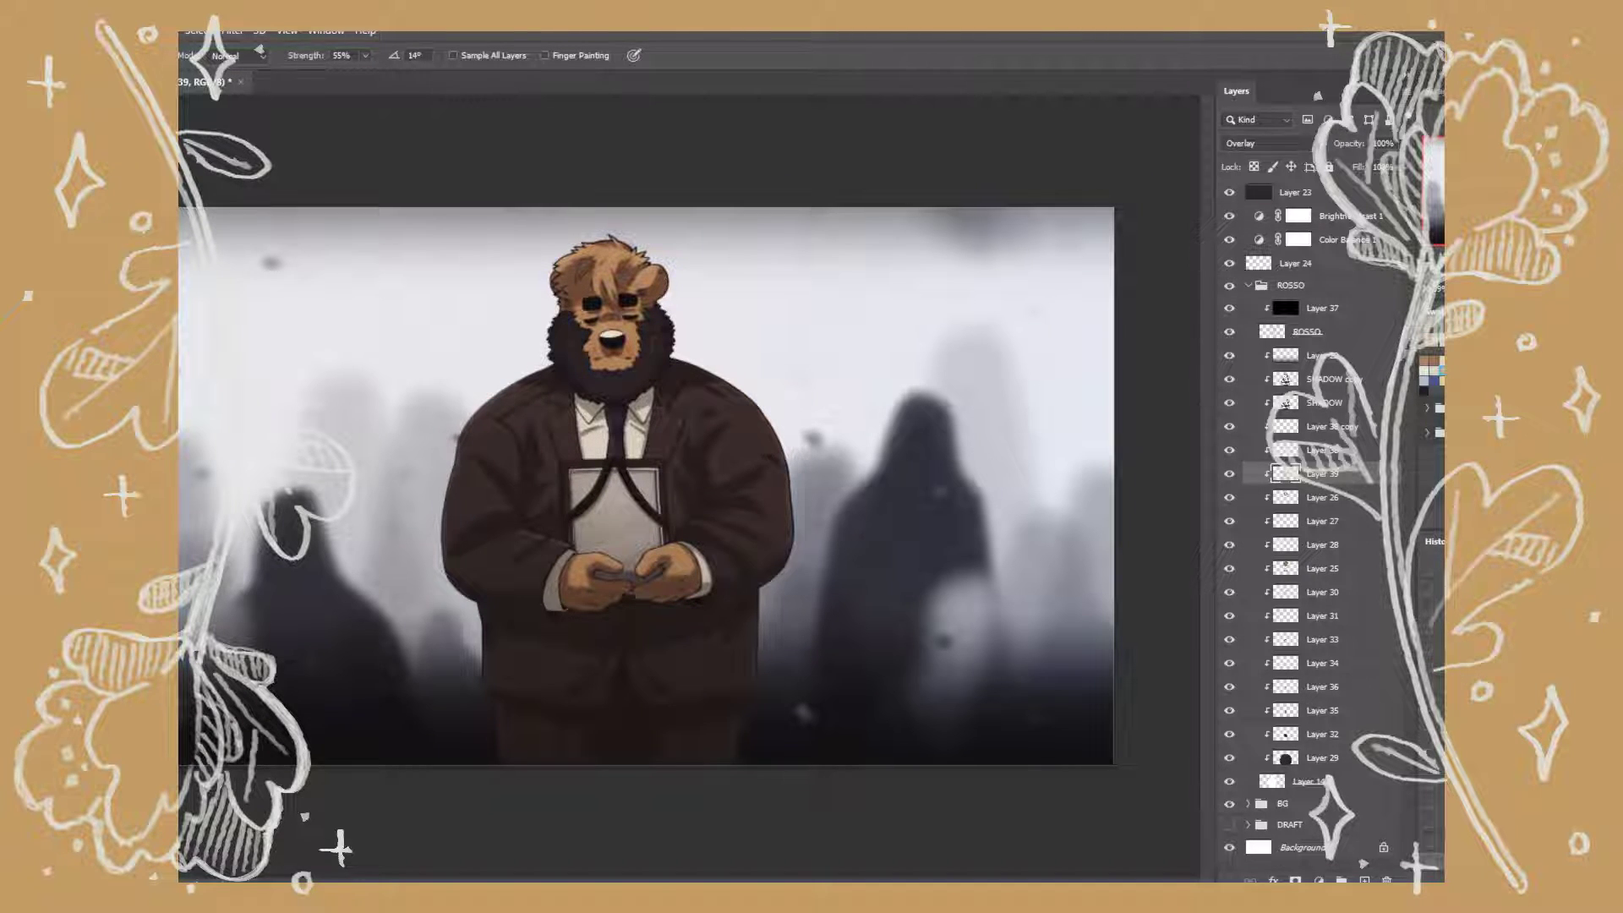